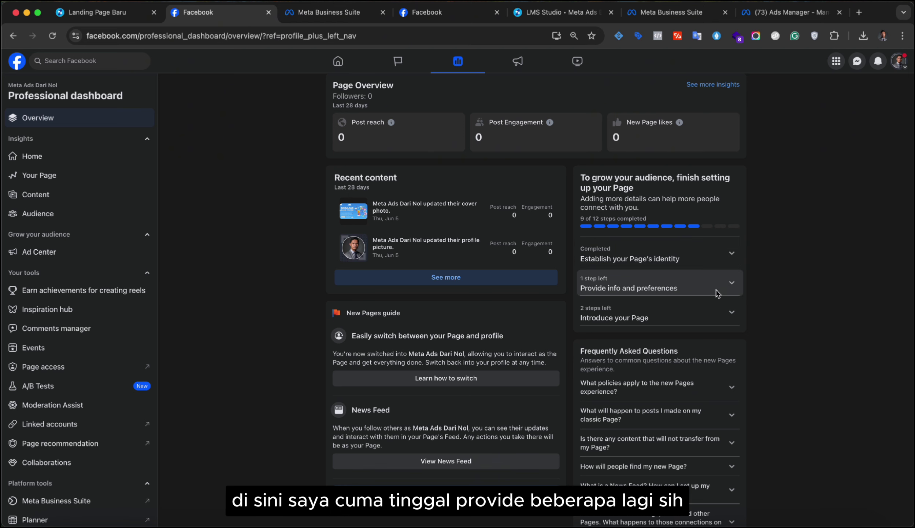
- Expand the Introduce your Page and Provide info and preferences setup steps
{"action": "scroll", "coordinate": [717, 293], "scroll_direction": "down", "scroll_amount": 1}
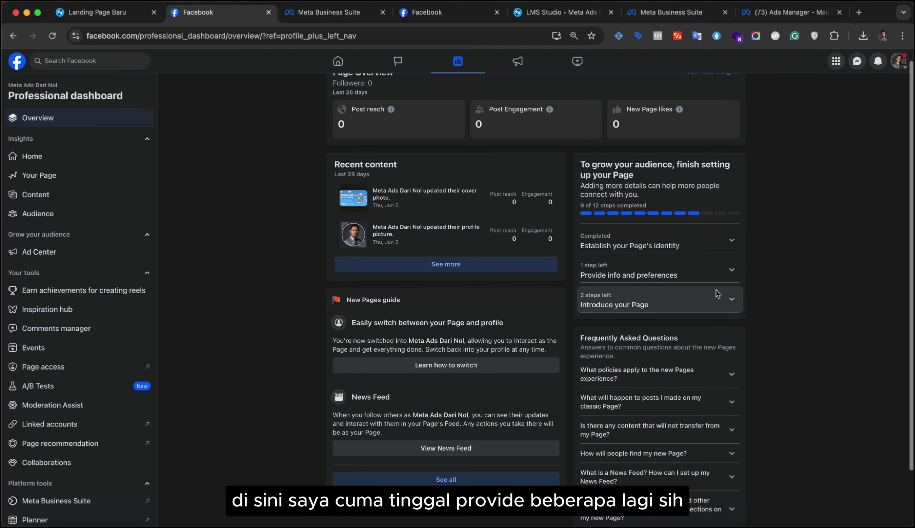
{"action": "left_click", "coordinate": [730, 306]}
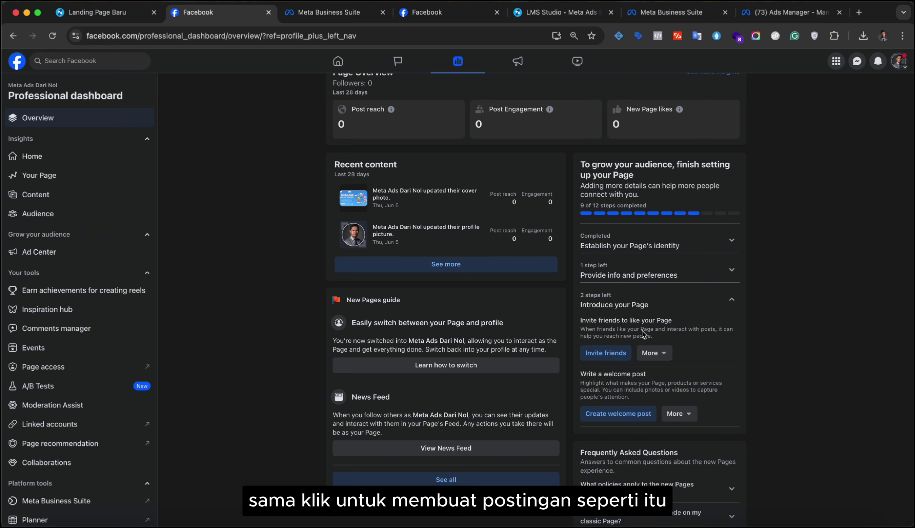
{"action": "left_click", "coordinate": [732, 271]}
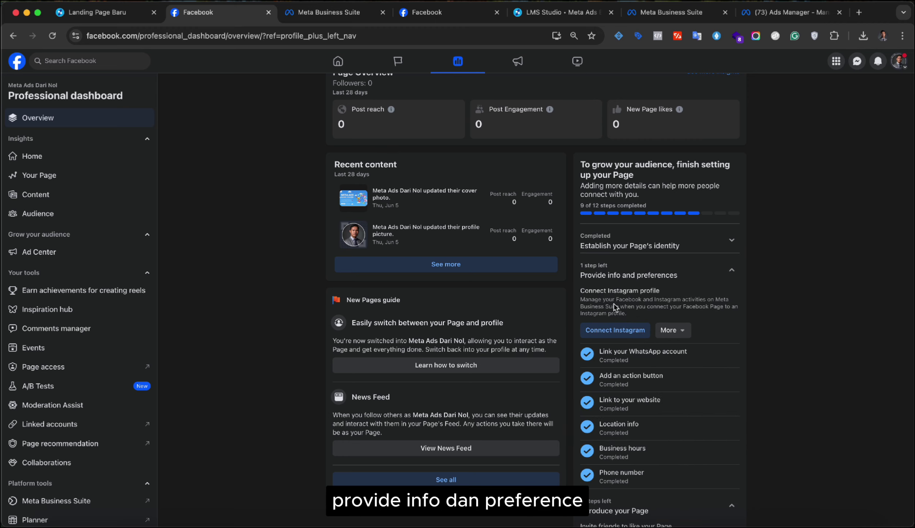
{"action": "scroll", "coordinate": [601, 366], "scroll_direction": "up", "scroll_amount": 1}
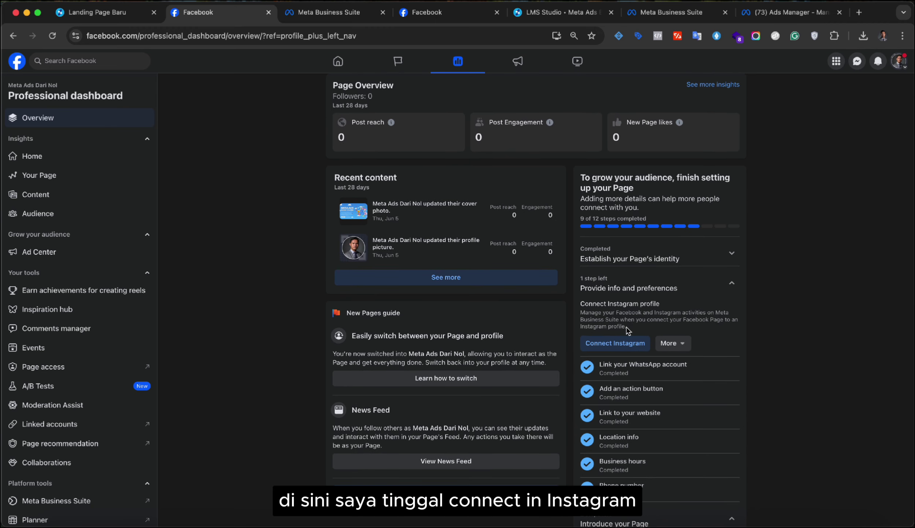
- Check the Connect Instagram options and Page identity steps, then go to Linked accounts settings
{"action": "left_click", "coordinate": [676, 343]}
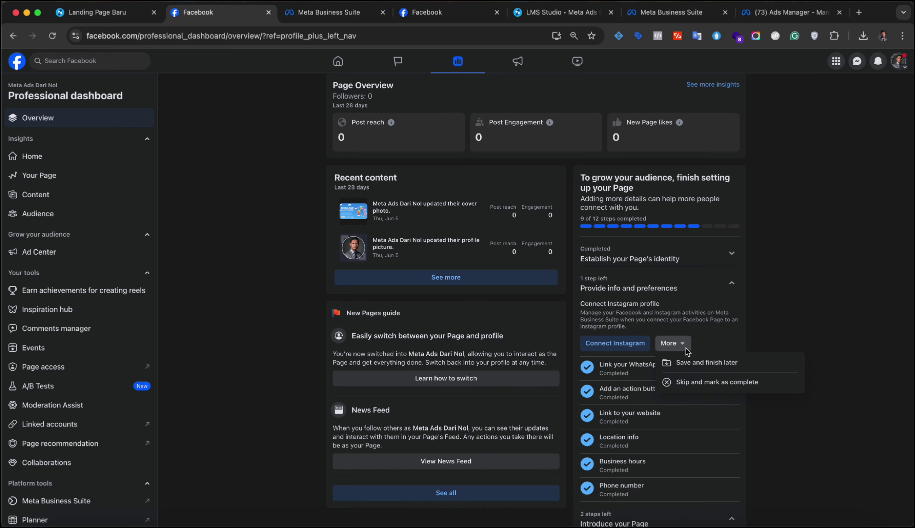
{"action": "left_click", "coordinate": [710, 338]}
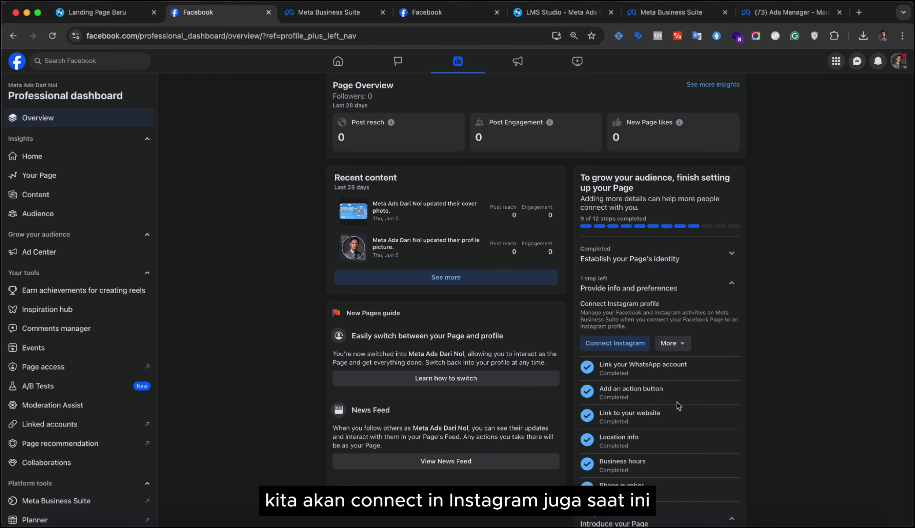
{"action": "left_click", "coordinate": [729, 258]}
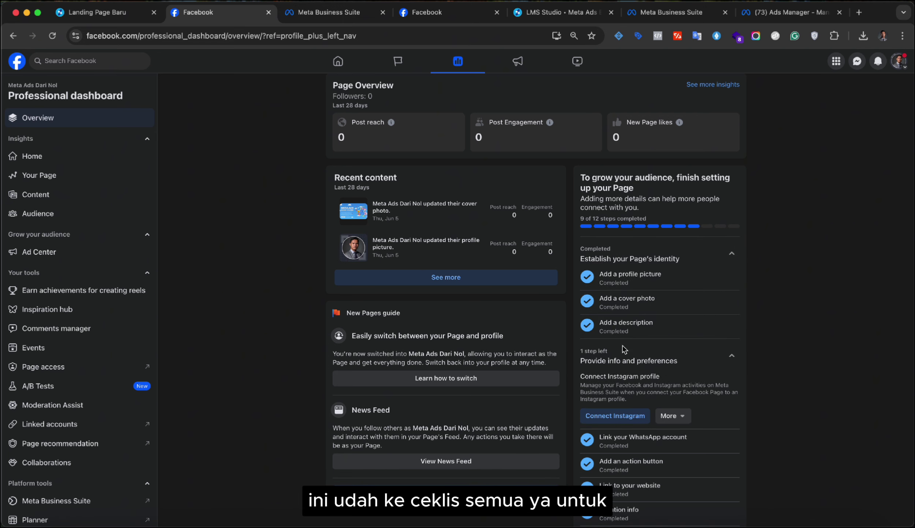
{"action": "left_click", "coordinate": [729, 255]}
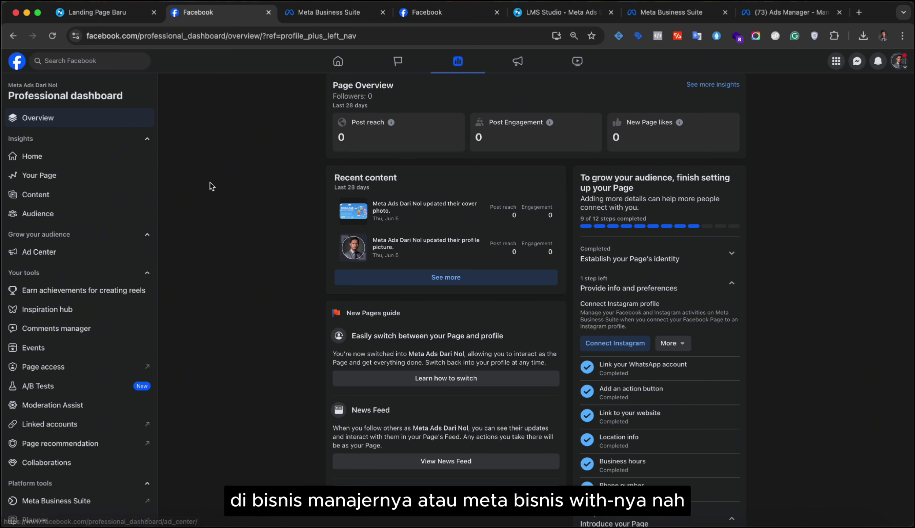
{"action": "left_click", "coordinate": [451, 15]}
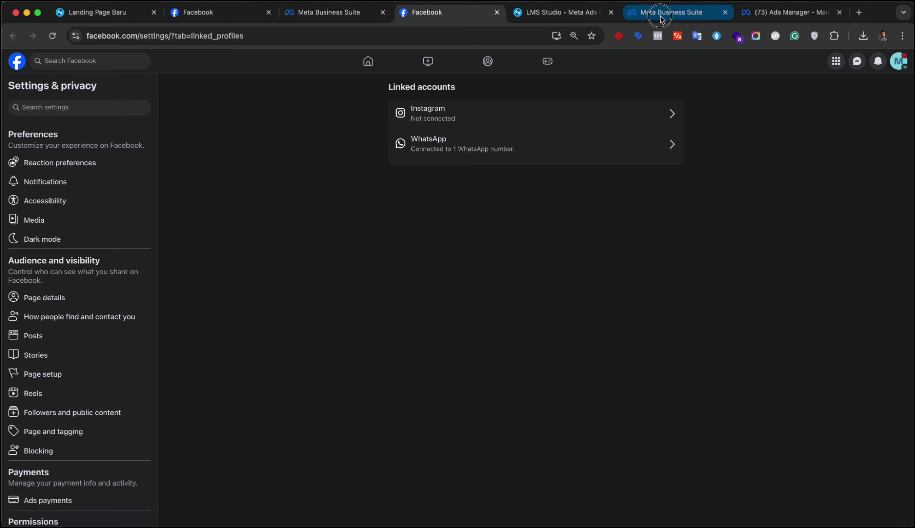
- From the professional dashboard sidebar, open Linked accounts, where Instagram is not connected
{"action": "left_click", "coordinate": [658, 17]}
{"action": "left_click", "coordinate": [310, 19]}
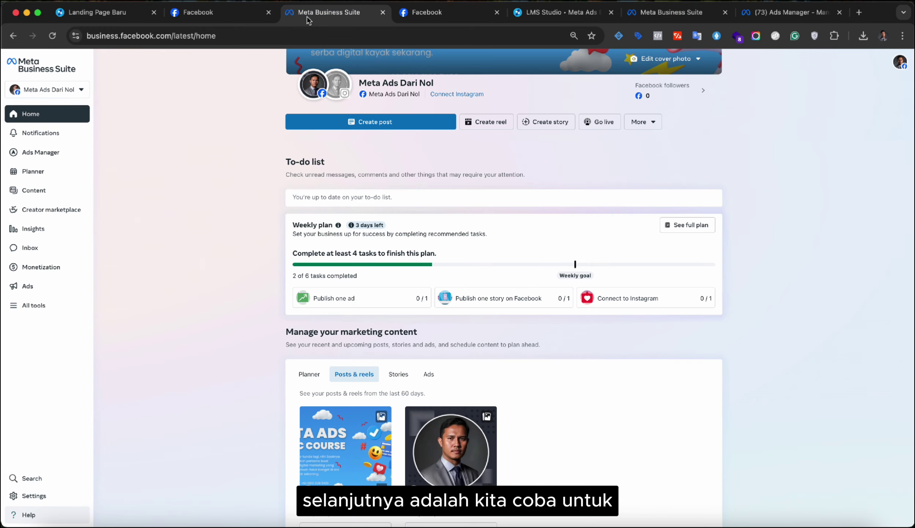
{"action": "left_click", "coordinate": [200, 15]}
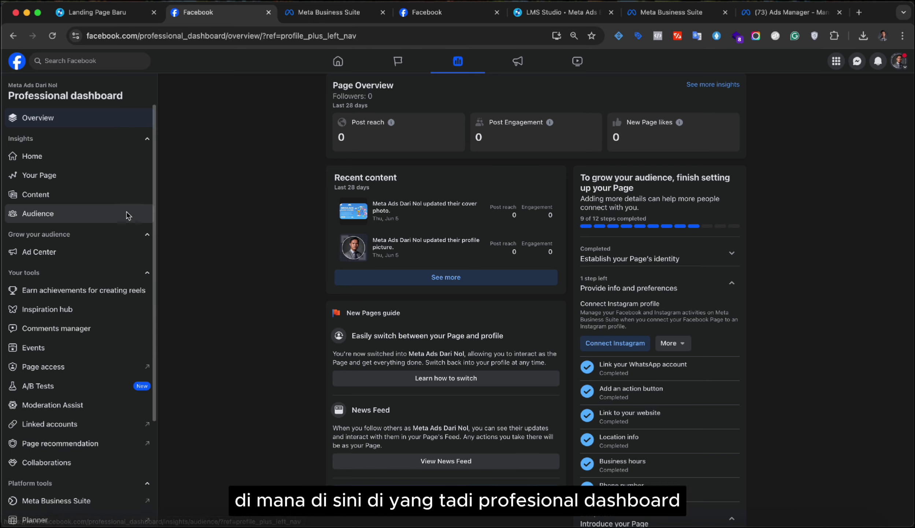
{"action": "left_click", "coordinate": [78, 314]}
{"action": "scroll", "coordinate": [72, 398], "scroll_direction": "down", "scroll_amount": 1}
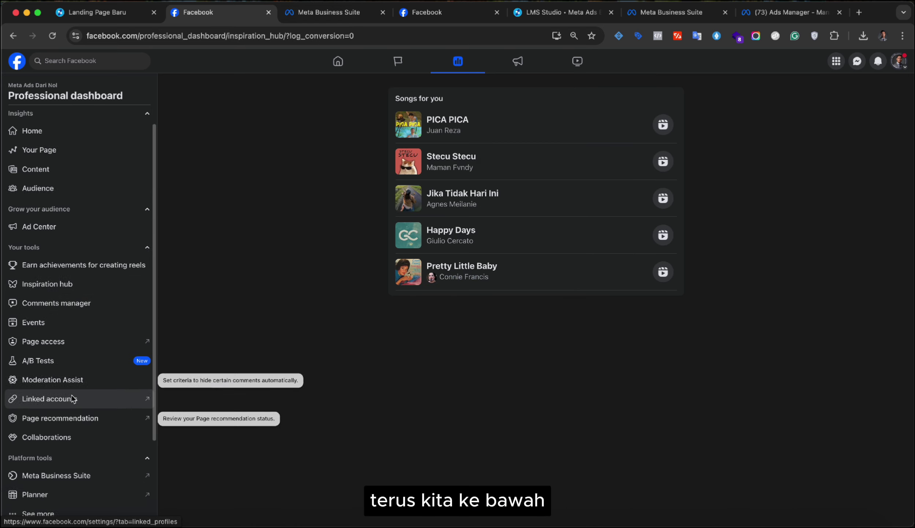
{"action": "scroll", "coordinate": [72, 399], "scroll_direction": "down", "scroll_amount": 1}
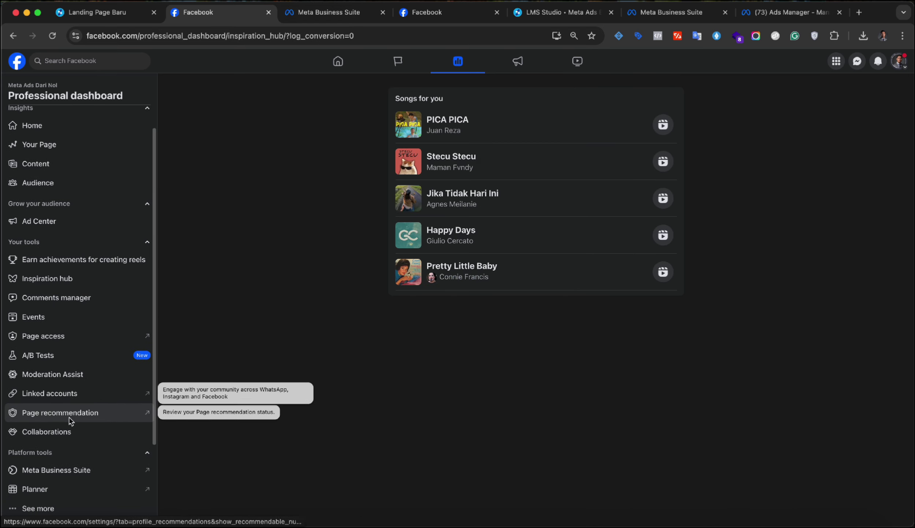
{"action": "left_click", "coordinate": [78, 398]}
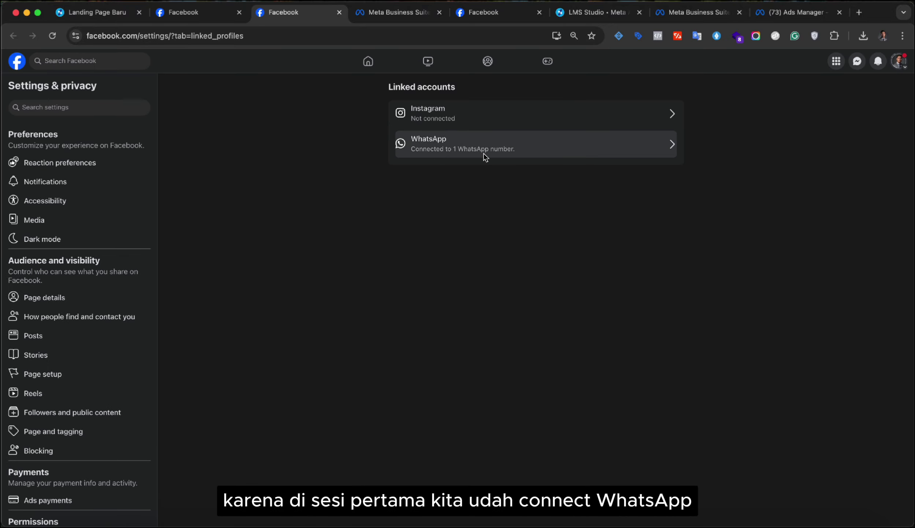
- In WhatsApp settings, turn on 'Use WhatsApp as action button' and 'Show WhatsApp number on Page'
{"action": "left_click", "coordinate": [484, 154]}
{"action": "scroll", "coordinate": [498, 270], "scroll_direction": "down", "scroll_amount": 1}
{"action": "scroll", "coordinate": [497, 269], "scroll_direction": "down", "scroll_amount": 1}
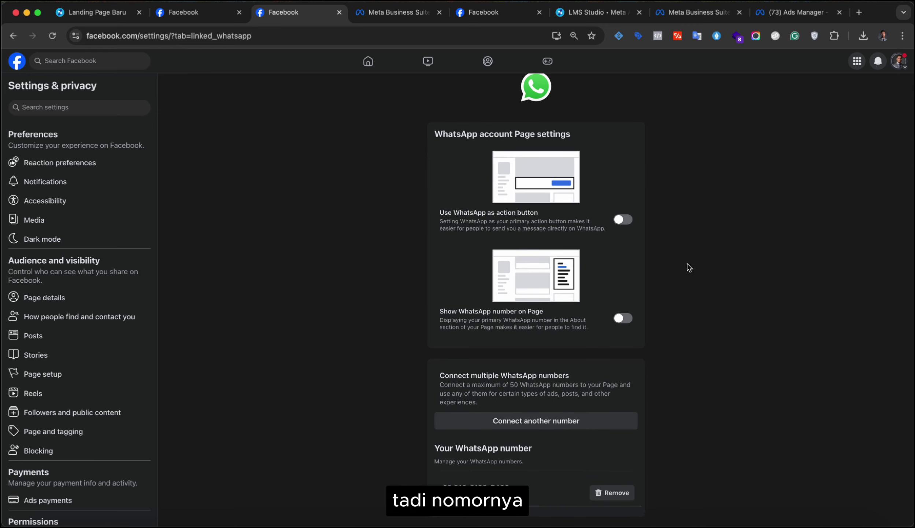
{"action": "left_click", "coordinate": [625, 220]}
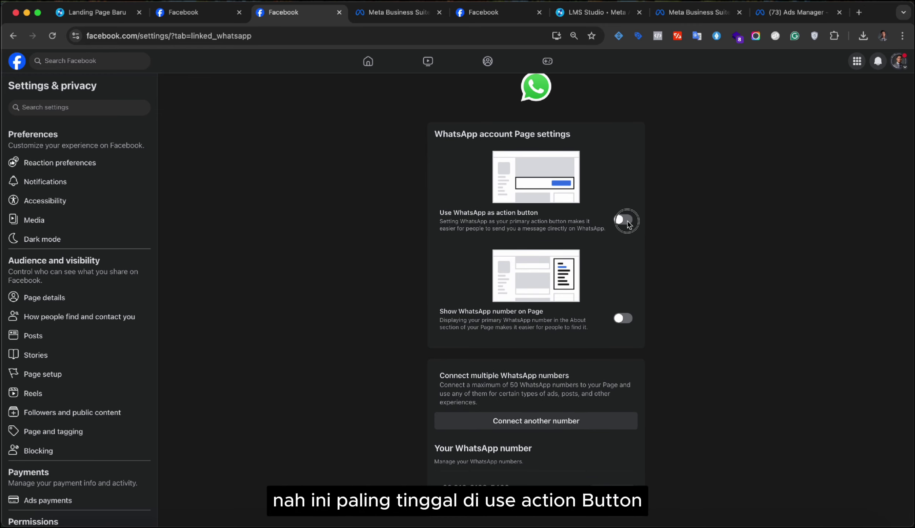
{"action": "left_click", "coordinate": [624, 319]}
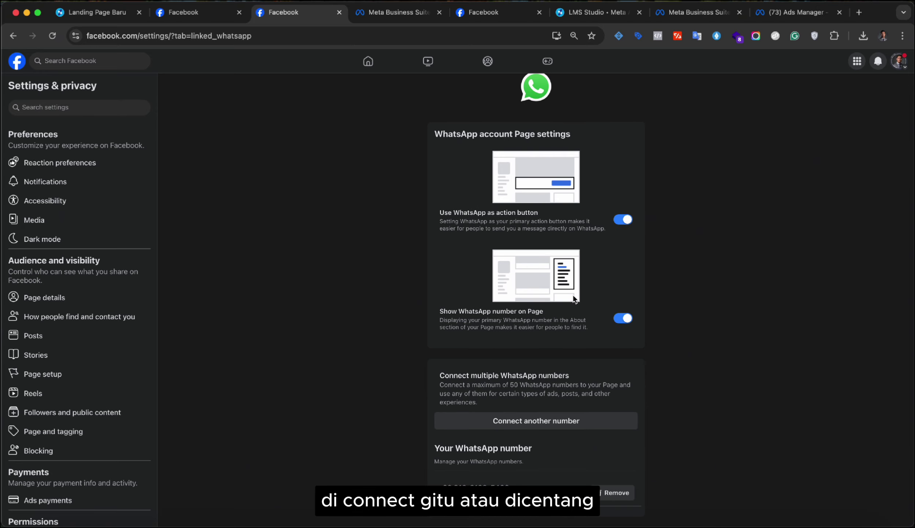
{"action": "scroll", "coordinate": [480, 258], "scroll_direction": "up", "scroll_amount": 1}
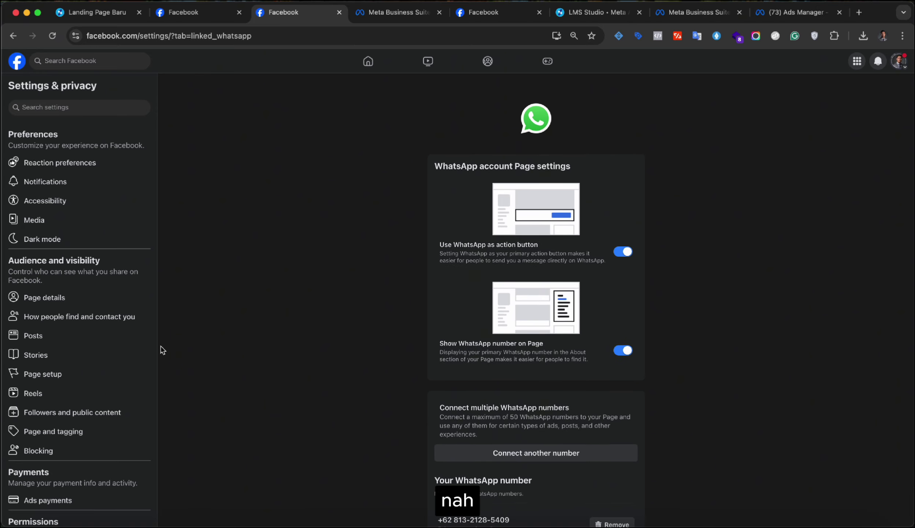
{"action": "scroll", "coordinate": [88, 374], "scroll_direction": "down", "scroll_amount": 2}
{"action": "scroll", "coordinate": [86, 403], "scroll_direction": "up", "scroll_amount": 2}
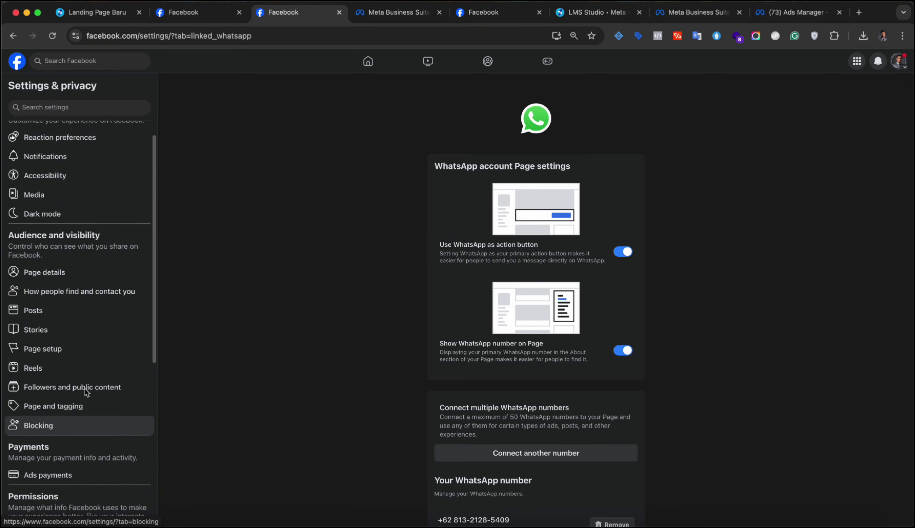
{"action": "scroll", "coordinate": [471, 374], "scroll_direction": "down", "scroll_amount": 1}
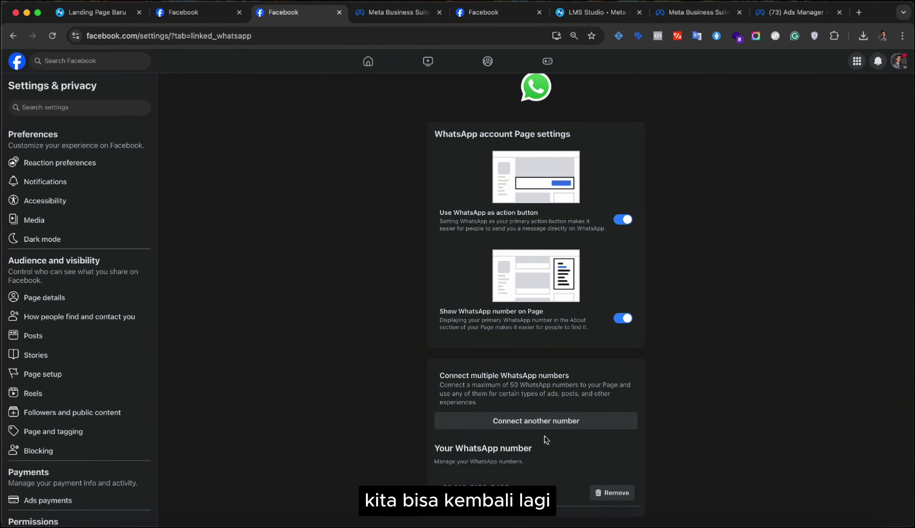
{"action": "scroll", "coordinate": [579, 403], "scroll_direction": "up", "scroll_amount": 1}
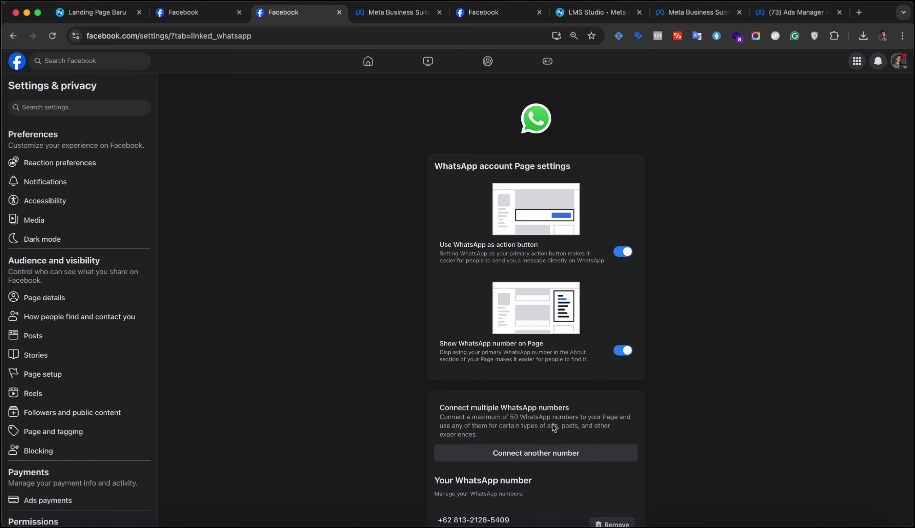
{"action": "scroll", "coordinate": [554, 426], "scroll_direction": "down", "scroll_amount": 1}
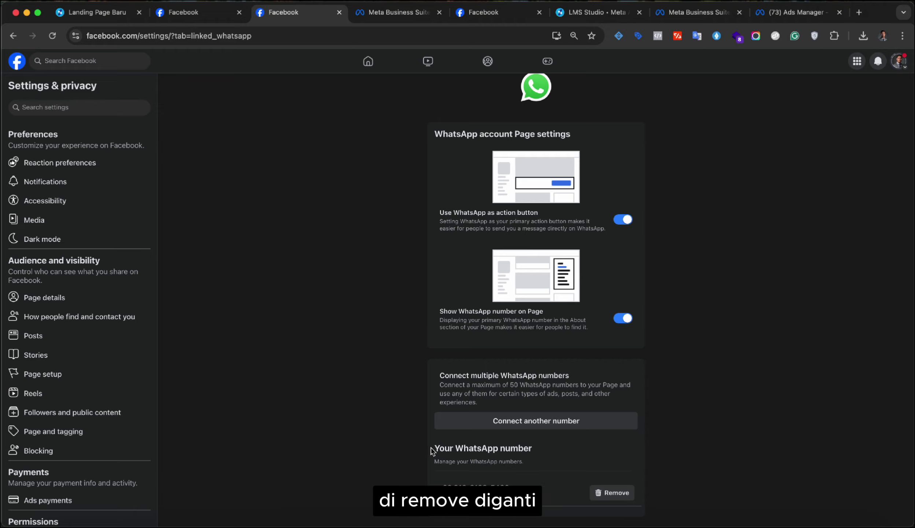
{"action": "scroll", "coordinate": [74, 434], "scroll_direction": "down", "scroll_amount": 5}
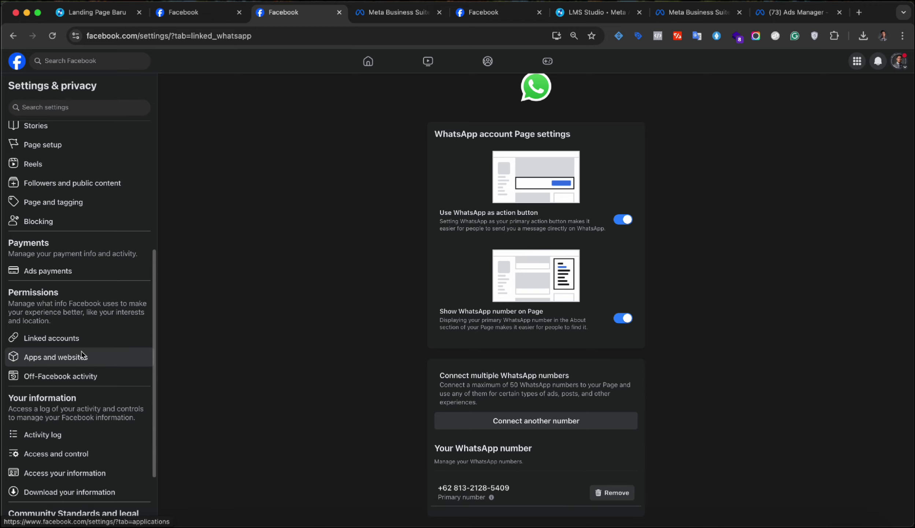
{"action": "scroll", "coordinate": [108, 316], "scroll_direction": "down", "scroll_amount": 2}
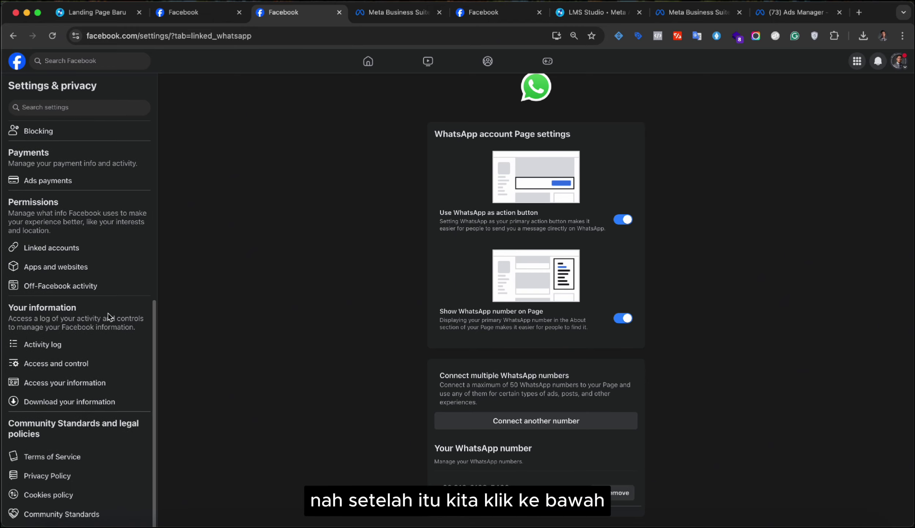
{"action": "scroll", "coordinate": [109, 317], "scroll_direction": "up", "scroll_amount": 1}
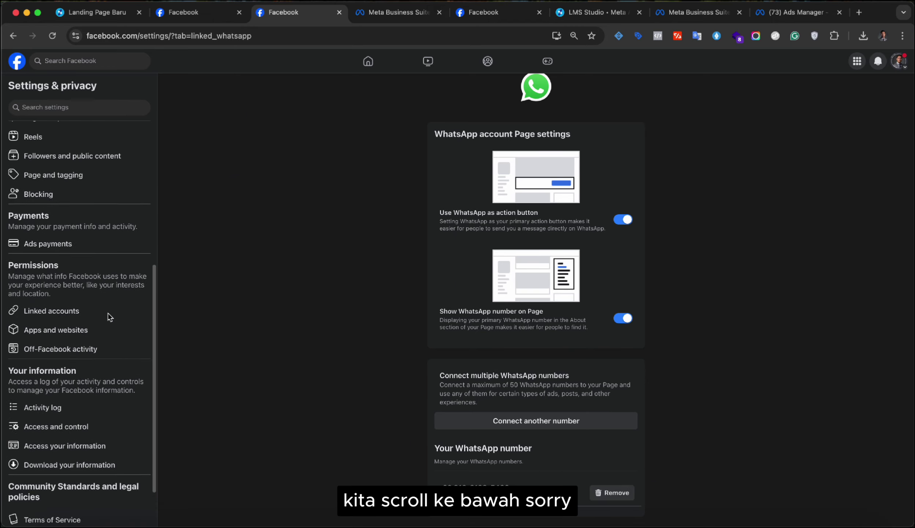
- From Linked accounts, choose Instagram and start connecting an account to Meta Ads Dari Nol
{"action": "left_click", "coordinate": [74, 316]}
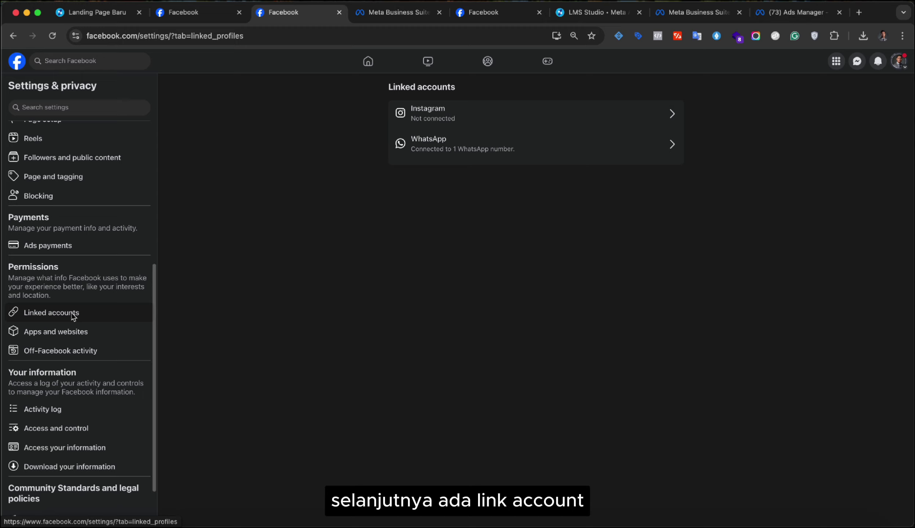
{"action": "left_click", "coordinate": [423, 121]}
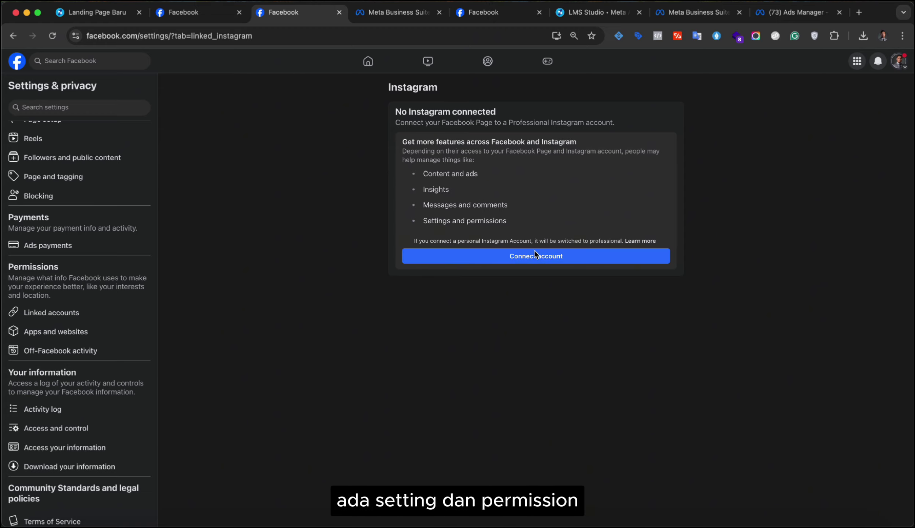
{"action": "left_click", "coordinate": [524, 260]}
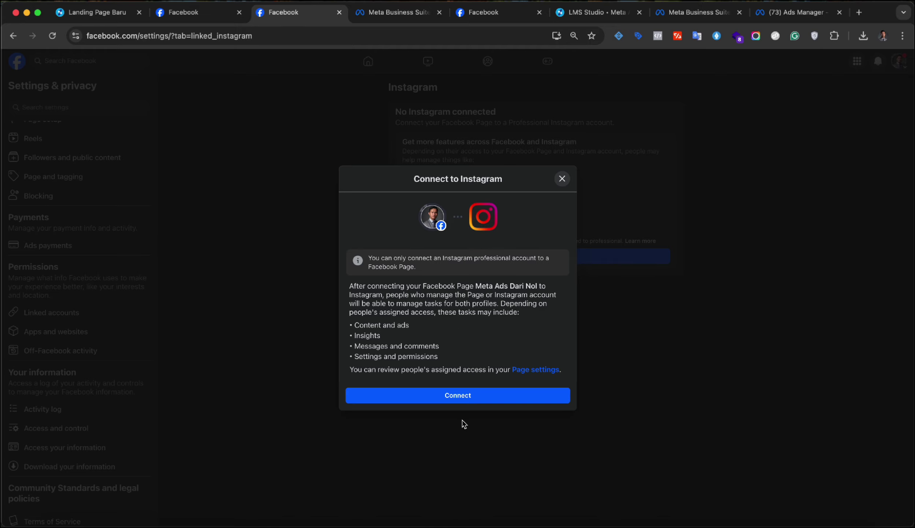
- Authorize the Instagram connection with Inbox message access allowed, then dismiss the confirmation
{"action": "left_click", "coordinate": [476, 397]}
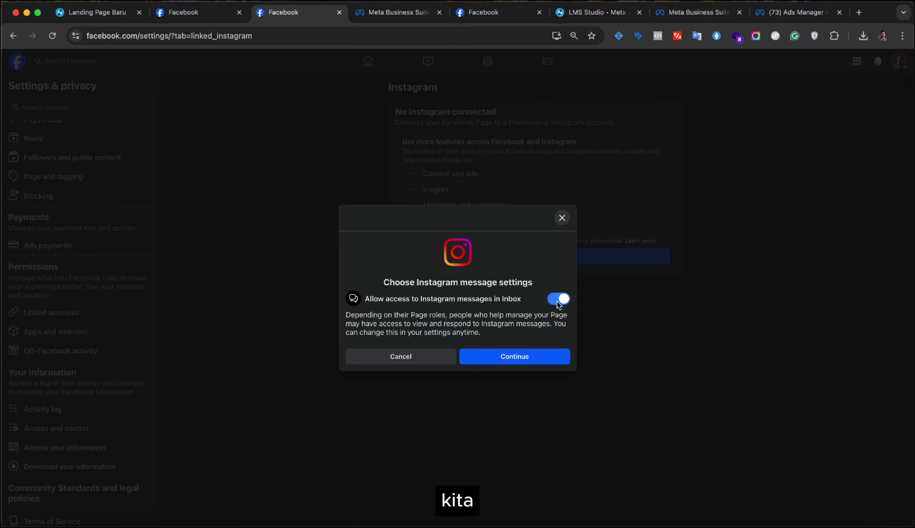
{"action": "left_click", "coordinate": [518, 357]}
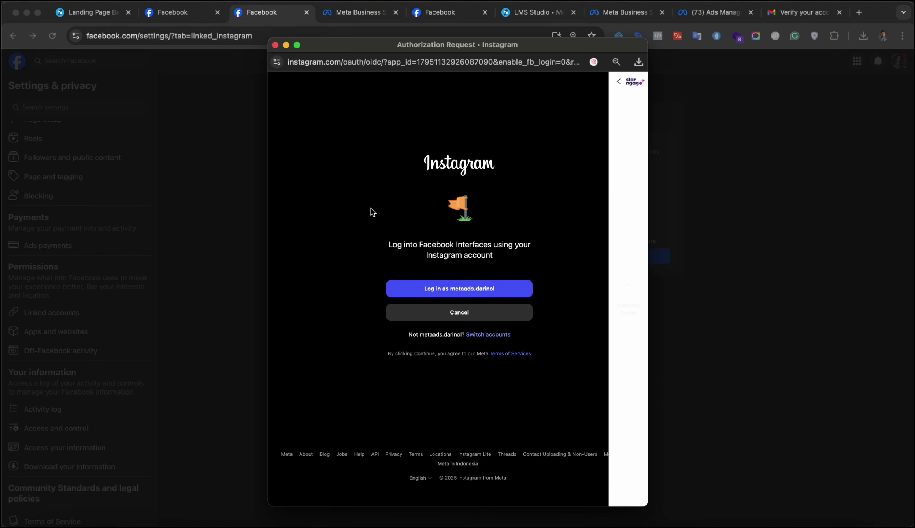
{"action": "left_click", "coordinate": [493, 293]}
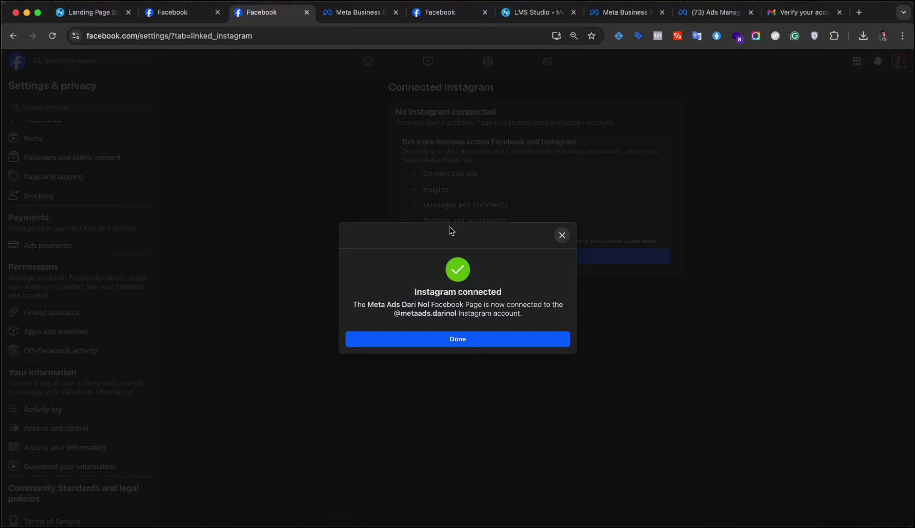
{"action": "left_click", "coordinate": [449, 339]}
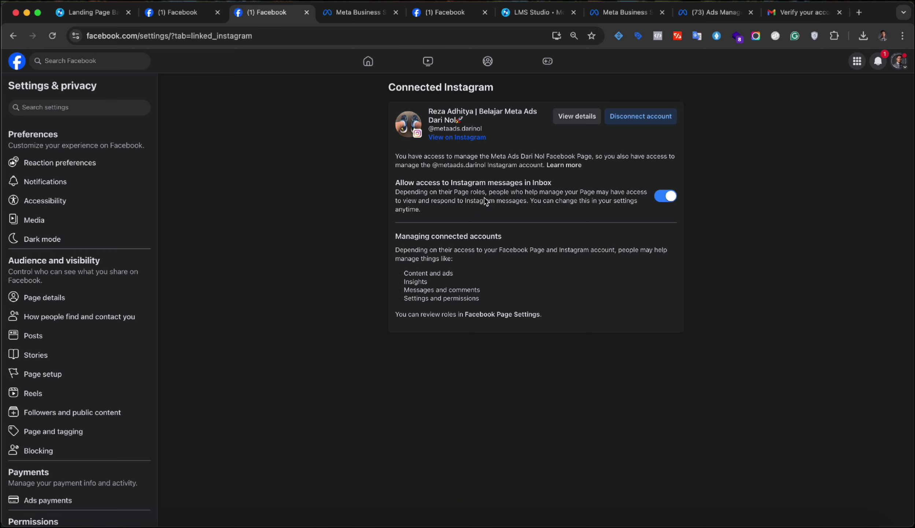
- Reload the Meta Business Suite home so the header shows Instagram connected
{"action": "left_click", "coordinate": [350, 14]}
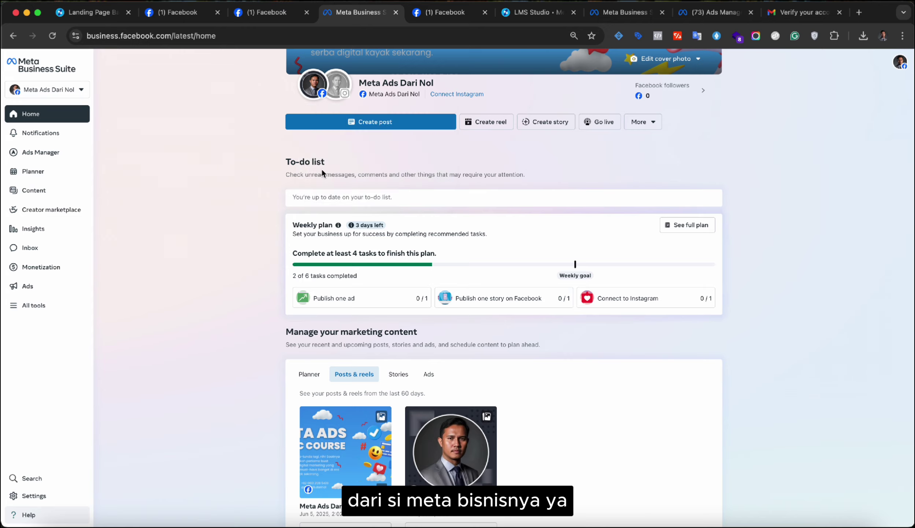
{"action": "mouse_move", "coordinate": [313, 85]}
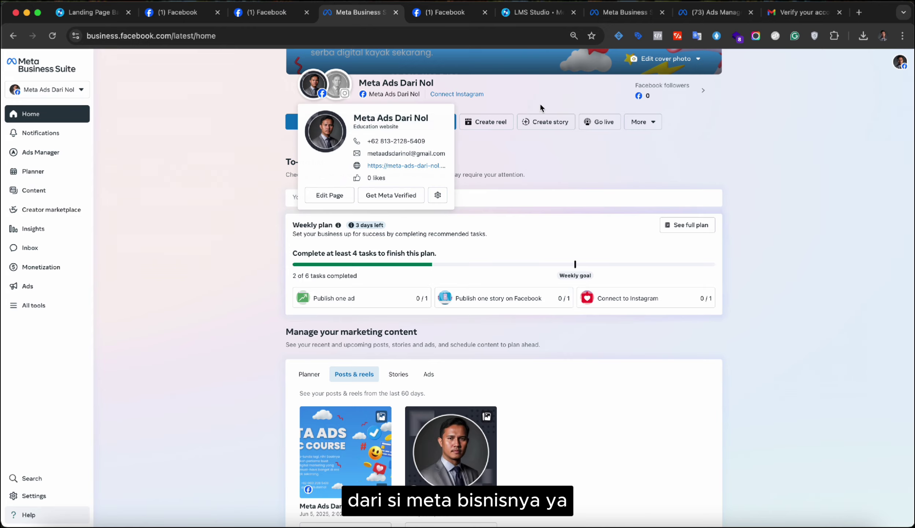
{"action": "mouse_move", "coordinate": [388, 94]}
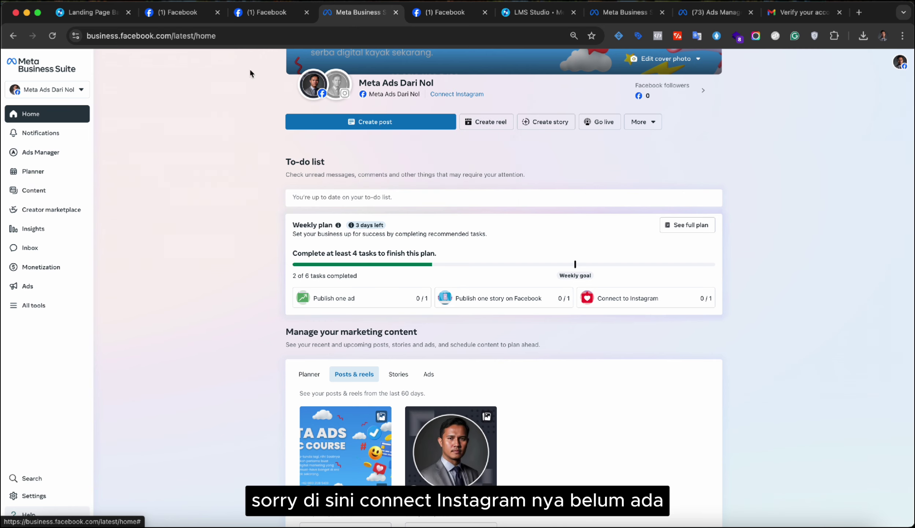
{"action": "left_click", "coordinate": [53, 36]}
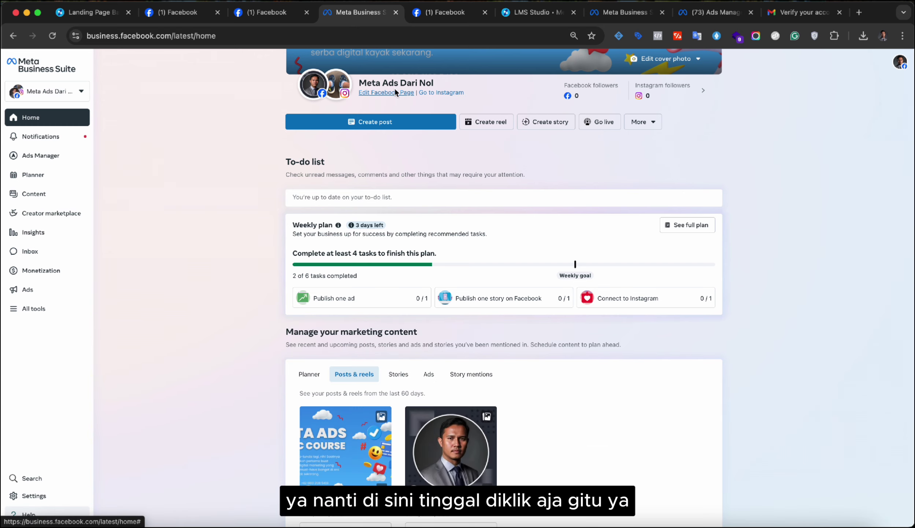
- Back in Connected Instagram settings, view the linked account's details
{"action": "left_click", "coordinate": [192, 15]}
{"action": "left_click", "coordinate": [263, 14]}
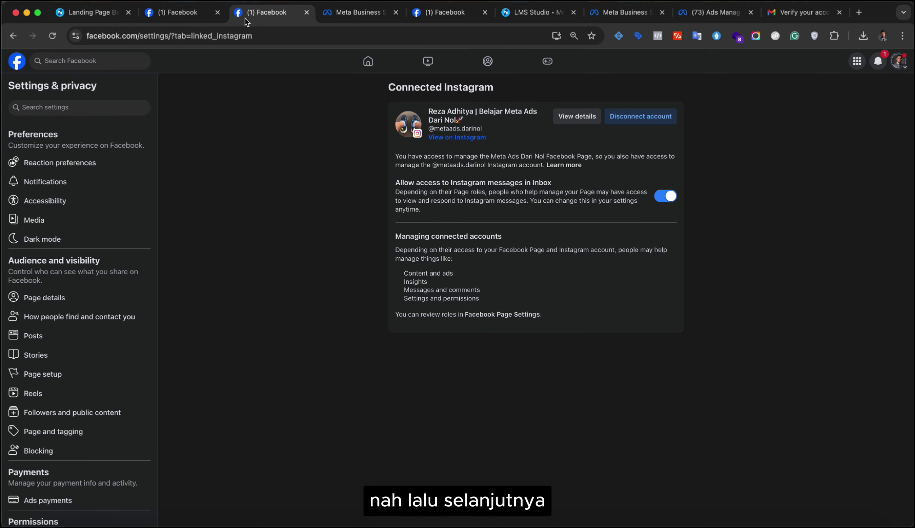
{"action": "left_click", "coordinate": [573, 118]}
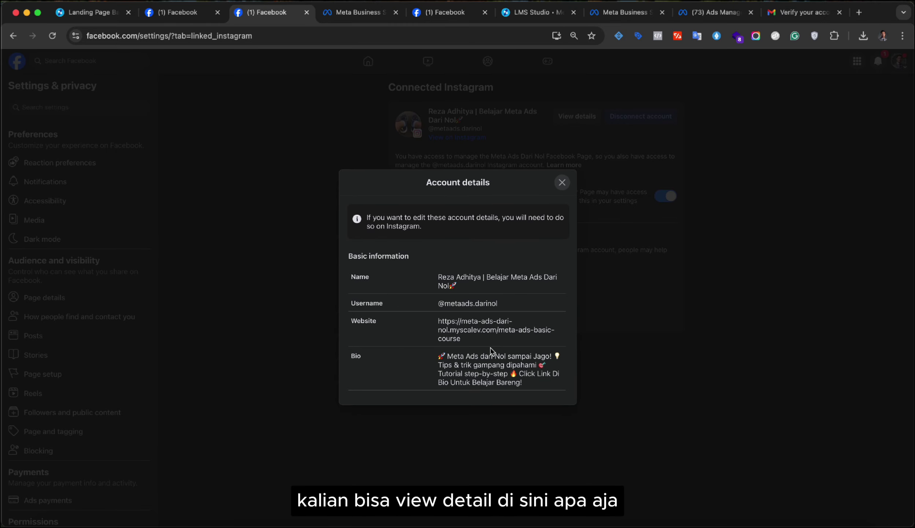
{"action": "left_click", "coordinate": [563, 184]}
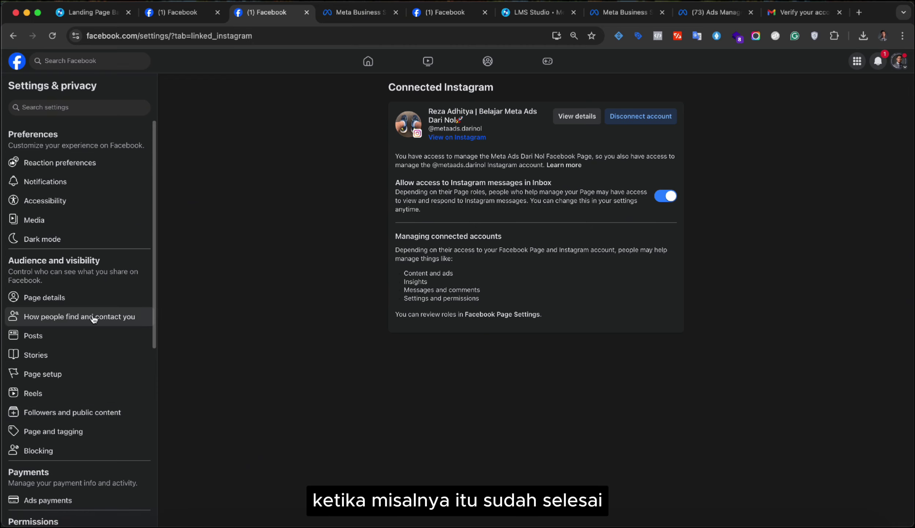
{"action": "scroll", "coordinate": [94, 315], "scroll_direction": "down", "scroll_amount": 10}
{"action": "scroll", "coordinate": [92, 316], "scroll_direction": "up", "scroll_amount": 10}
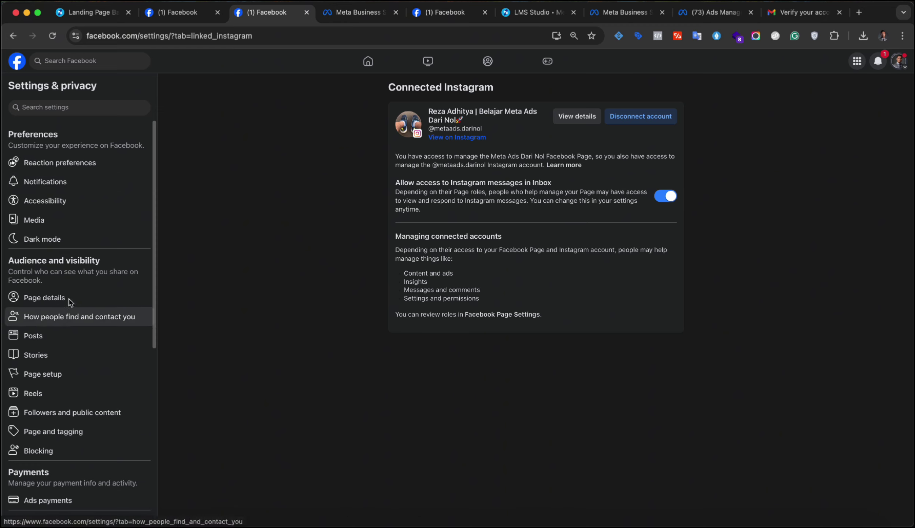
- Open the Your Page insights overview from the dashboard's Home section
{"action": "left_click", "coordinate": [146, 18]}
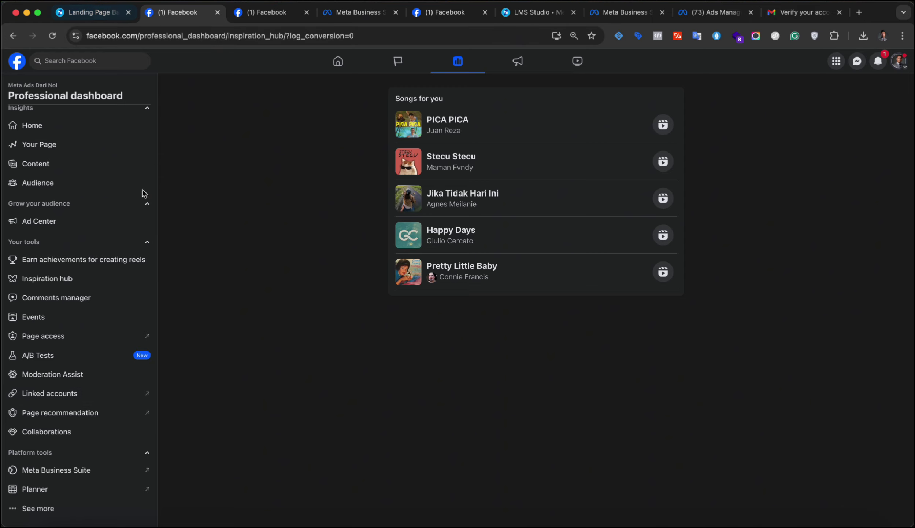
{"action": "scroll", "coordinate": [144, 194], "scroll_direction": "up", "scroll_amount": 1}
{"action": "left_click", "coordinate": [50, 158]}
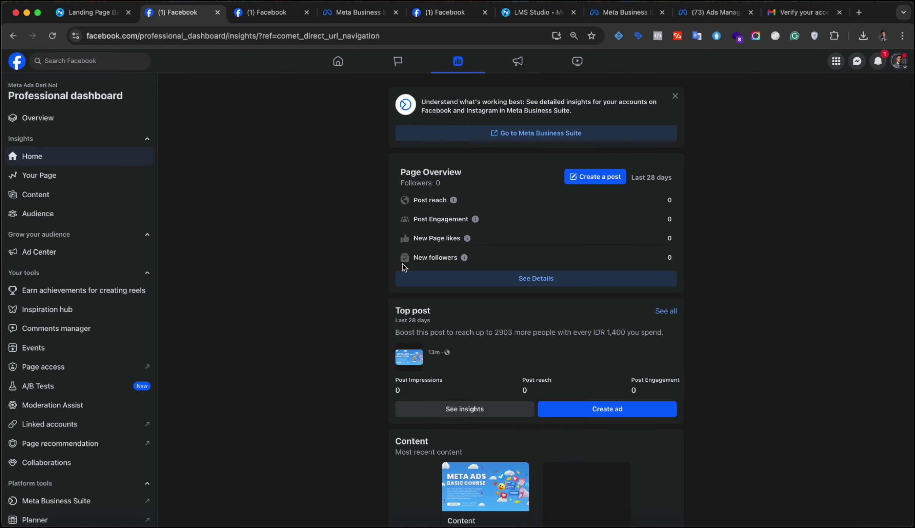
{"action": "left_click", "coordinate": [92, 176]}
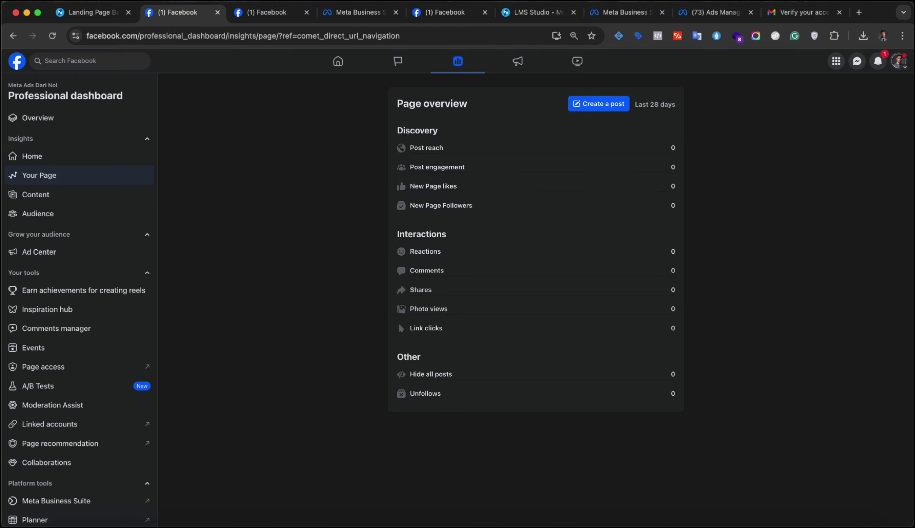
{"action": "left_click", "coordinate": [899, 68]}
{"action": "left_click", "coordinate": [898, 70]}
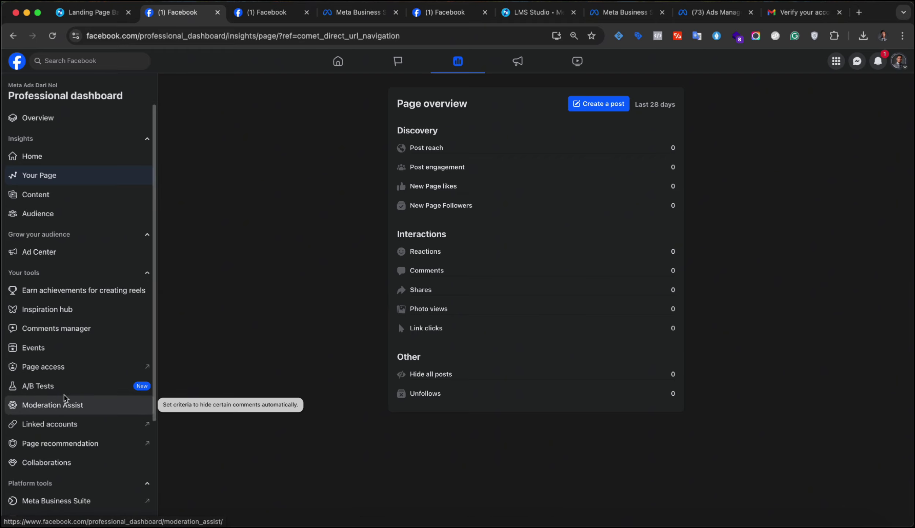
{"action": "scroll", "coordinate": [65, 398], "scroll_direction": "down", "scroll_amount": 4}
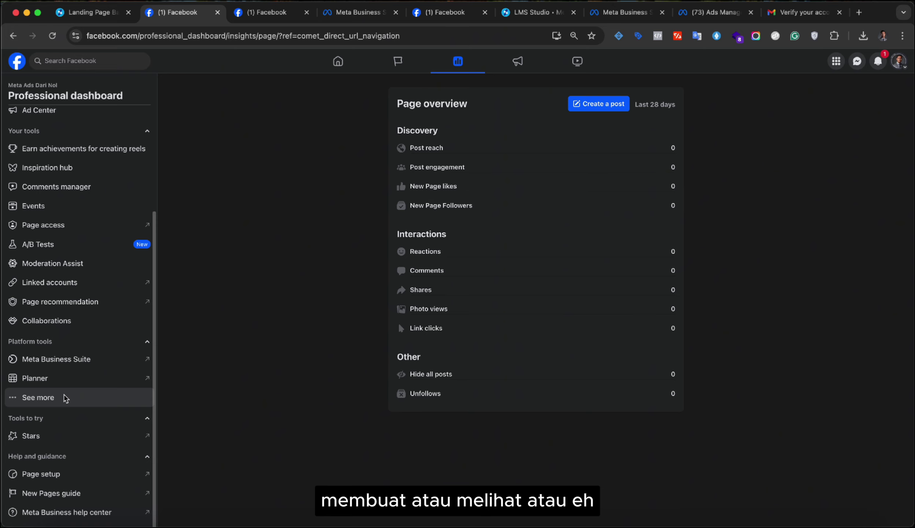
{"action": "scroll", "coordinate": [65, 398], "scroll_direction": "up", "scroll_amount": 1}
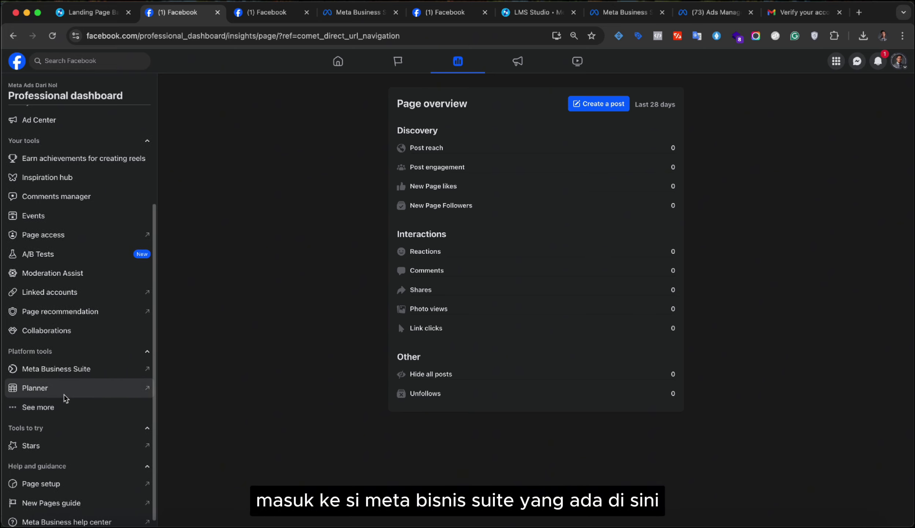
- Review the Page overview insights, with every metric at 0 for the last 28 days
{"action": "left_click", "coordinate": [349, 14]}
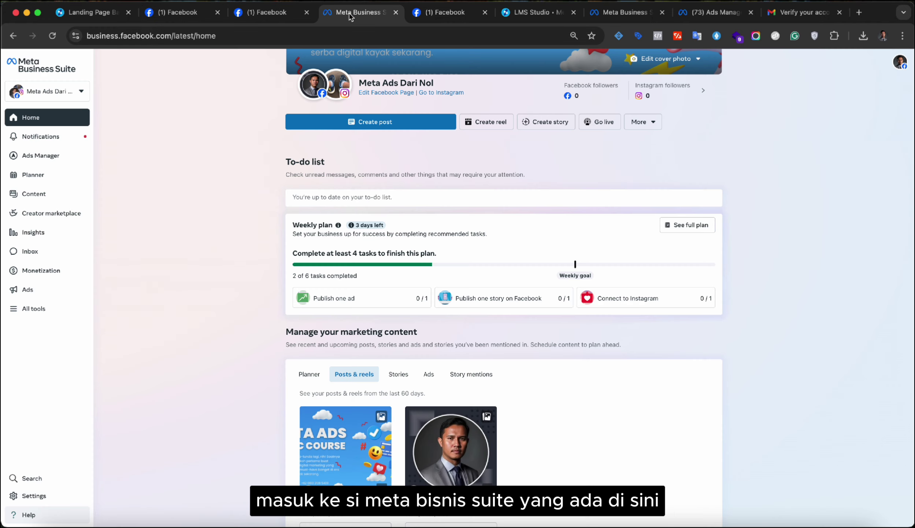
{"action": "left_click", "coordinate": [181, 12]}
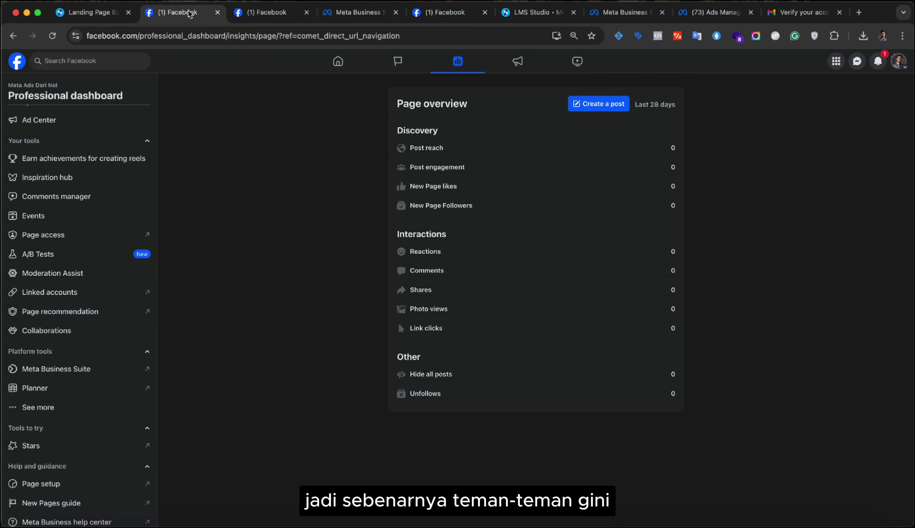
{"action": "scroll", "coordinate": [33, 299], "scroll_direction": "up", "scroll_amount": 4}
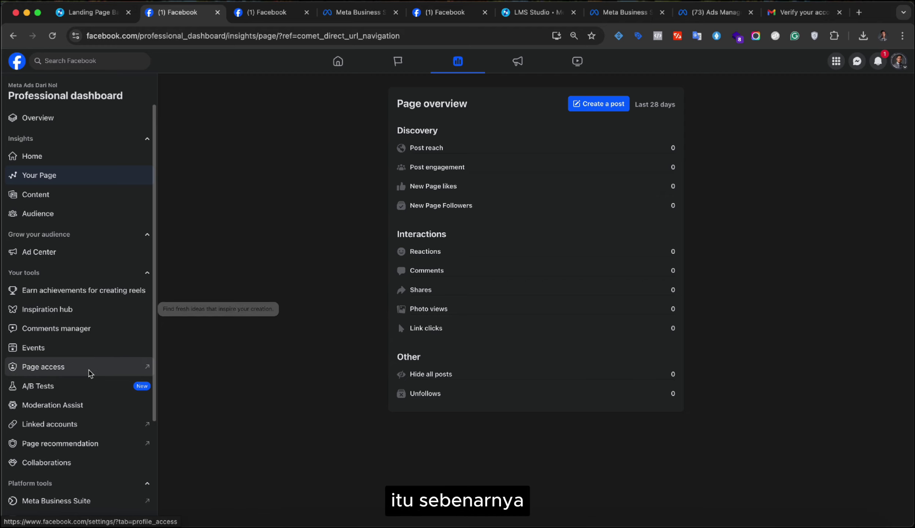
{"action": "scroll", "coordinate": [89, 372], "scroll_direction": "down", "scroll_amount": 2}
{"action": "scroll", "coordinate": [89, 372], "scroll_direction": "down", "scroll_amount": 3}
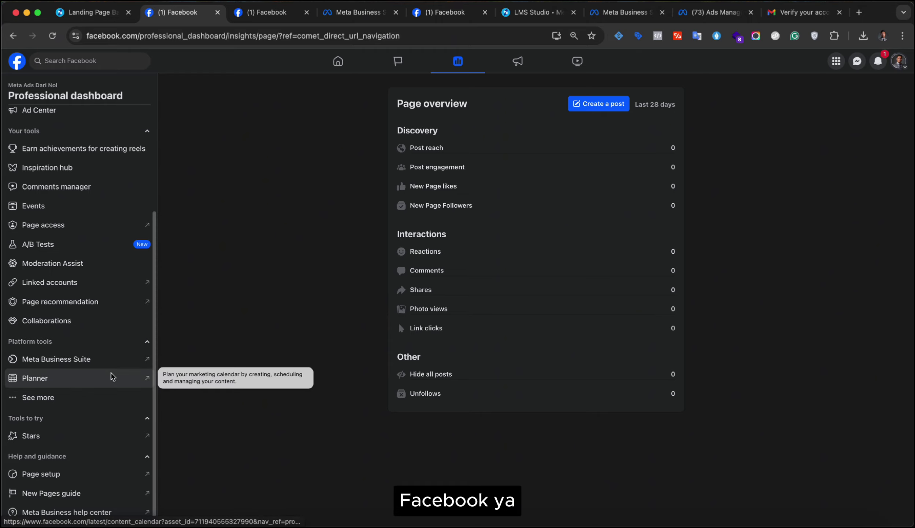
{"action": "scroll", "coordinate": [120, 281], "scroll_direction": "up", "scroll_amount": 5}
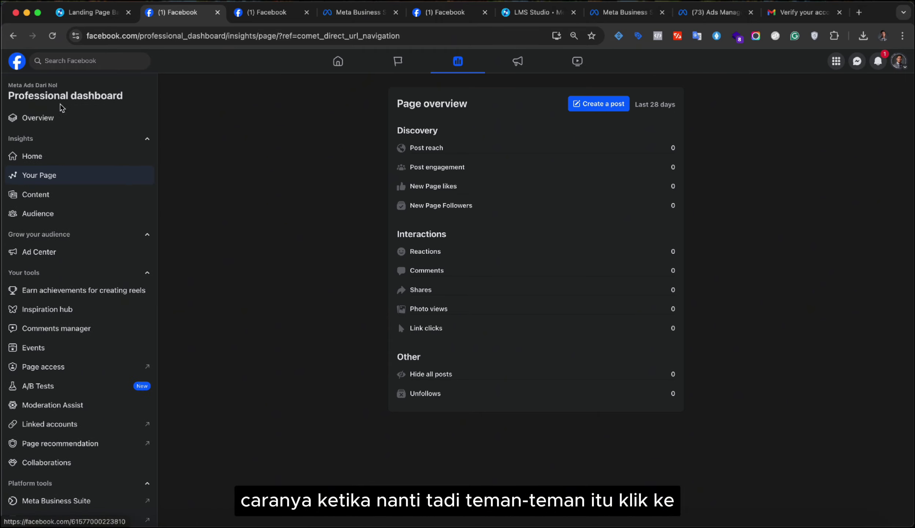
{"action": "scroll", "coordinate": [73, 244], "scroll_direction": "down", "scroll_amount": 4}
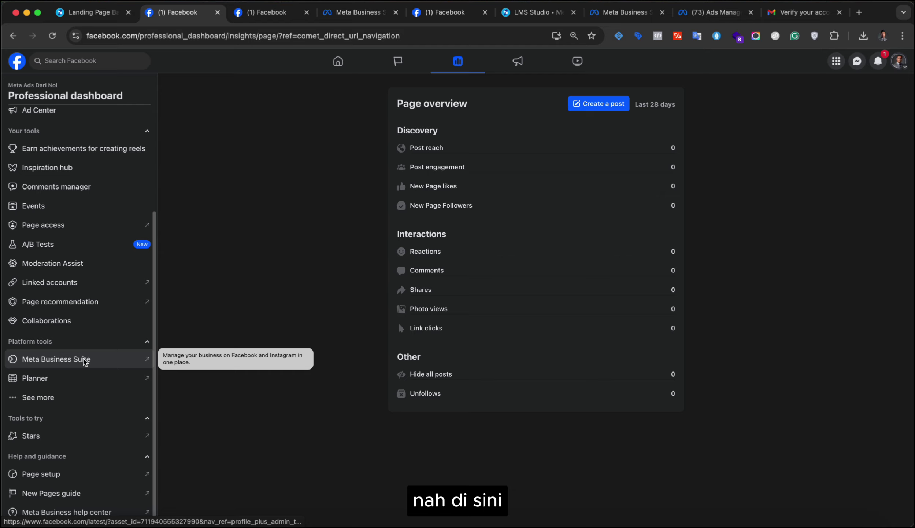
- Open Meta Business Suite from Platform tools and close the duplicate Business Suite tab
{"action": "left_click", "coordinate": [146, 362]}
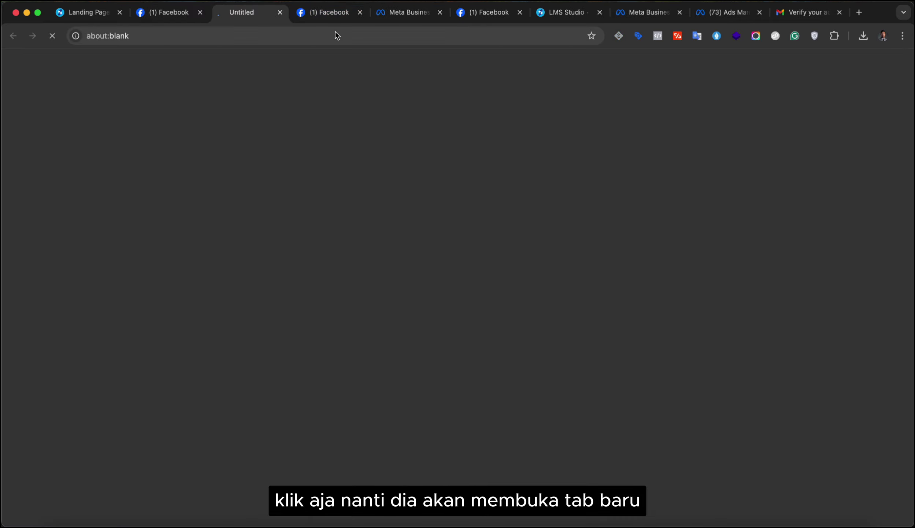
{"action": "left_click", "coordinate": [335, 13]}
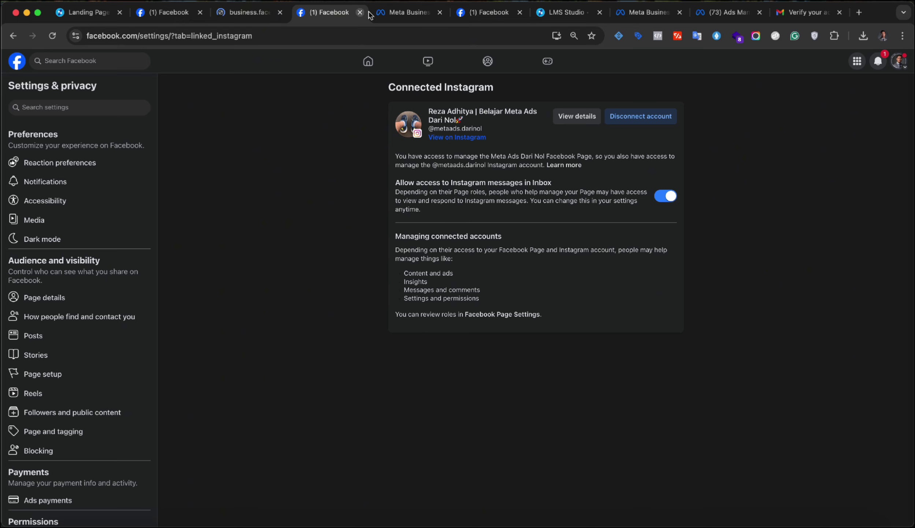
{"action": "left_click", "coordinate": [383, 13]}
{"action": "left_click", "coordinate": [254, 16]}
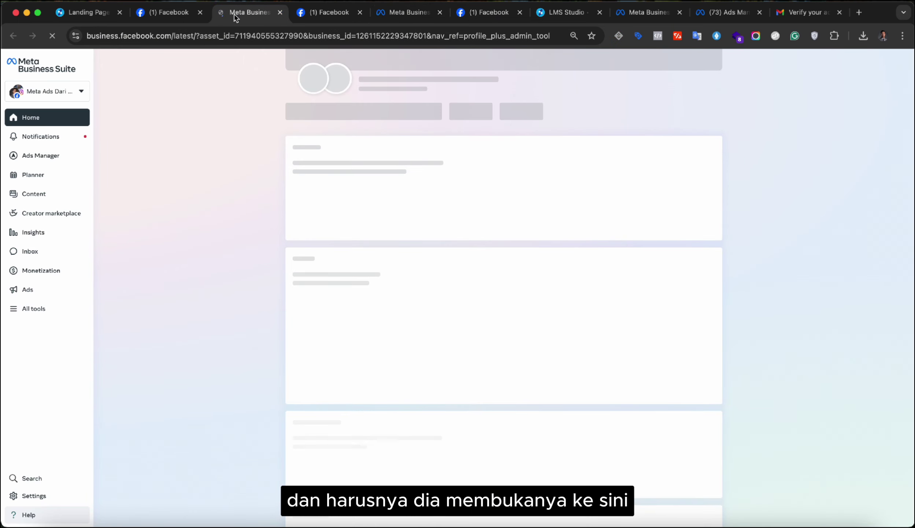
{"action": "left_click_drag", "start_coordinate": [409, 13], "coordinate": [330, 22]}
{"action": "left_click", "coordinate": [256, 17]}
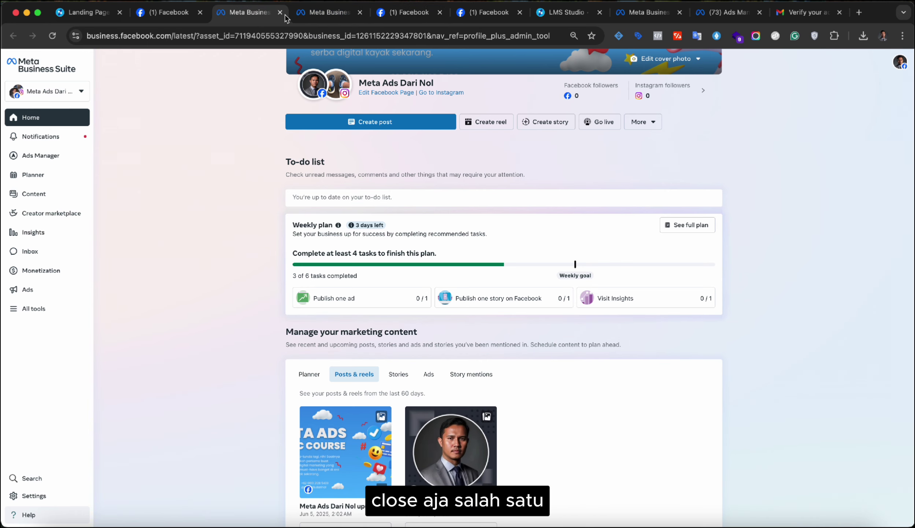
{"action": "left_click", "coordinate": [281, 13]}
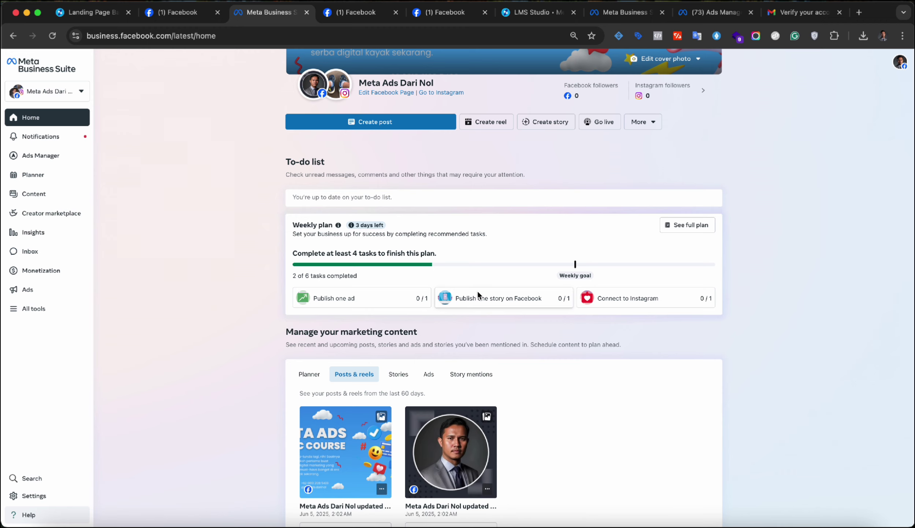
- Reload the Business Suite home so the weekly plan shows 4 of 6 tasks
{"action": "left_click", "coordinate": [52, 35]}
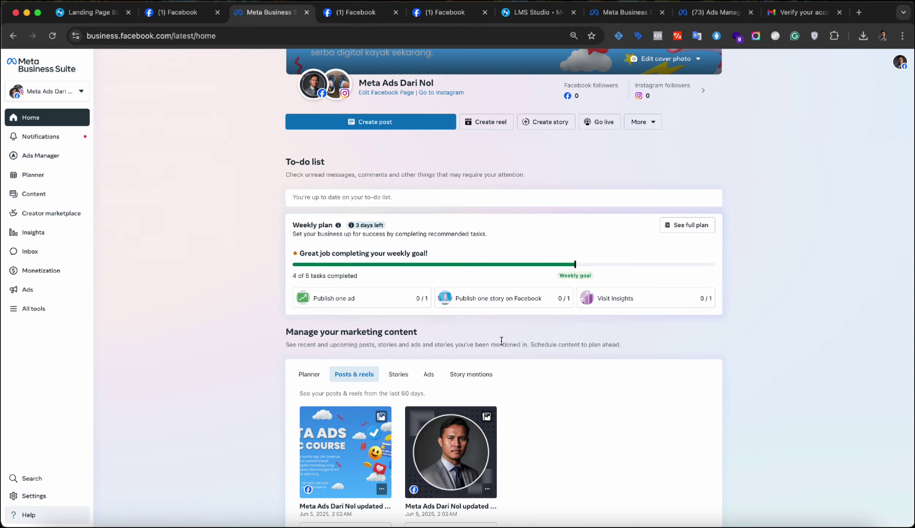
{"action": "scroll", "coordinate": [503, 345], "scroll_direction": "down", "scroll_amount": 5}
{"action": "scroll", "coordinate": [502, 344], "scroll_direction": "up", "scroll_amount": 9}
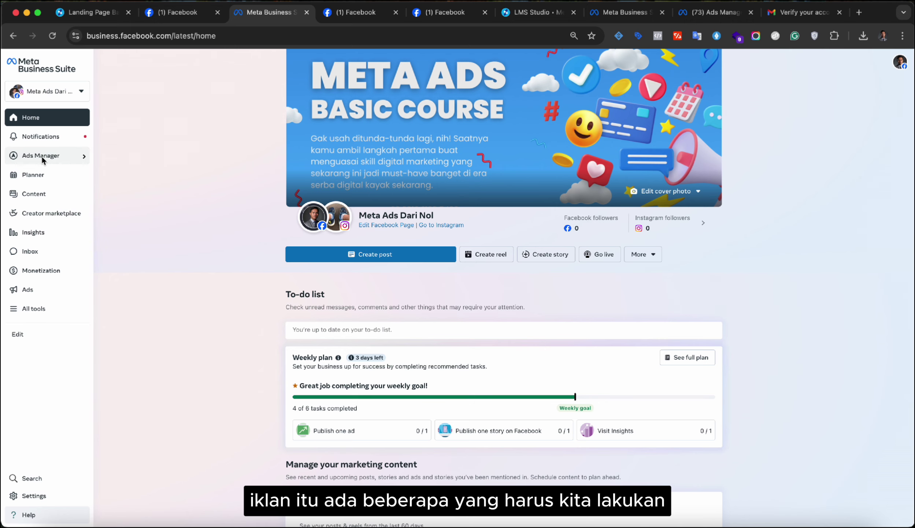
- Open business portfolio Settings to the People list: two active users with full control
{"action": "mouse_move", "coordinate": [41, 155]}
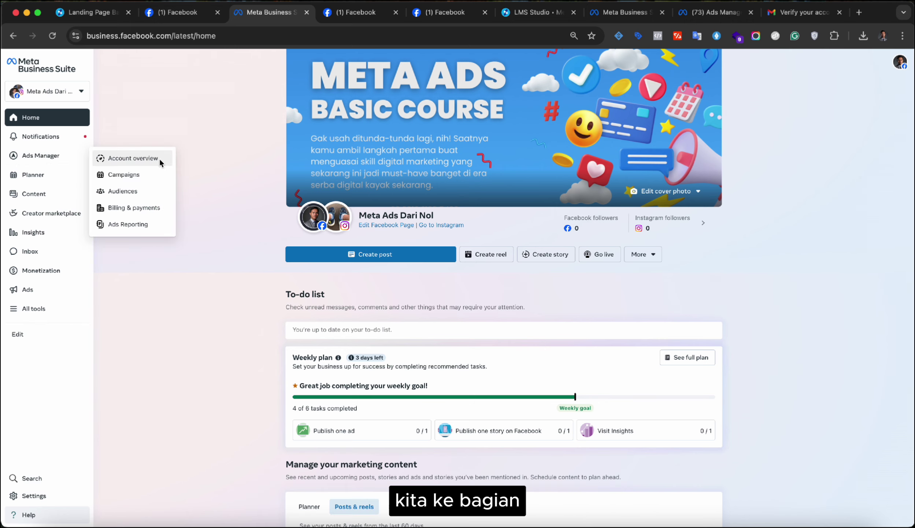
{"action": "left_click", "coordinate": [41, 497]}
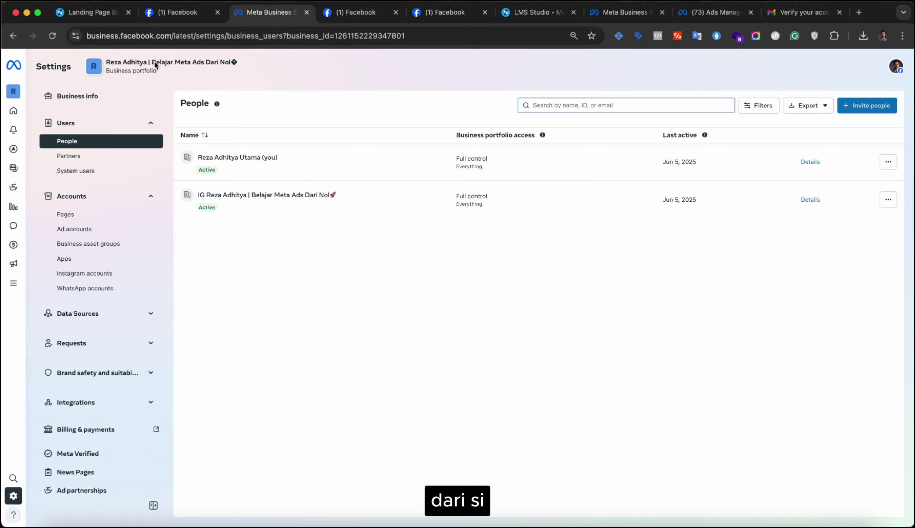
{"action": "left_click", "coordinate": [152, 63]}
{"action": "left_click_drag", "start_coordinate": [153, 66], "coordinate": [231, 66]}
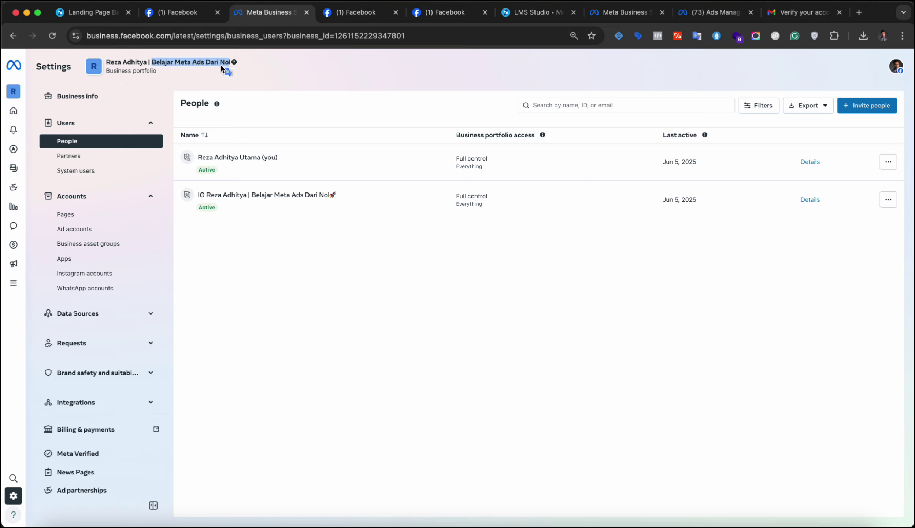
{"action": "left_click", "coordinate": [320, 298]}
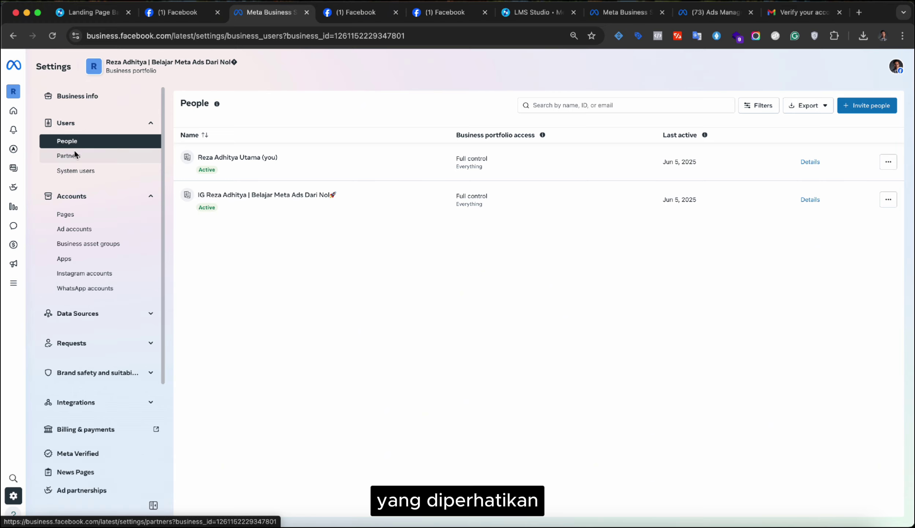
{"action": "scroll", "coordinate": [115, 150], "scroll_direction": "down", "scroll_amount": 1}
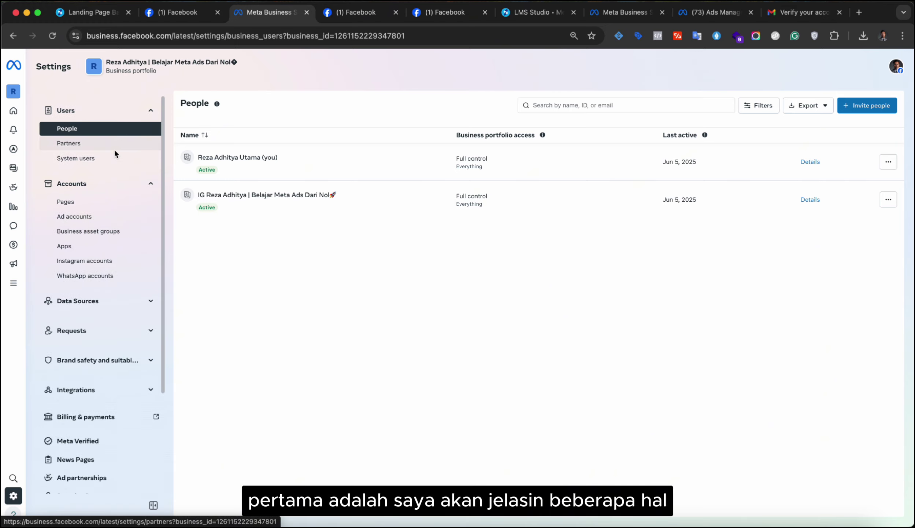
{"action": "scroll", "coordinate": [115, 150], "scroll_direction": "up", "scroll_amount": 1}
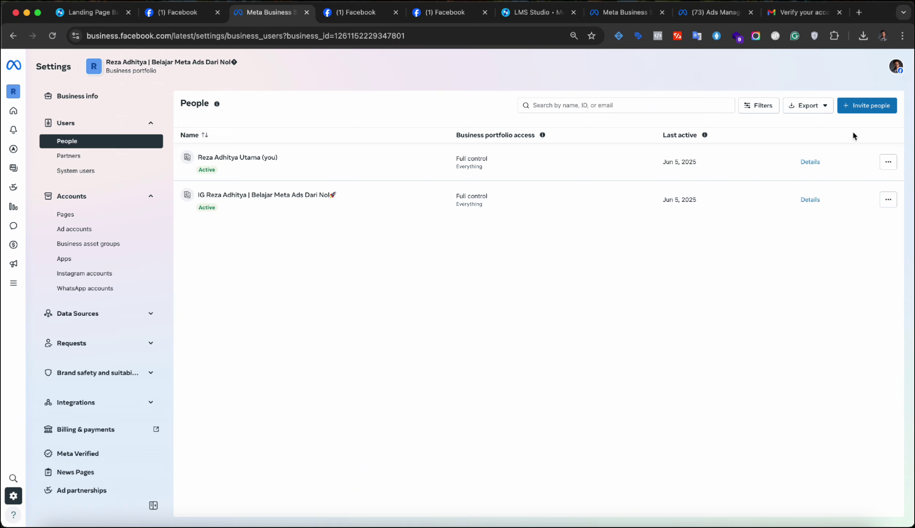
{"action": "left_click", "coordinate": [858, 109]}
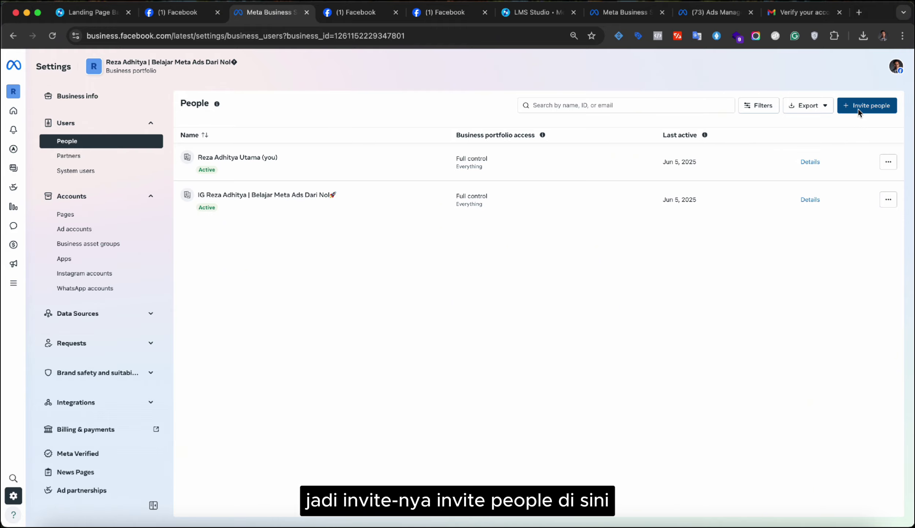
{"action": "left_click", "coordinate": [421, 196]}
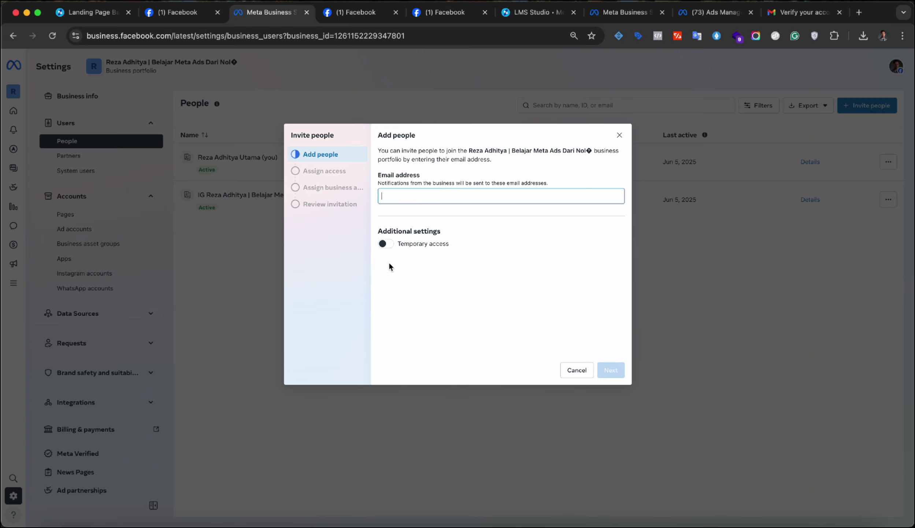
{"action": "left_click", "coordinate": [387, 244]}
{"action": "left_click", "coordinate": [387, 243]}
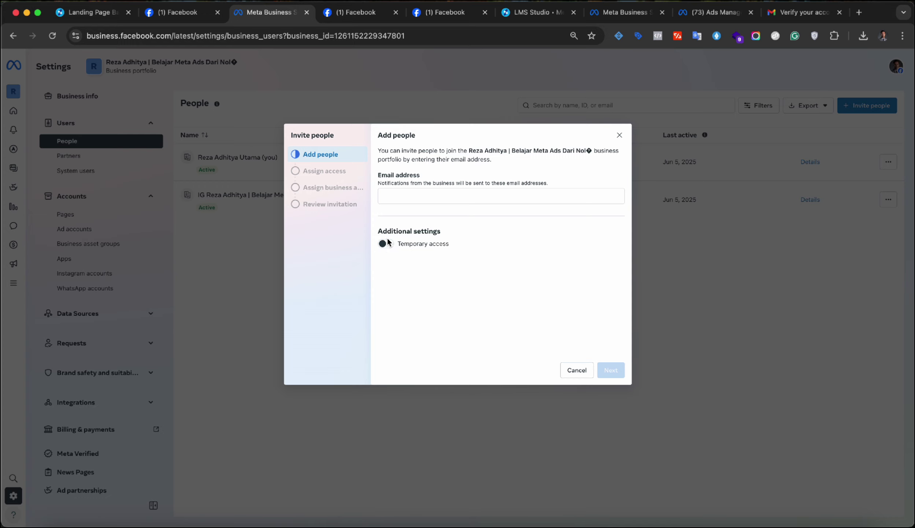
{"action": "left_click", "coordinate": [386, 244]}
{"action": "left_click", "coordinate": [386, 244]}
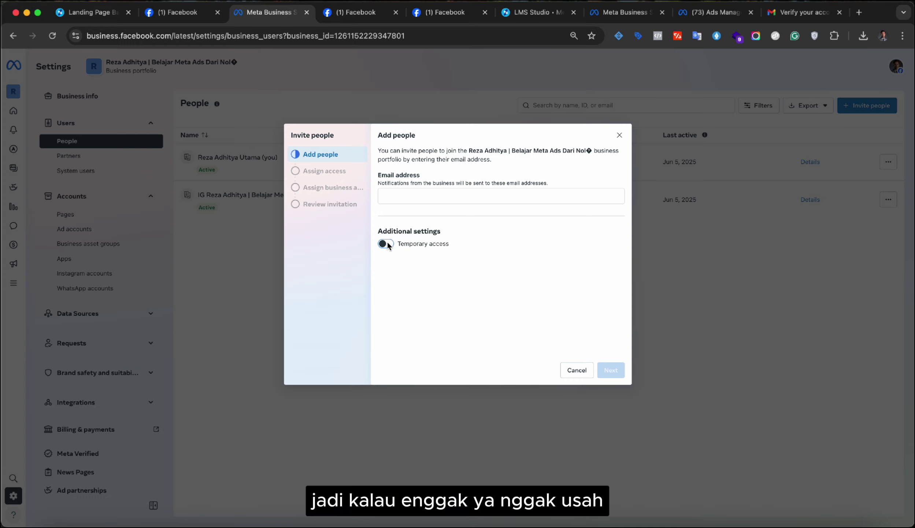
{"action": "left_click", "coordinate": [404, 193]}
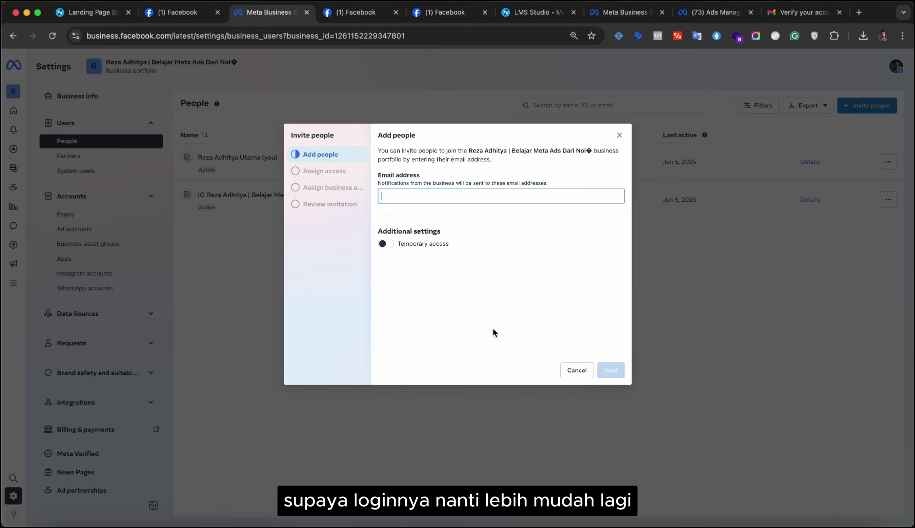
{"action": "left_click", "coordinate": [577, 370]}
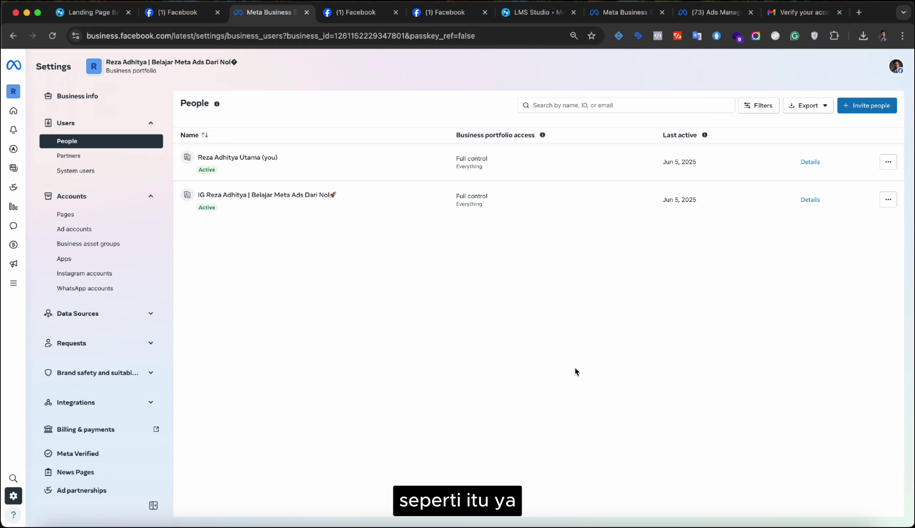
- Open the Partners page, which has no partners yet, and check the Add options
{"action": "left_click", "coordinate": [109, 155]}
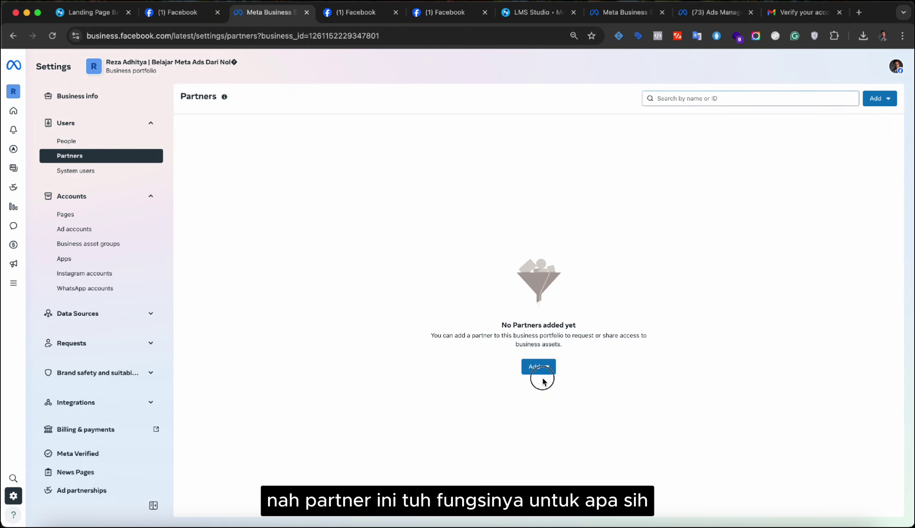
{"action": "left_click", "coordinate": [548, 368]}
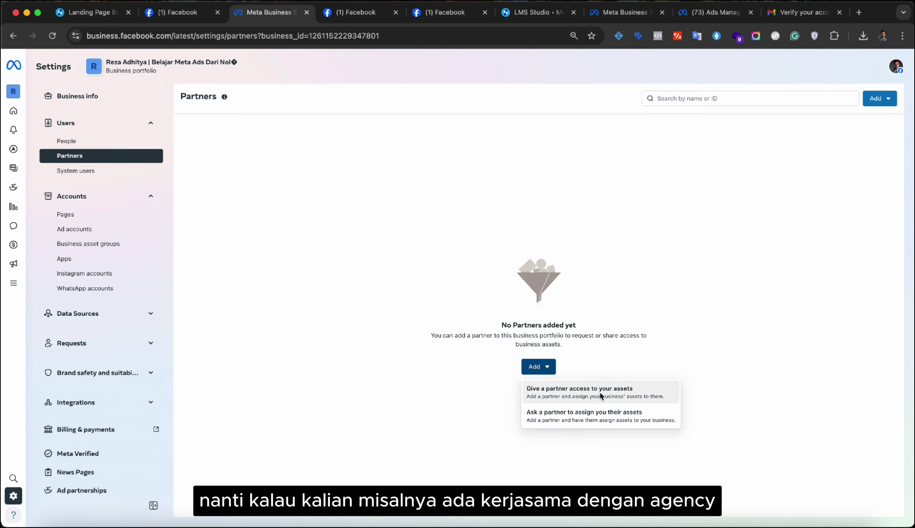
{"action": "left_click", "coordinate": [593, 344]}
{"action": "left_click", "coordinate": [550, 371]}
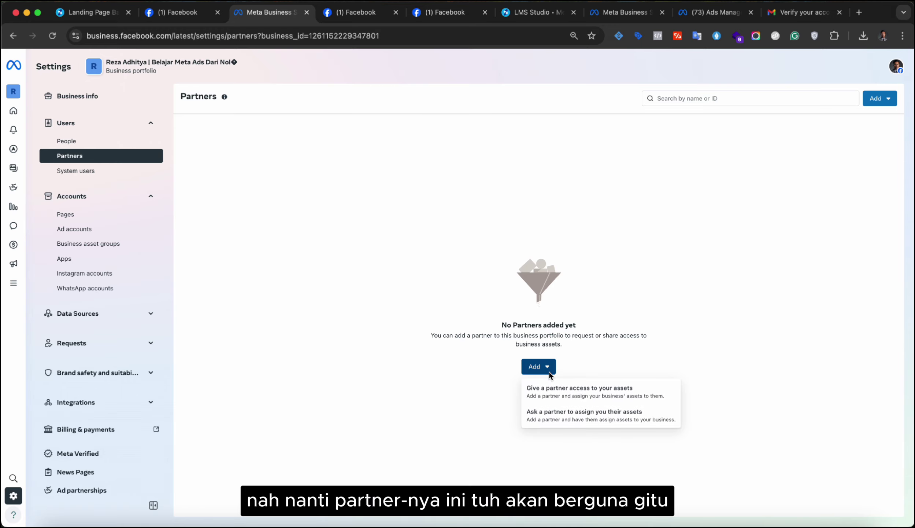
{"action": "left_click", "coordinate": [628, 332]}
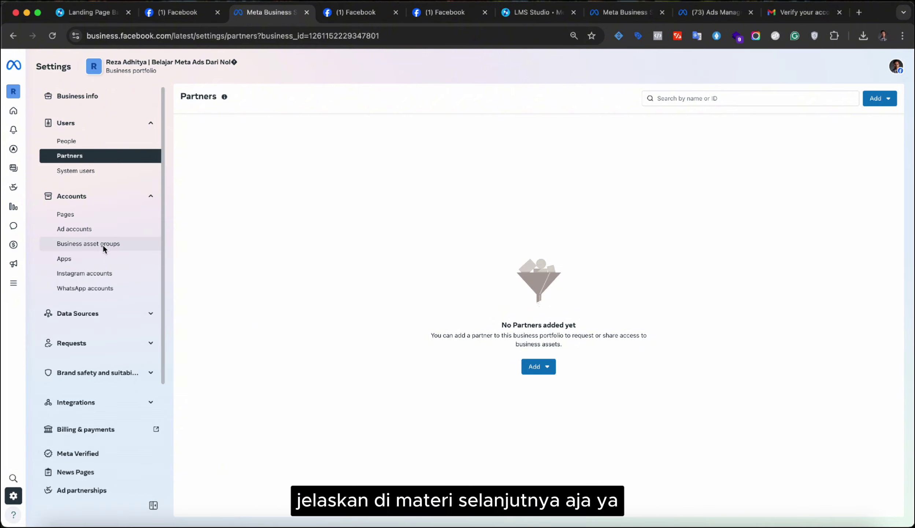
- Open the Meta Ads Dari Nol Page's settings and review its People, Partners and Connected assets tabs
{"action": "left_click", "coordinate": [76, 215]}
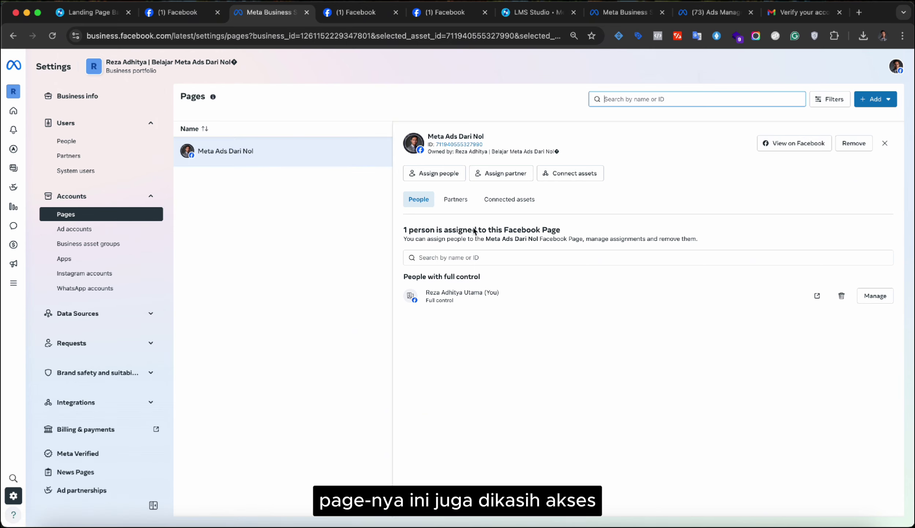
{"action": "left_click", "coordinate": [462, 199]}
{"action": "left_click", "coordinate": [499, 201]}
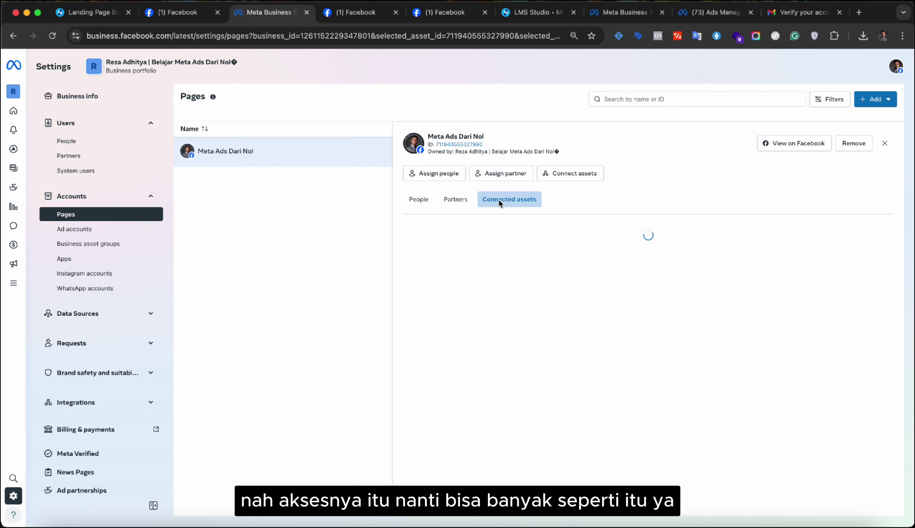
{"action": "left_click", "coordinate": [427, 199]}
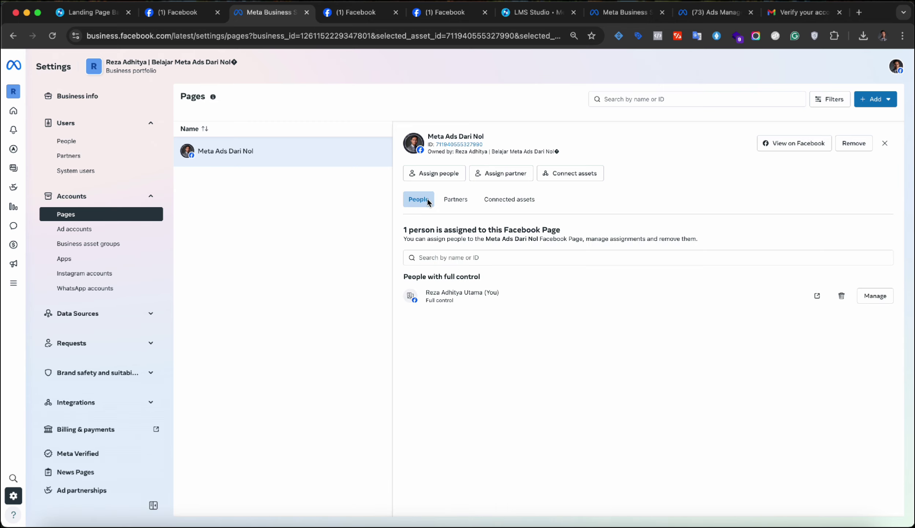
{"action": "left_click", "coordinate": [491, 198]}
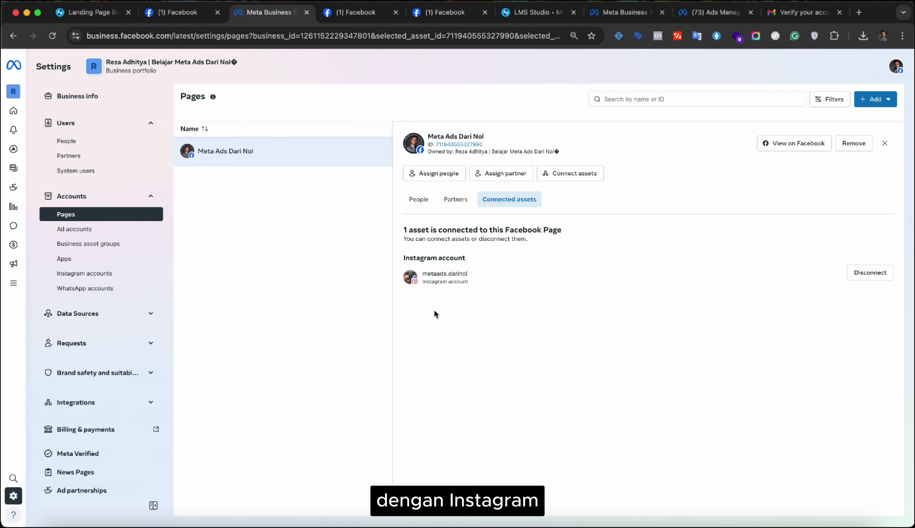
- Log in with the business's Instagram account from the Instagram accounts settings to unlock more options
{"action": "left_click", "coordinate": [86, 278]}
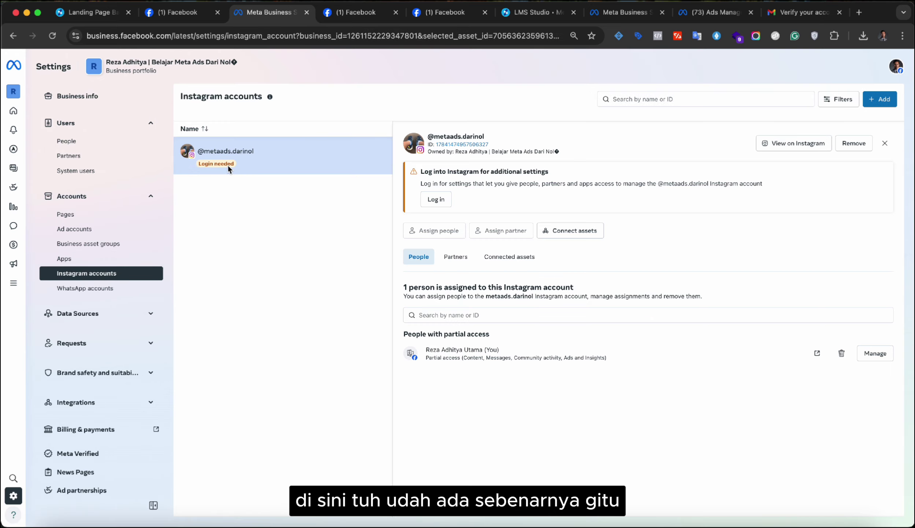
{"action": "left_click", "coordinate": [441, 200]}
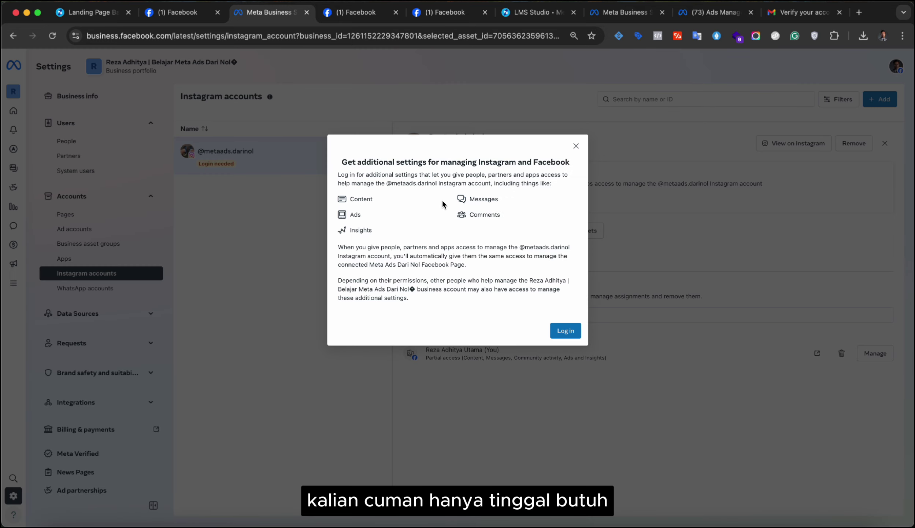
{"action": "left_click", "coordinate": [565, 331]}
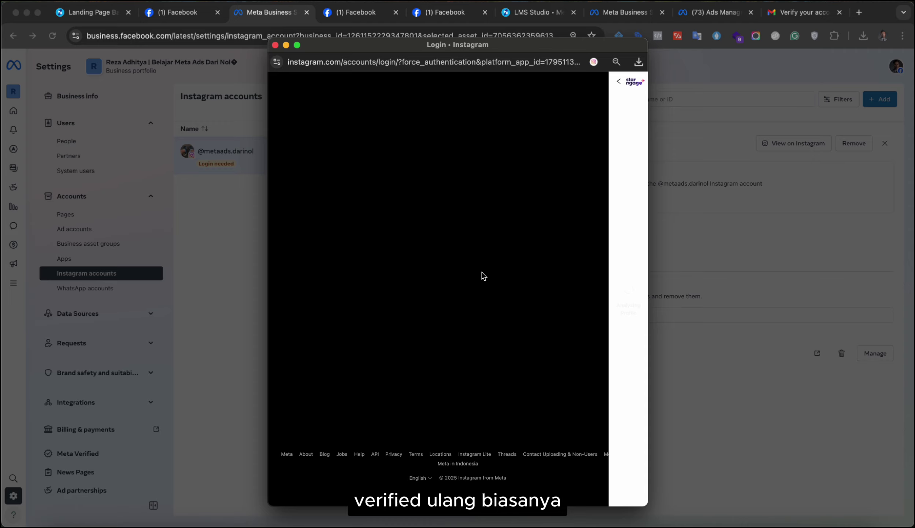
{"action": "left_click", "coordinate": [475, 287]}
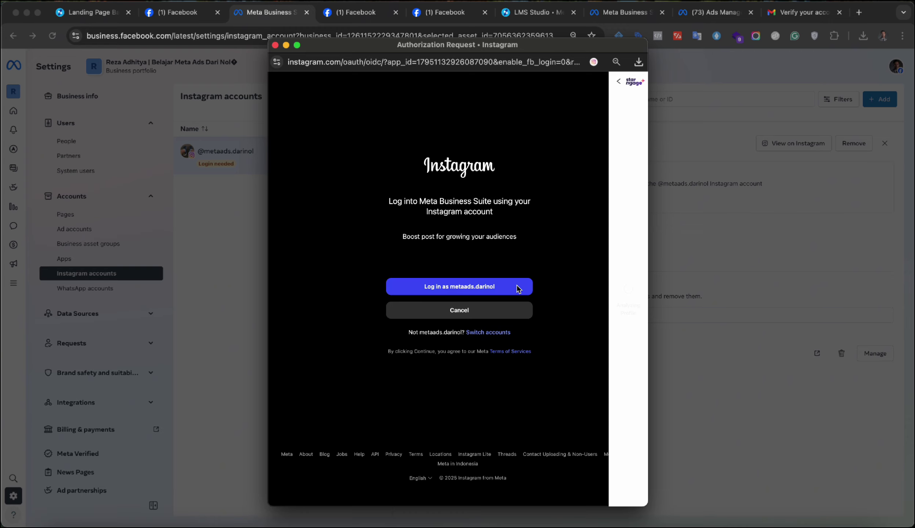
{"action": "left_click", "coordinate": [519, 289]}
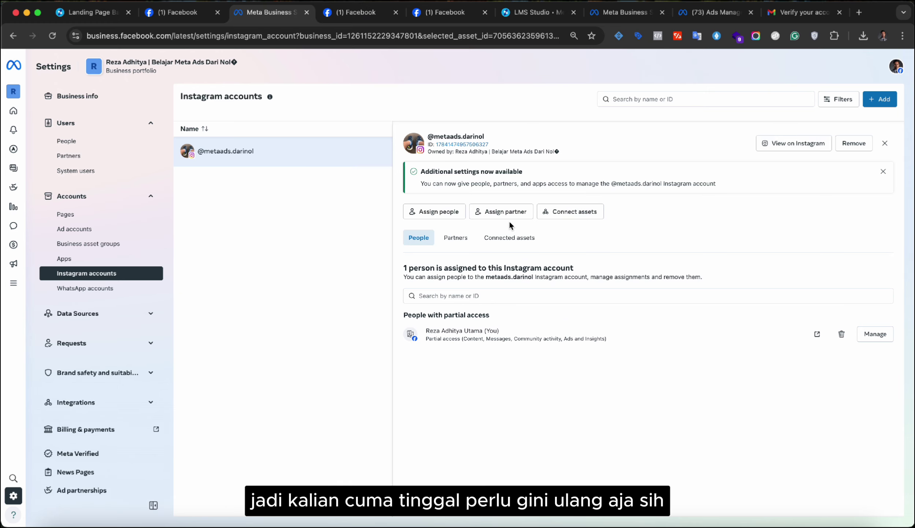
- Review the Instagram account's Partners, Connected assets and People tabs, then expand Data Sources
{"action": "left_click", "coordinate": [460, 237]}
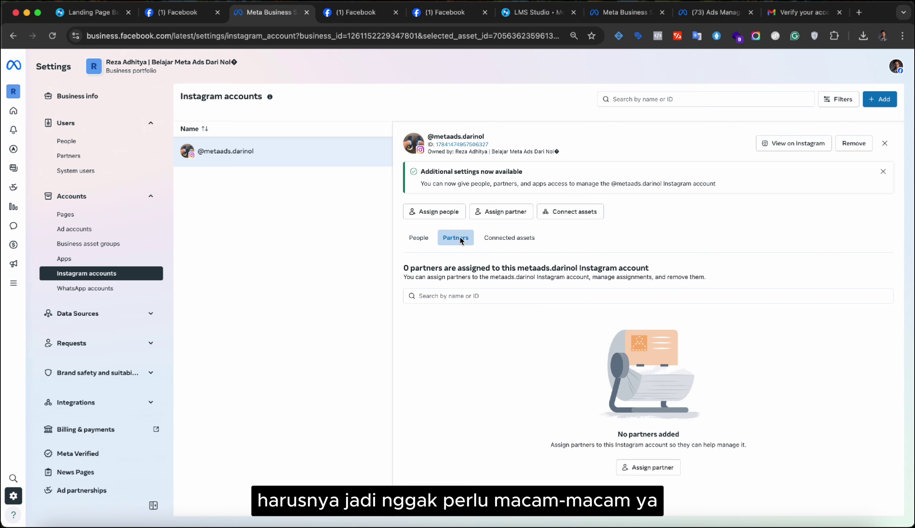
{"action": "left_click", "coordinate": [511, 242]}
{"action": "left_click", "coordinate": [441, 244]}
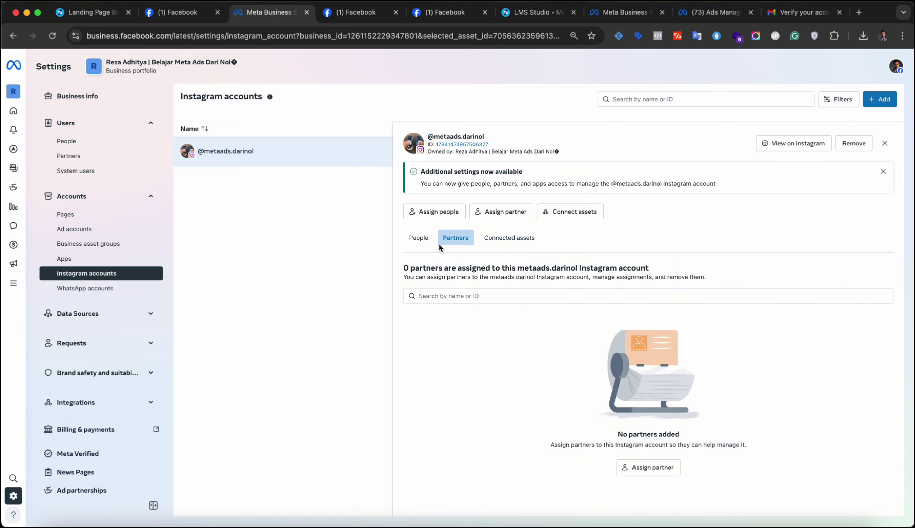
{"action": "left_click", "coordinate": [418, 240]}
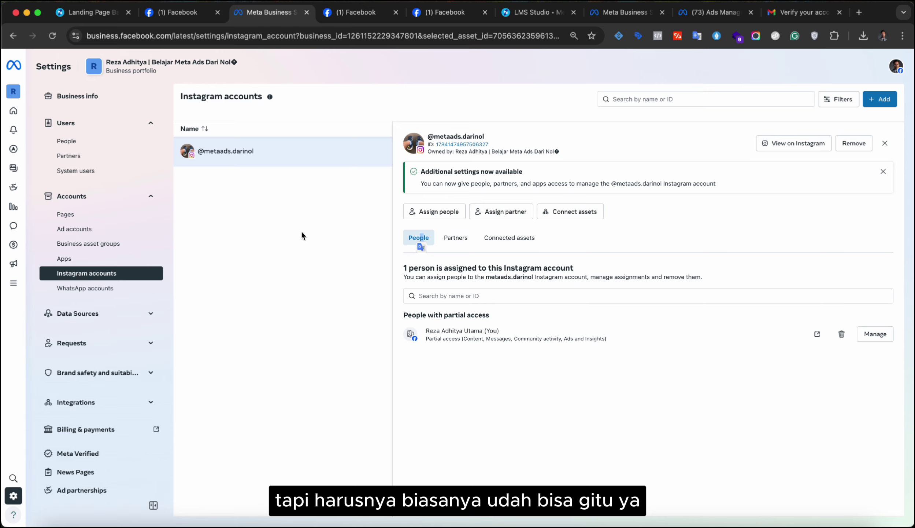
{"action": "left_click", "coordinate": [97, 322]}
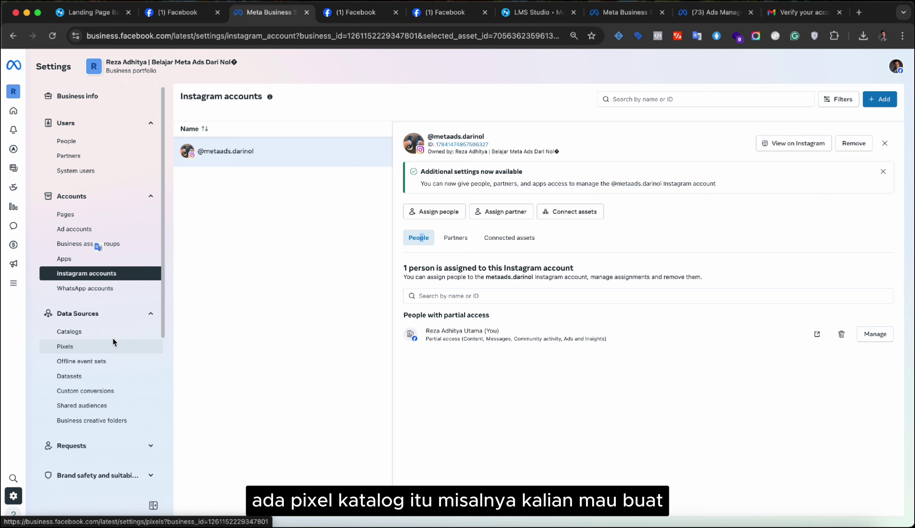
{"action": "scroll", "coordinate": [111, 326], "scroll_direction": "down", "scroll_amount": 3}
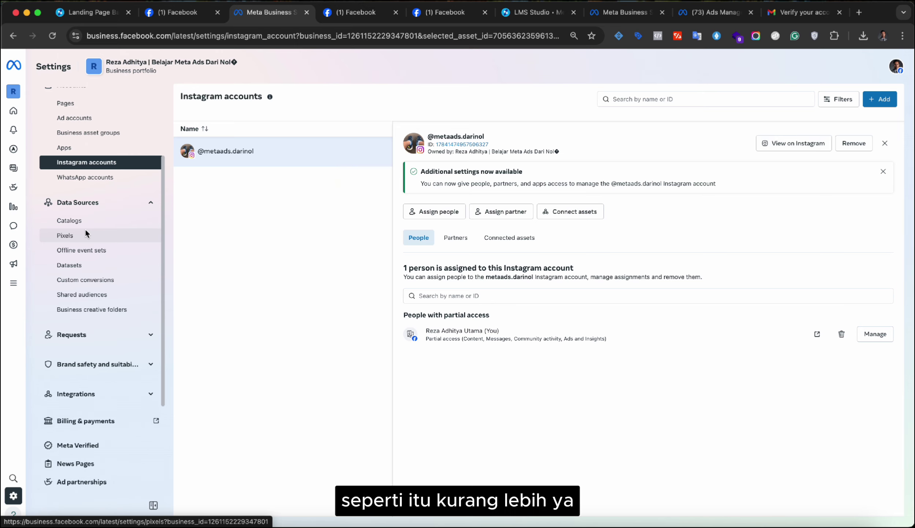
{"action": "scroll", "coordinate": [137, 361], "scroll_direction": "down", "scroll_amount": 3}
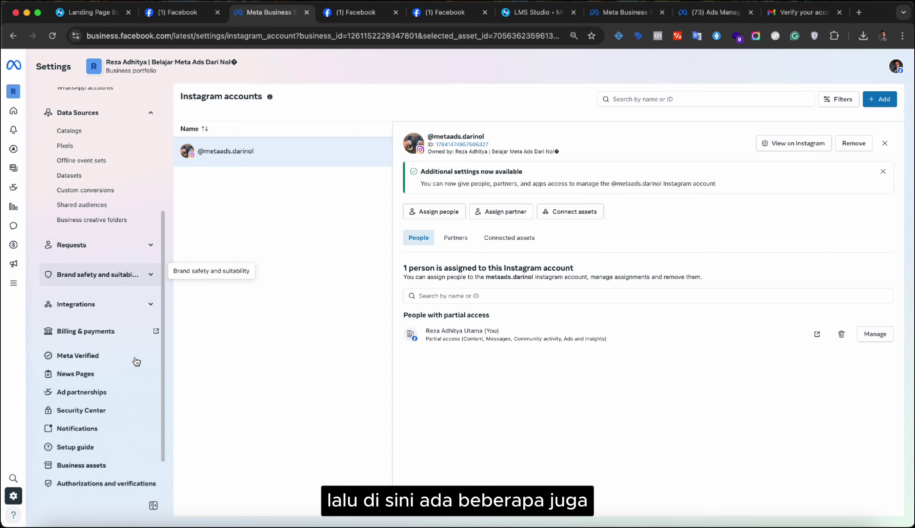
{"action": "scroll", "coordinate": [137, 361], "scroll_direction": "down", "scroll_amount": 2}
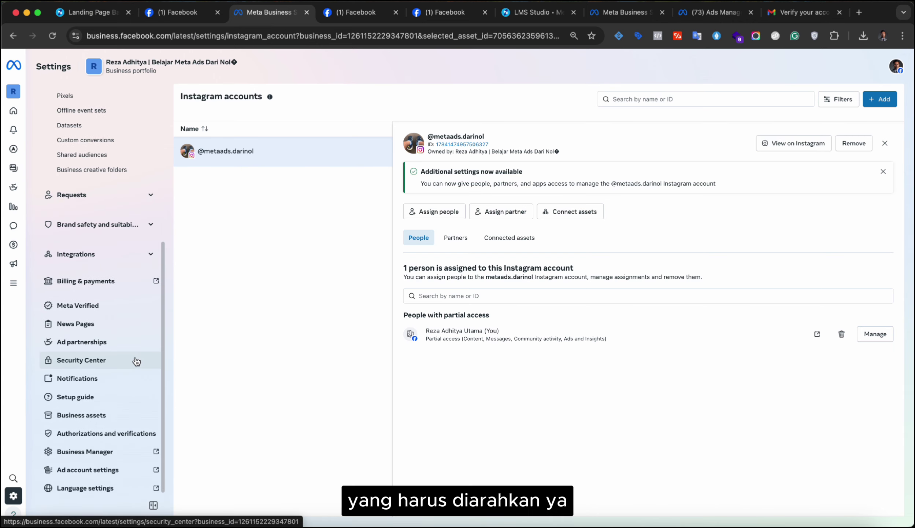
{"action": "scroll", "coordinate": [136, 360], "scroll_direction": "down", "scroll_amount": 1}
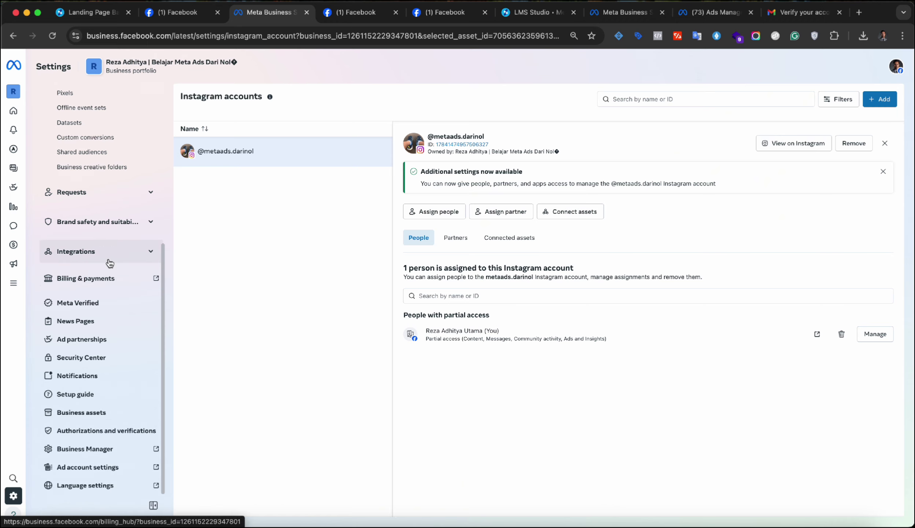
{"action": "scroll", "coordinate": [110, 261], "scroll_direction": "up", "scroll_amount": 5}
{"action": "scroll", "coordinate": [106, 174], "scroll_direction": "up", "scroll_amount": 2}
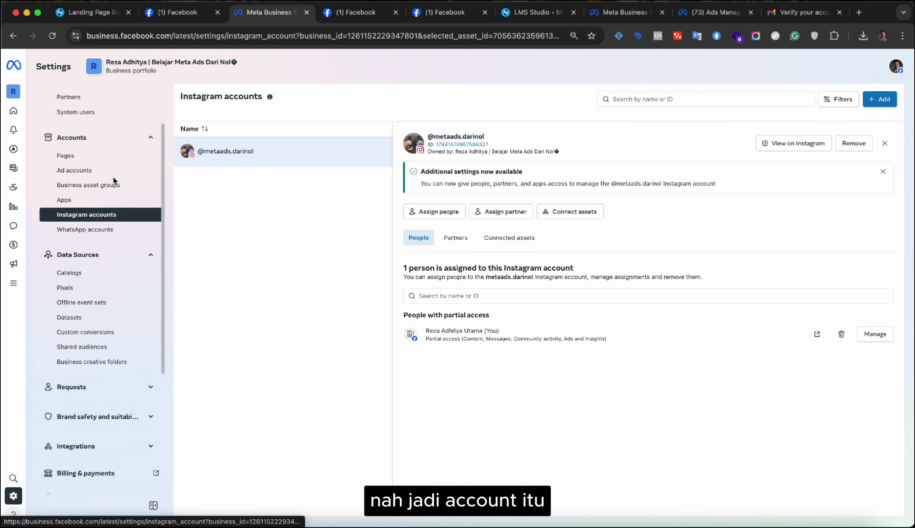
- Open the Ad accounts settings page, which lists no ad accounts yet
{"action": "left_click", "coordinate": [103, 172]}
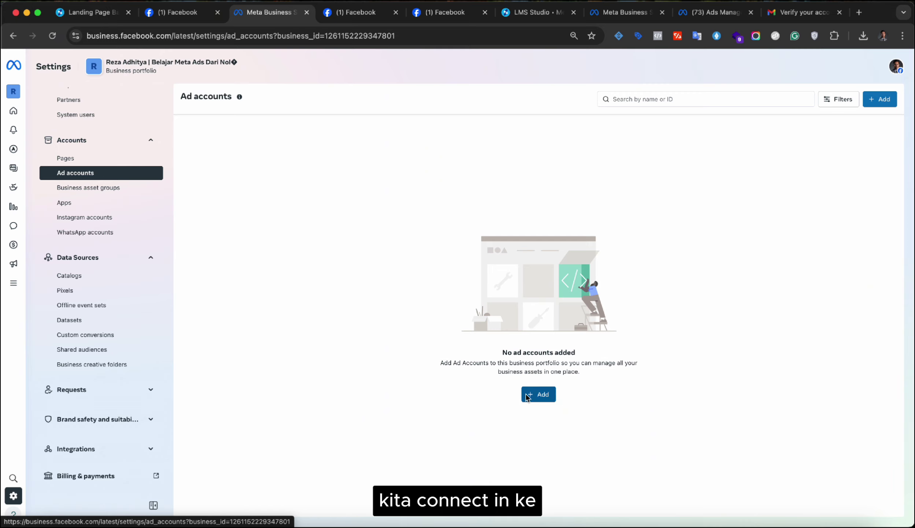
{"action": "scroll", "coordinate": [142, 198], "scroll_direction": "up", "scroll_amount": 2}
{"action": "scroll", "coordinate": [142, 198], "scroll_direction": "up", "scroll_amount": 1}
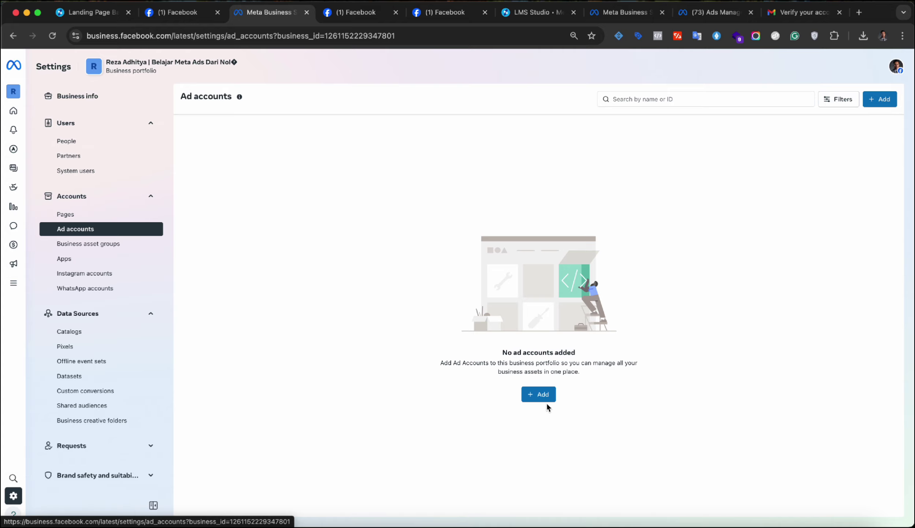
- Choose Add > Create a new ad account, then cancel the details form
{"action": "left_click", "coordinate": [539, 396]}
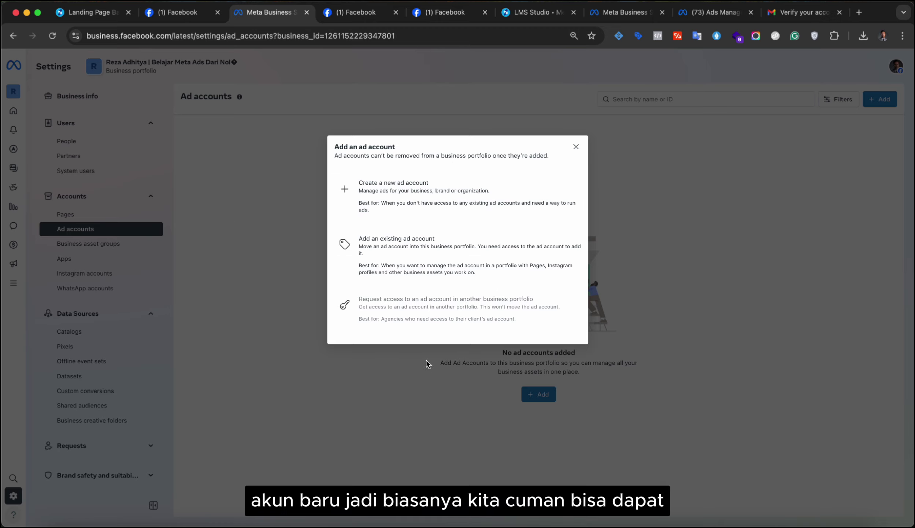
{"action": "mouse_move", "coordinate": [422, 316]}
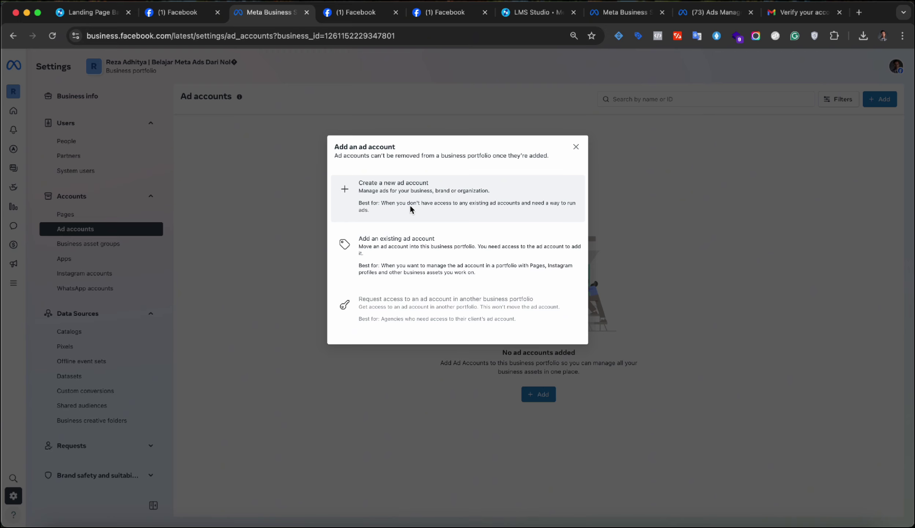
{"action": "left_click", "coordinate": [410, 207]}
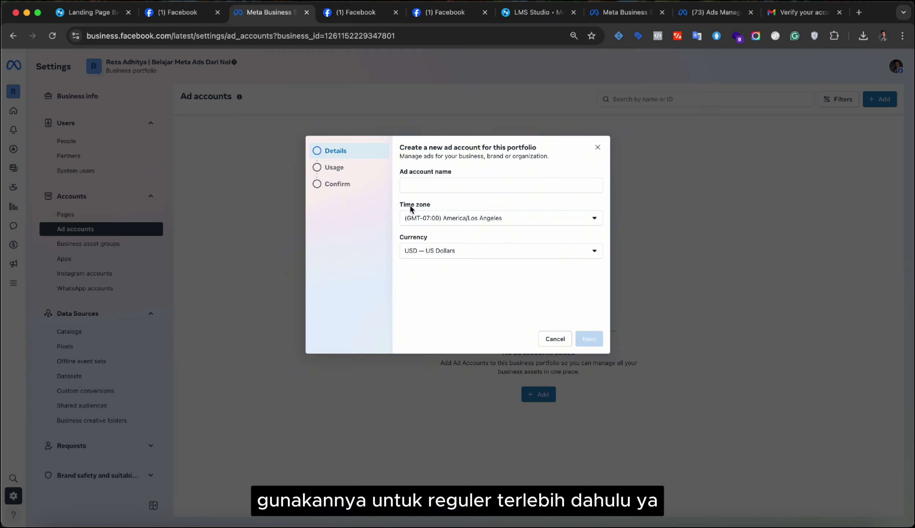
{"action": "left_click", "coordinate": [549, 338]}
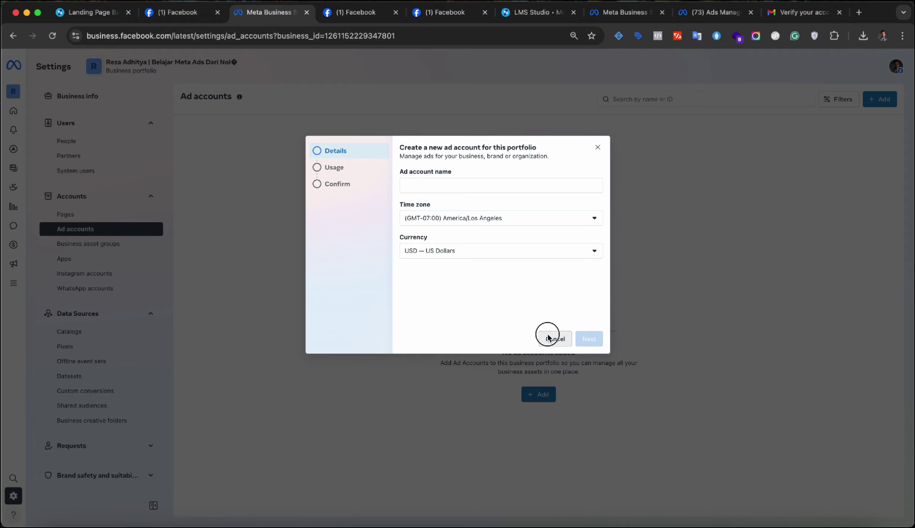
- Start a new ad account again and name it 'Belajar Meta Ads Dari Nol'
{"action": "left_click", "coordinate": [540, 391]}
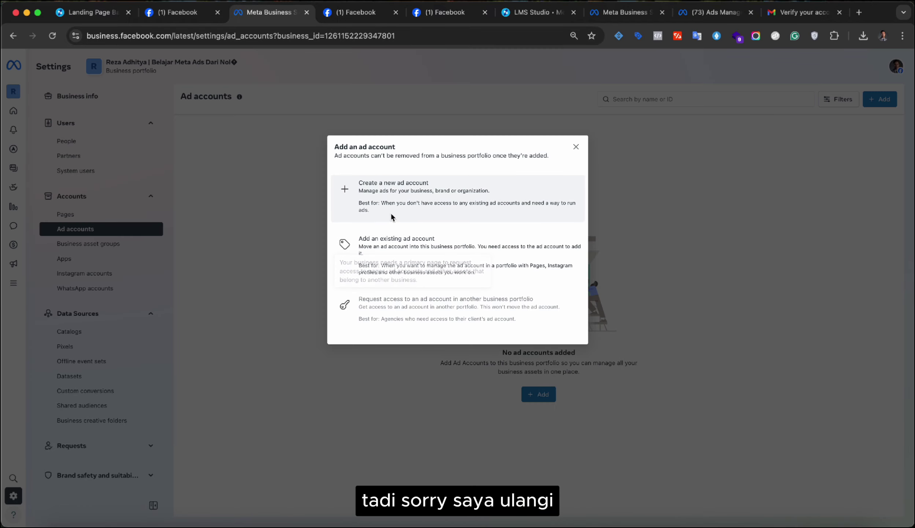
{"action": "left_click", "coordinate": [378, 201]}
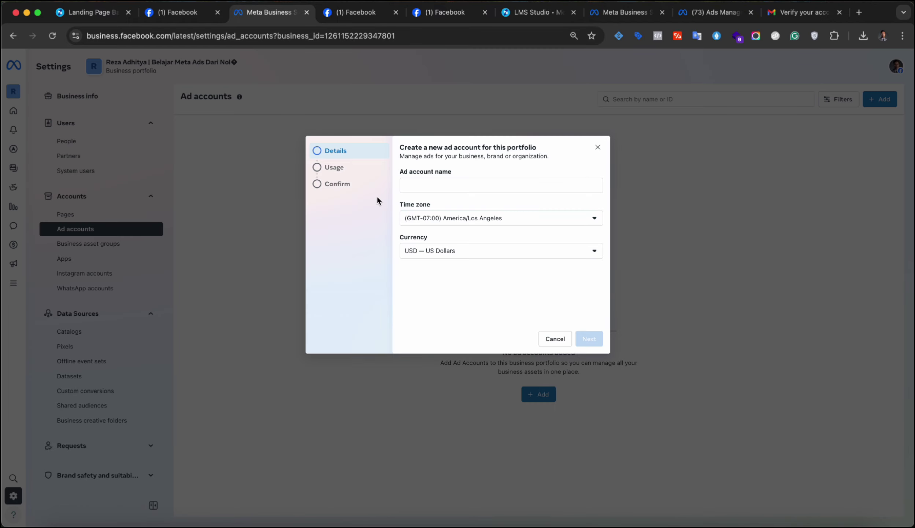
{"action": "left_click", "coordinate": [412, 192]}
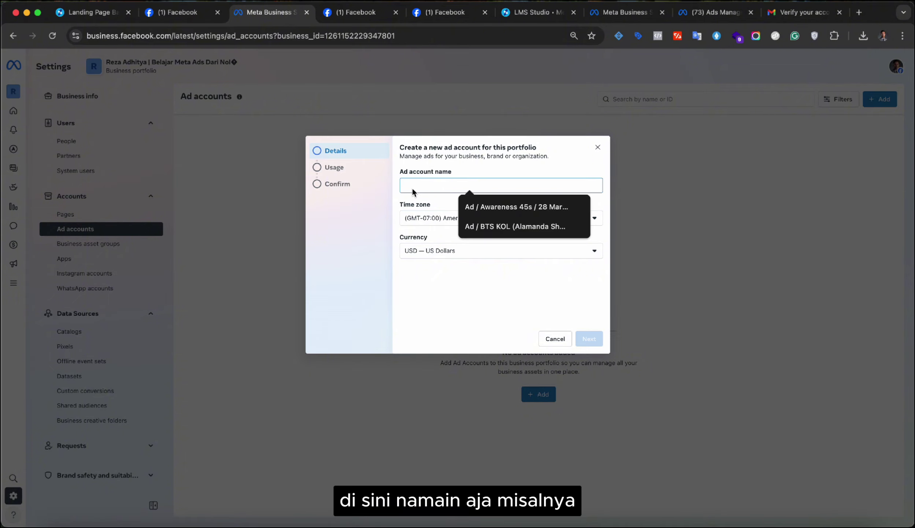
{"action": "type", "text": "Belajar Meta "}
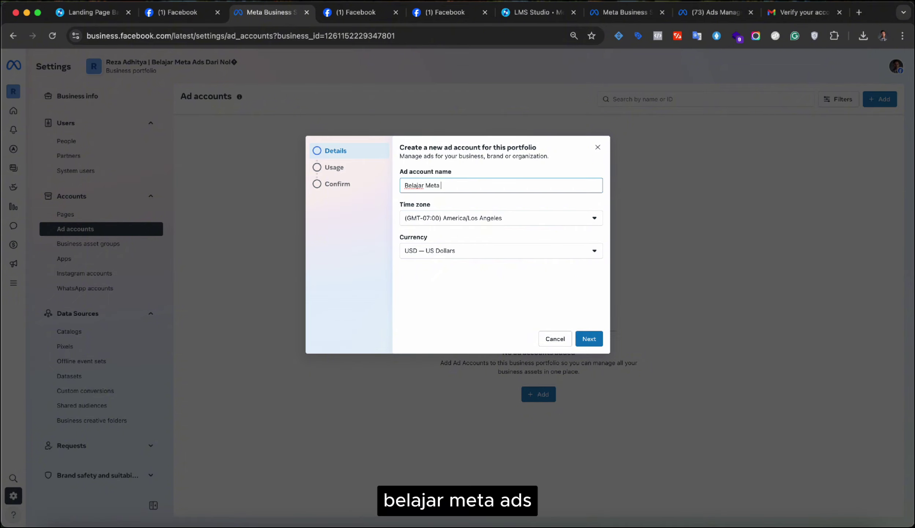
{"action": "type", "text": "Ads"}
{"action": "key", "text": "BackSpace"}
{"action": "key", "text": "BackSpace"}
{"action": "key", "text": "BackSpace"}
{"action": "type", "text": "ADs"}
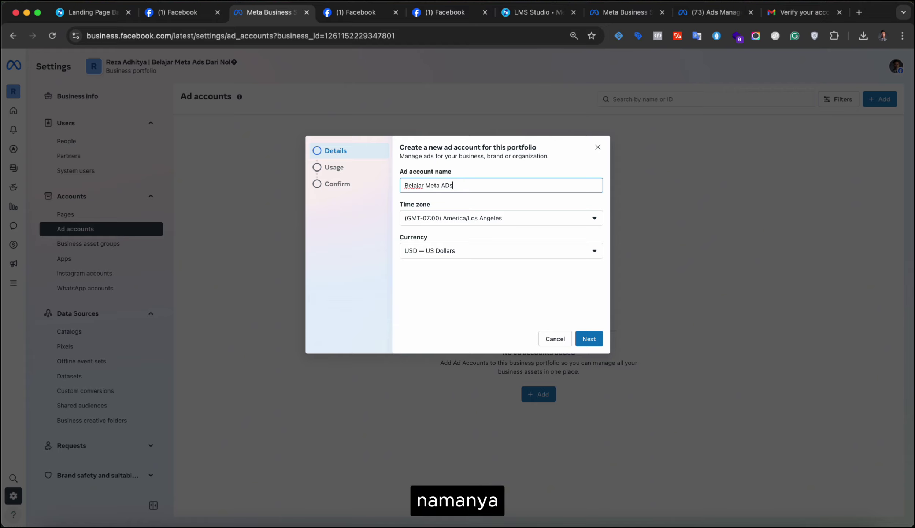
{"action": "key", "text": "BackSpace"}
{"action": "key", "text": "BackSpace"}
{"action": "type", "text": "ds Dar"}
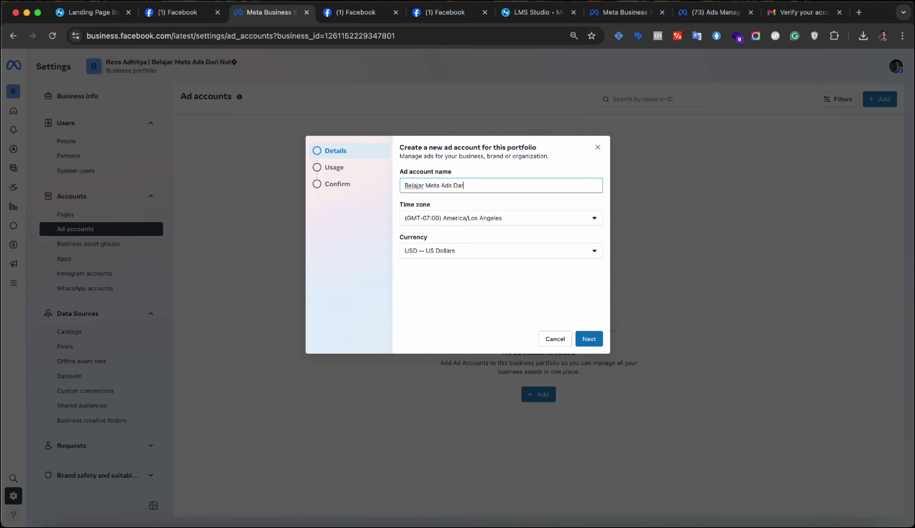
{"action": "type", "text": "i Nol"}
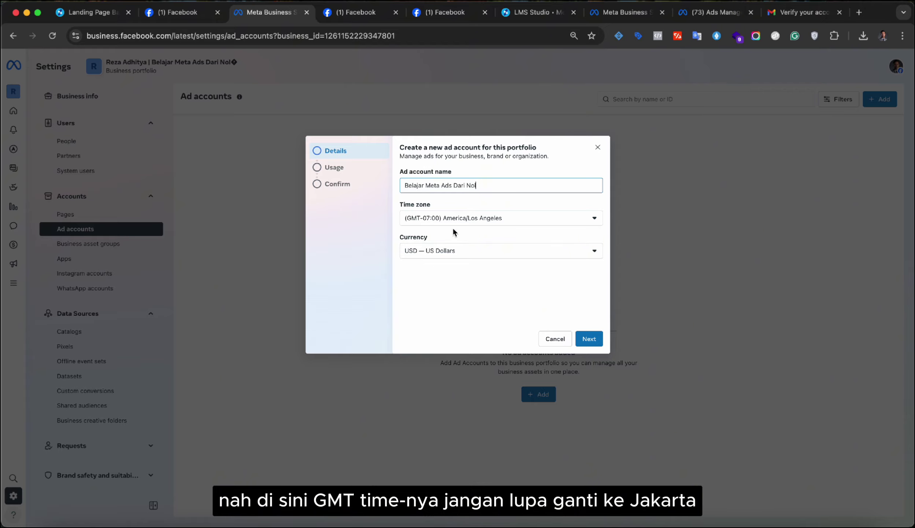
- Set the time zone to (GMT+07:00) Asia/Jakarta and currency to IDR, then continue
{"action": "left_click", "coordinate": [462, 218]}
{"action": "type", "text": "indo"}
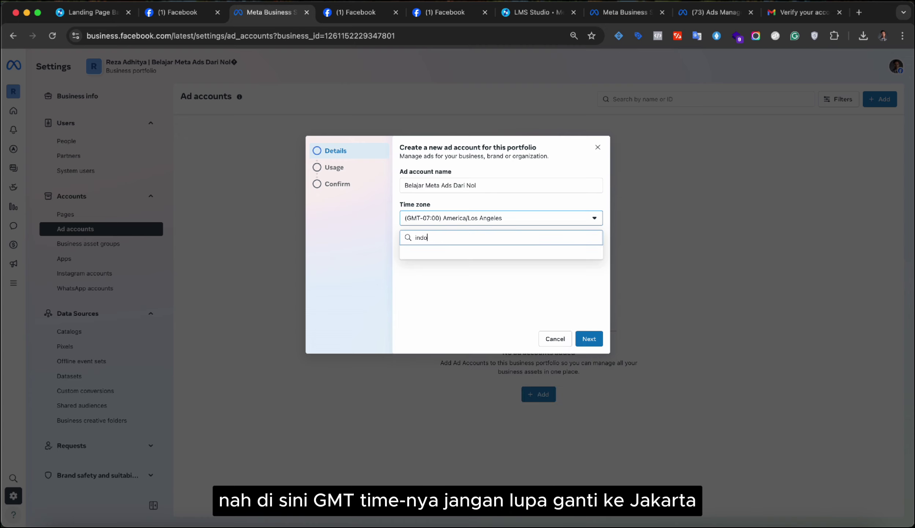
{"action": "key", "text": "super+a"}
{"action": "type", "text": "jakarta"}
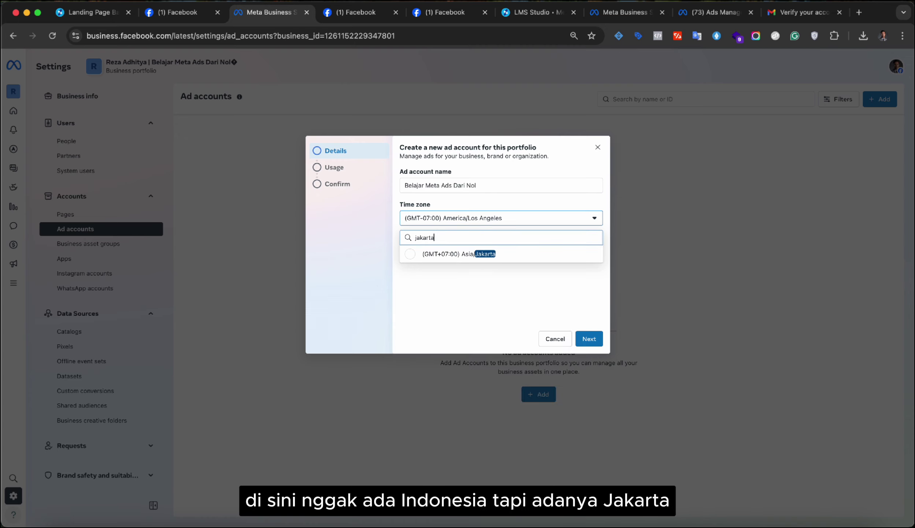
{"action": "left_click", "coordinate": [503, 256]}
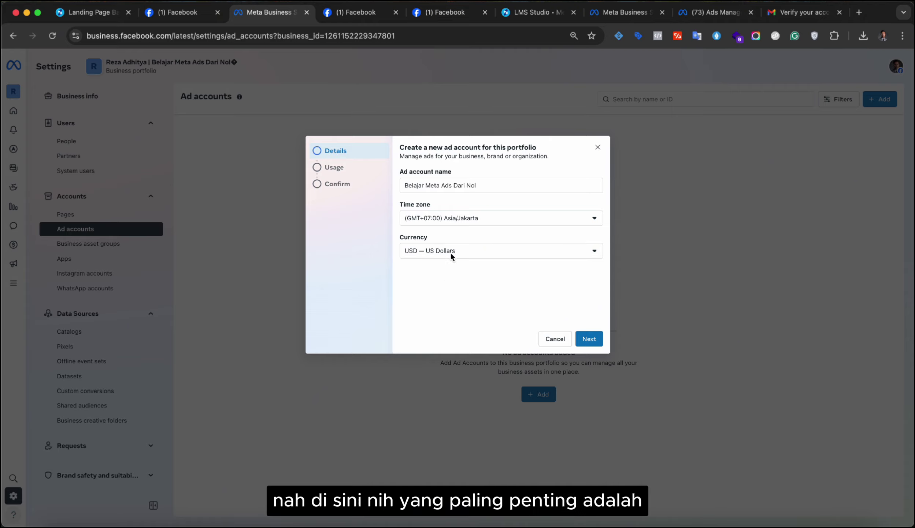
{"action": "left_click", "coordinate": [425, 253]}
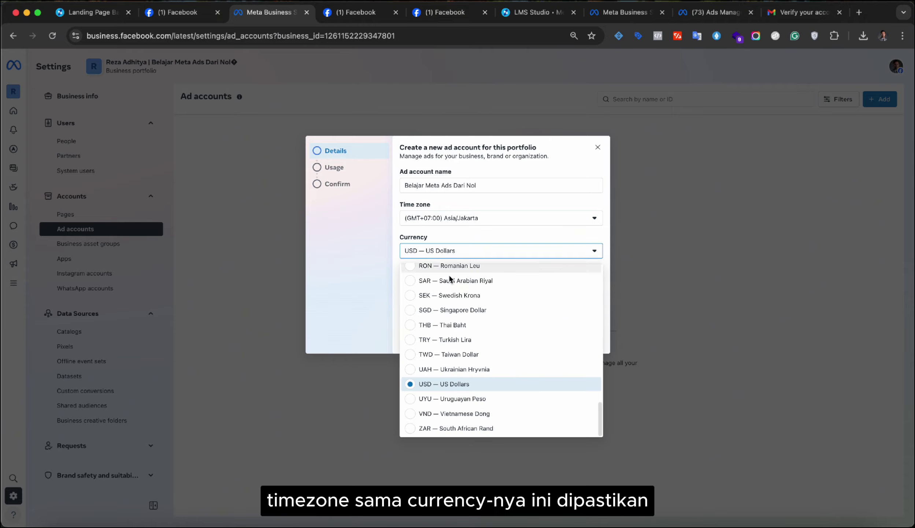
{"action": "scroll", "coordinate": [478, 327], "scroll_direction": "up", "scroll_amount": 10}
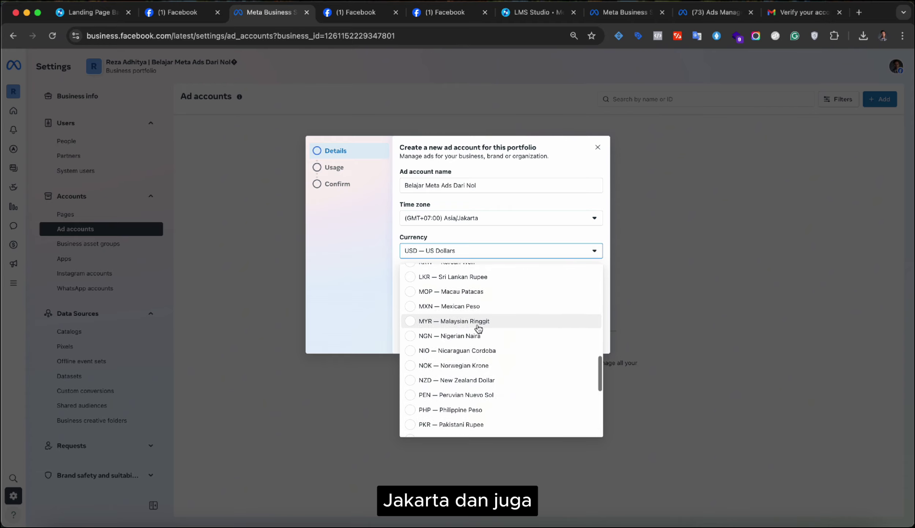
{"action": "scroll", "coordinate": [479, 327], "scroll_direction": "up", "scroll_amount": 1}
{"action": "left_click", "coordinate": [478, 328]}
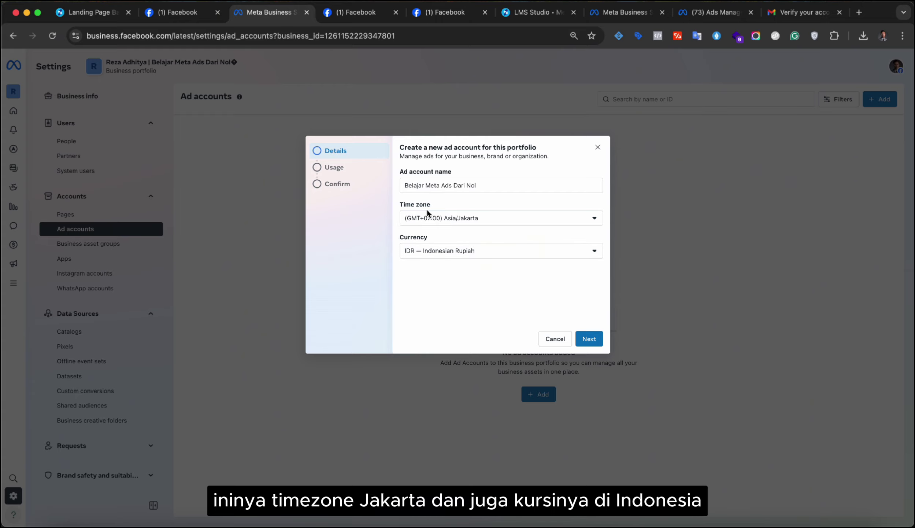
{"action": "left_click", "coordinate": [592, 338]}
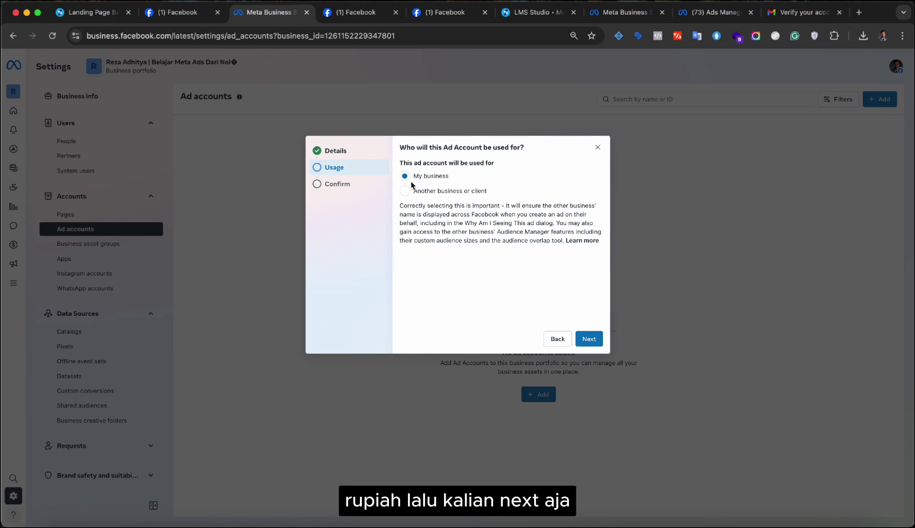
- Mark the account for My business, accept the terms, and create the Belajar Meta Ads Dari Nol ad account
{"action": "left_click", "coordinate": [405, 176]}
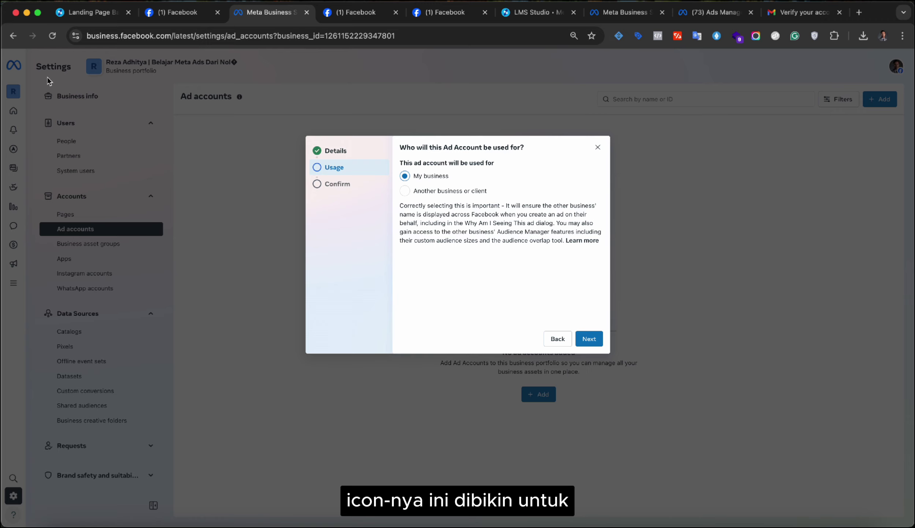
{"action": "left_click", "coordinate": [589, 337]}
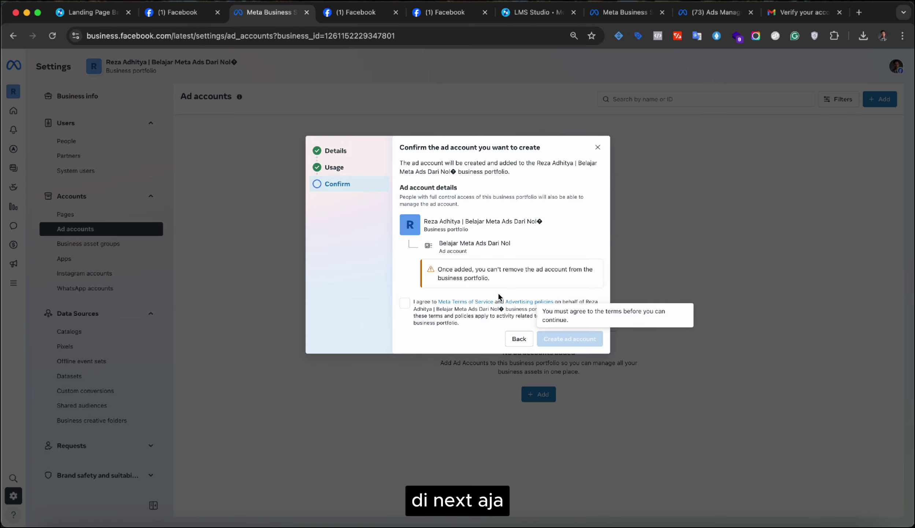
{"action": "left_click", "coordinate": [405, 303]}
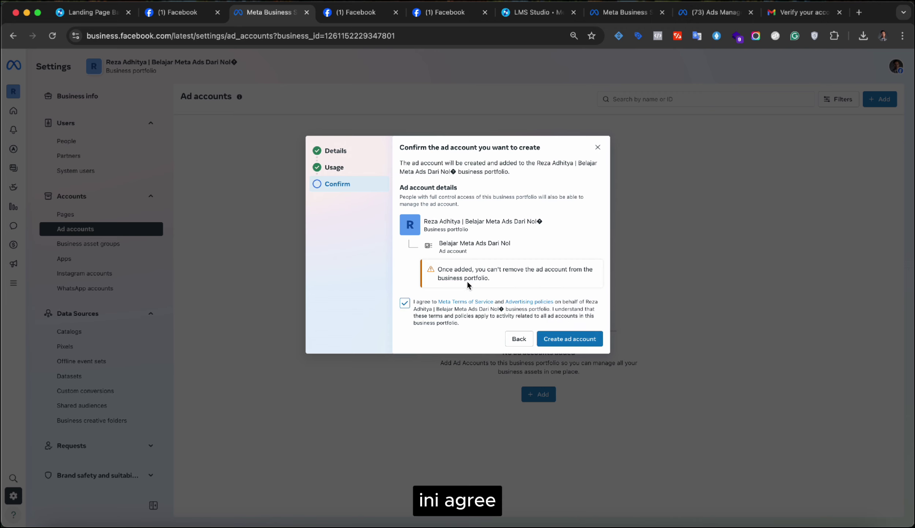
{"action": "scroll", "coordinate": [481, 275], "scroll_direction": "down", "scroll_amount": 1}
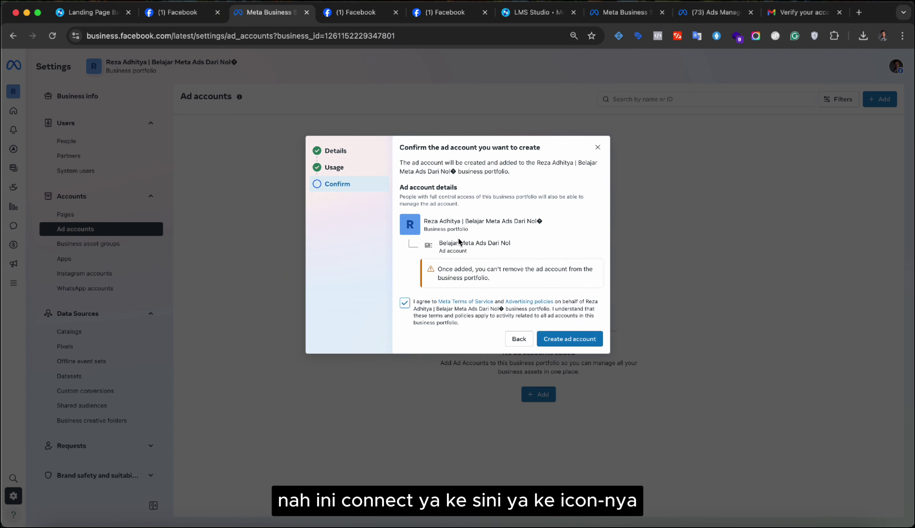
{"action": "left_click", "coordinate": [558, 336]}
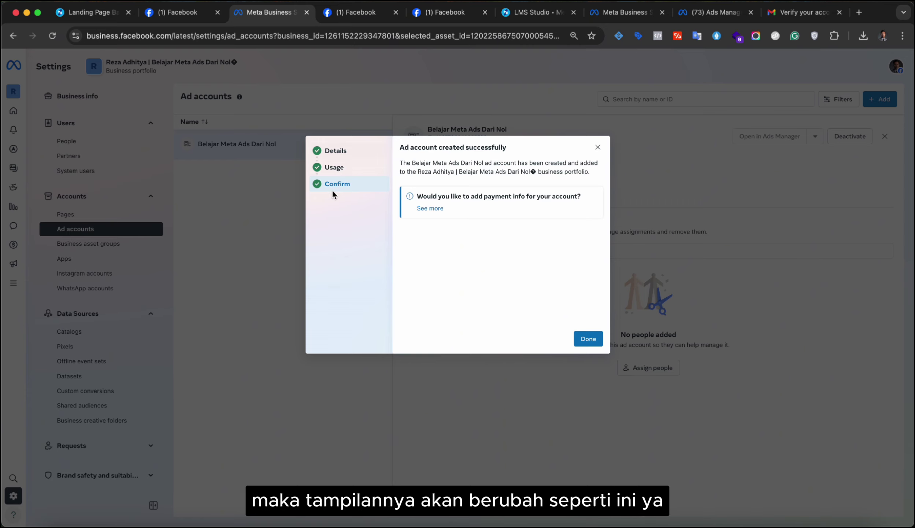
- Assign the portfolio's own user to the new ad account with full control
{"action": "left_click", "coordinate": [583, 342]}
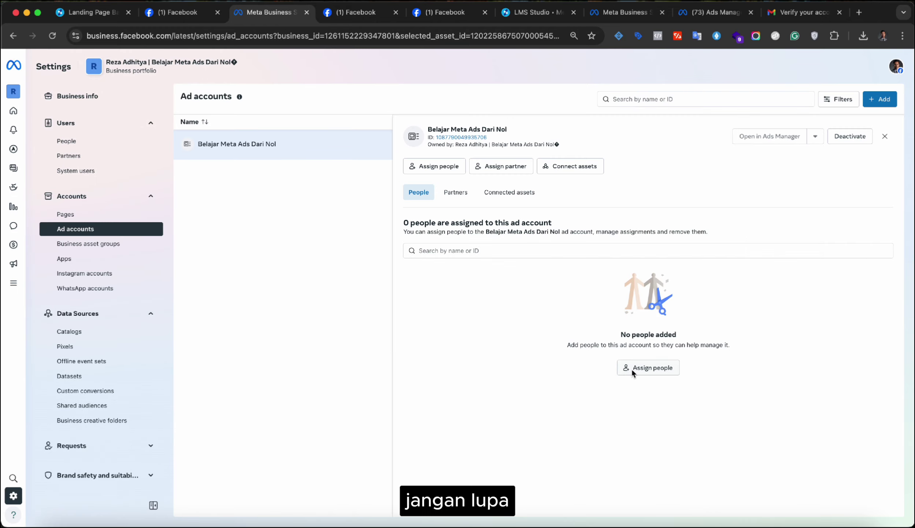
{"action": "left_click", "coordinate": [641, 368]}
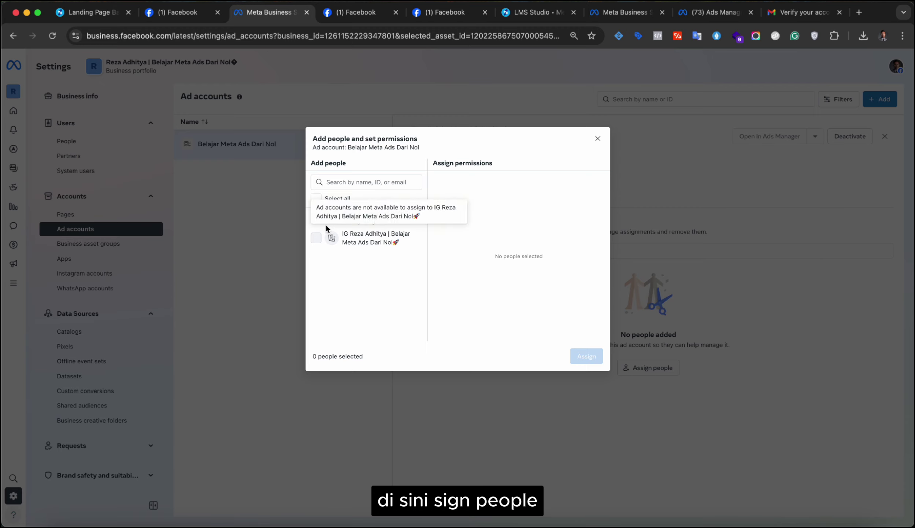
{"action": "left_click", "coordinate": [317, 220]}
{"action": "left_click", "coordinate": [441, 304]}
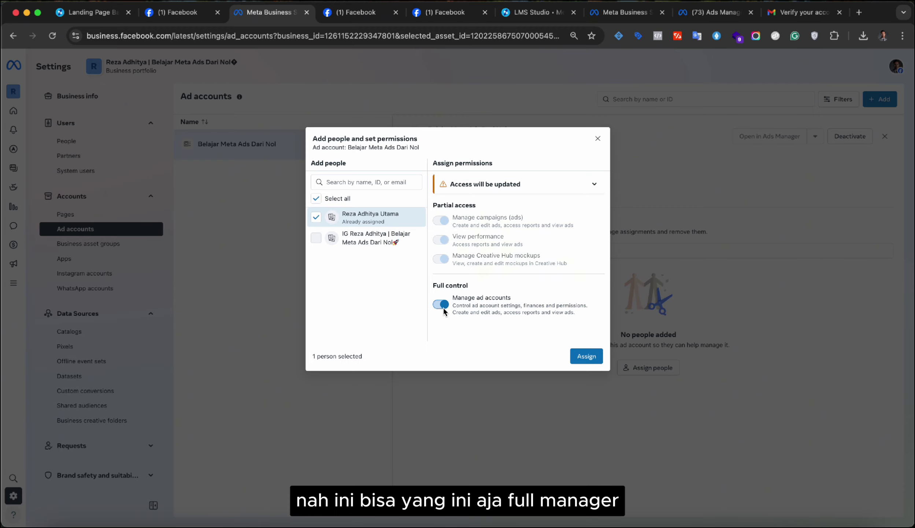
{"action": "left_click", "coordinate": [587, 356]}
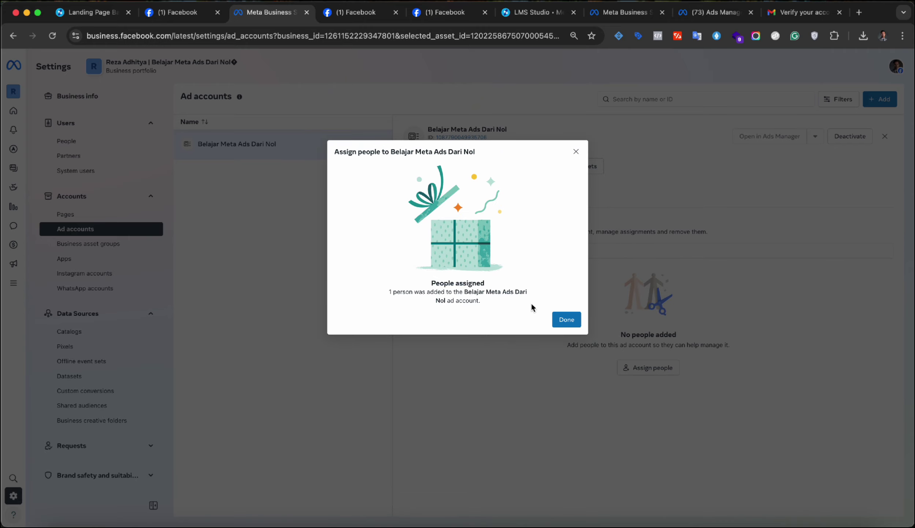
{"action": "key", "text": "Return"}
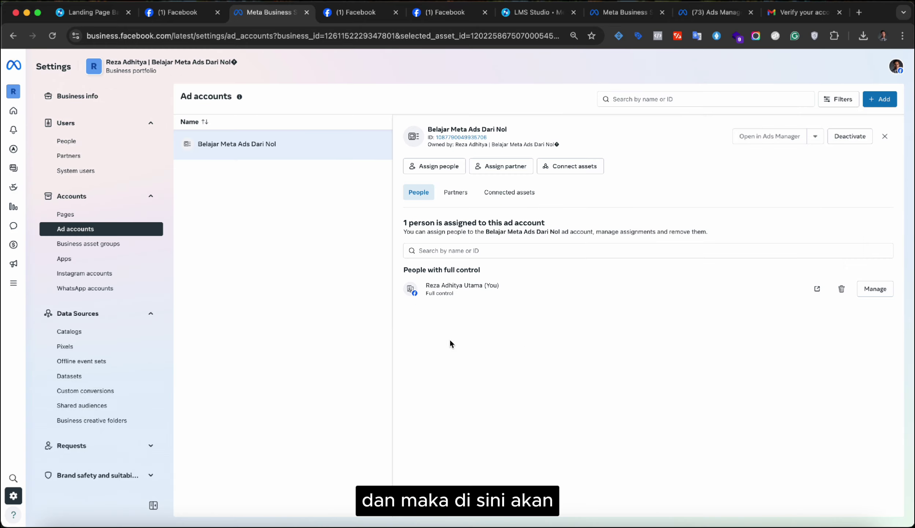
- Review the person's access settings without changes and check the Partners tab
{"action": "left_click", "coordinate": [875, 289]}
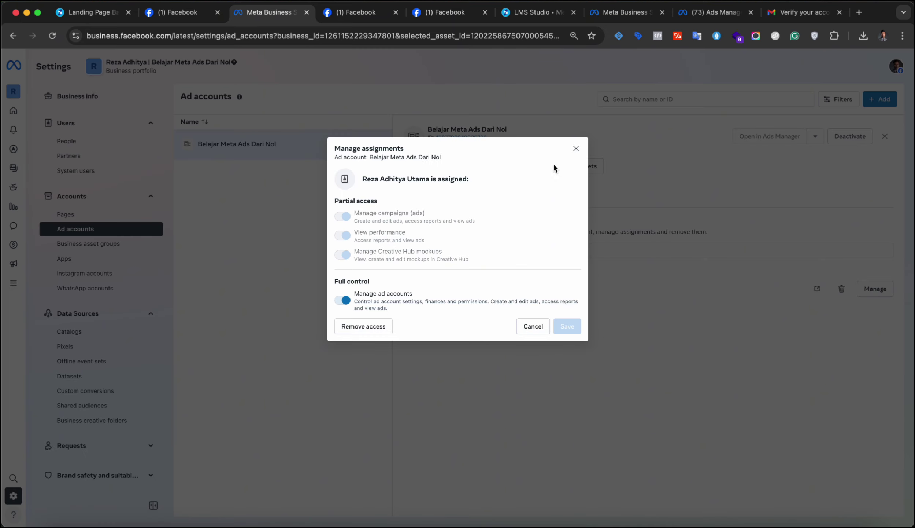
{"action": "left_click", "coordinate": [576, 149]}
{"action": "left_click", "coordinate": [444, 193]}
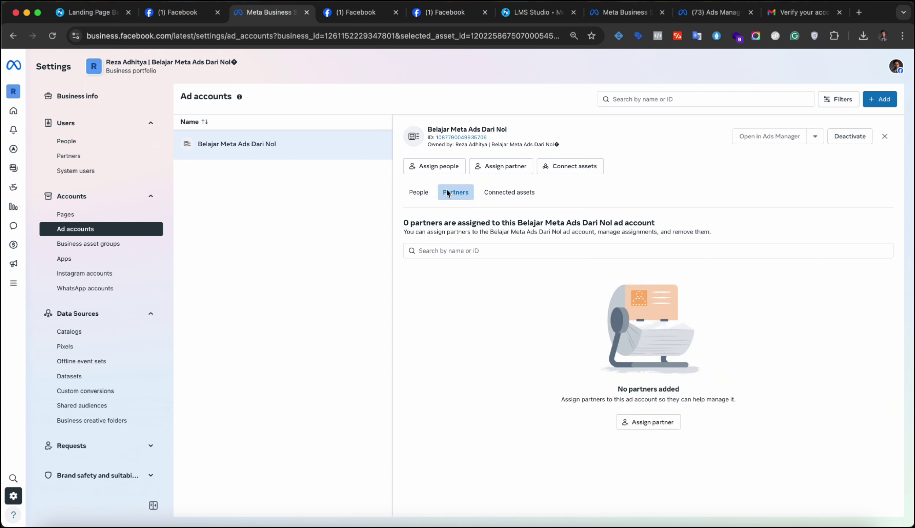
- Browse the portfolio's People, Pages, Ad accounts, Instagram accounts and finally WhatsApp accounts
{"action": "left_click", "coordinate": [268, 146]}
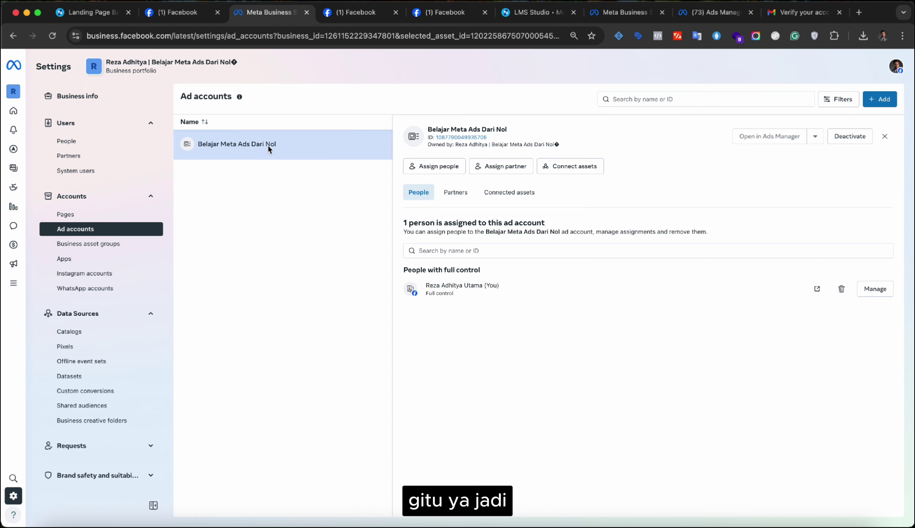
{"action": "left_click", "coordinate": [87, 145]}
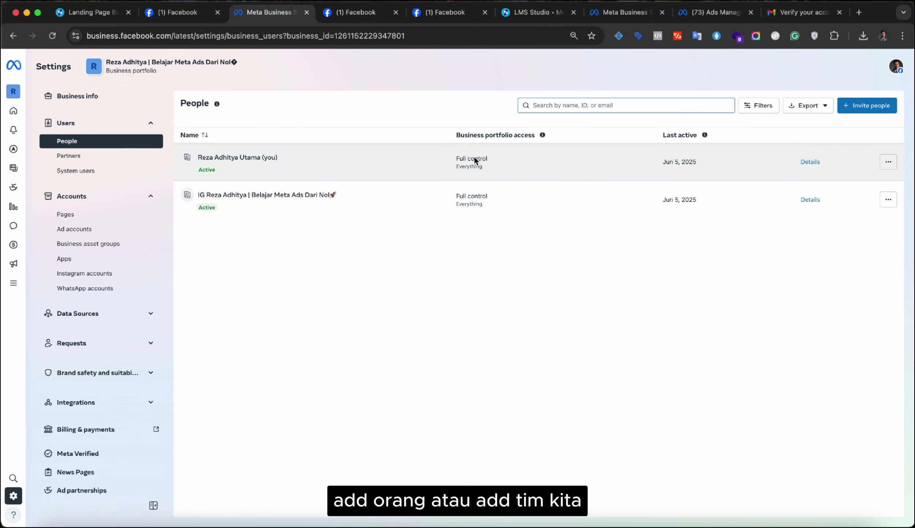
{"action": "left_click", "coordinate": [119, 217]}
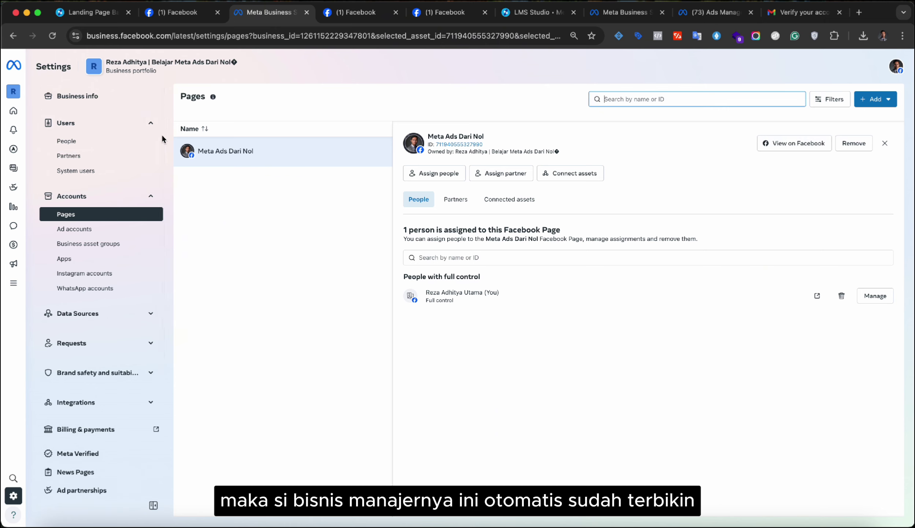
{"action": "left_click", "coordinate": [77, 234]}
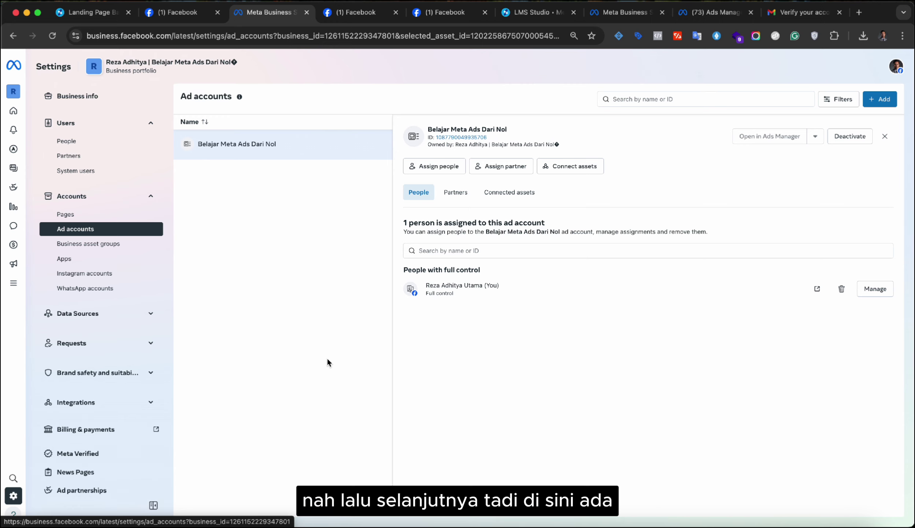
{"action": "left_click", "coordinate": [85, 276]}
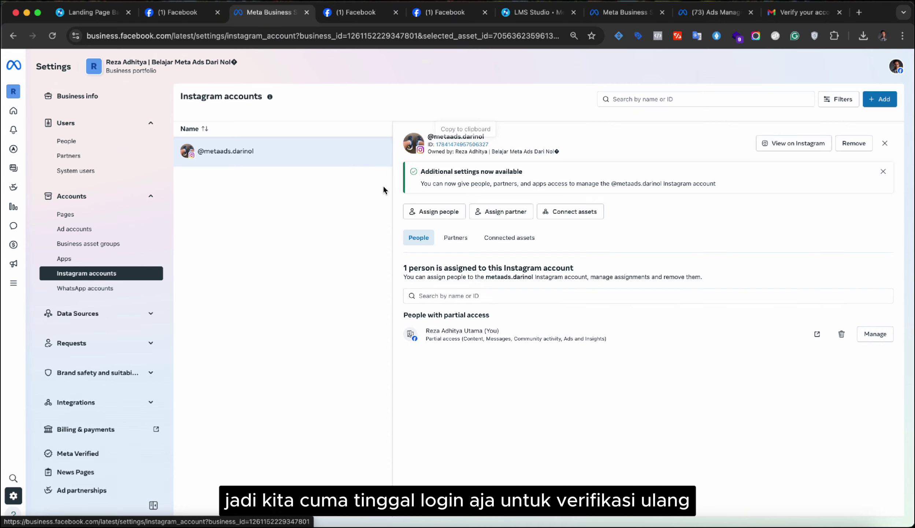
{"action": "left_click", "coordinate": [87, 293]}
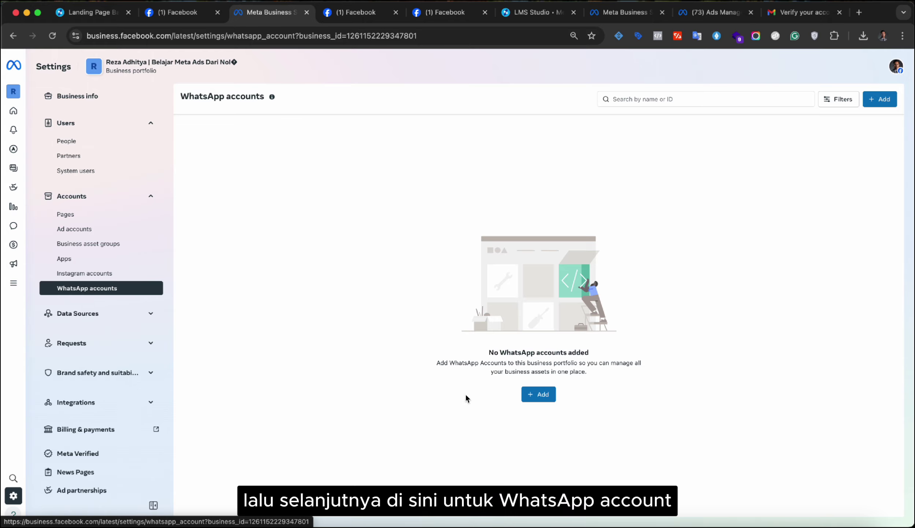
- Start a new WhatsApp Business account with category Education and submit the details
{"action": "left_click", "coordinate": [536, 394]}
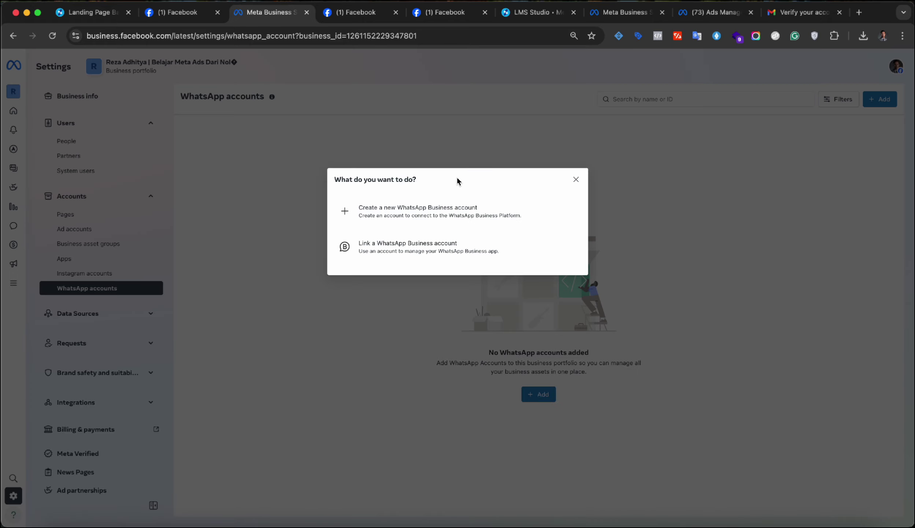
{"action": "left_click", "coordinate": [451, 216]}
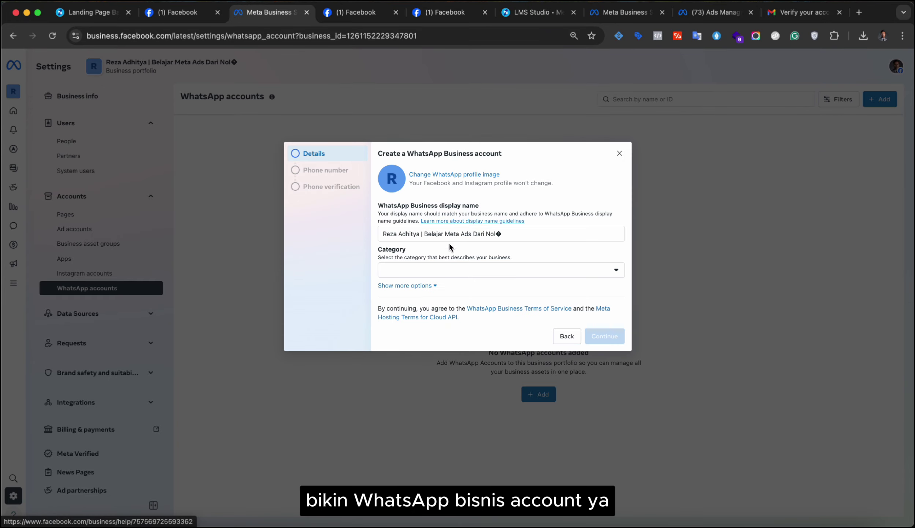
{"action": "left_click", "coordinate": [451, 270]}
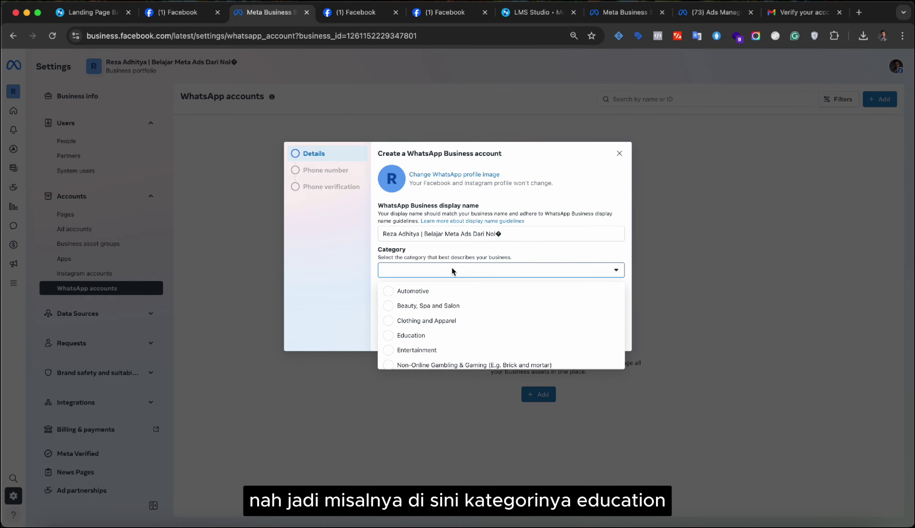
{"action": "scroll", "coordinate": [468, 326], "scroll_direction": "down", "scroll_amount": 1}
{"action": "left_click", "coordinate": [468, 325]}
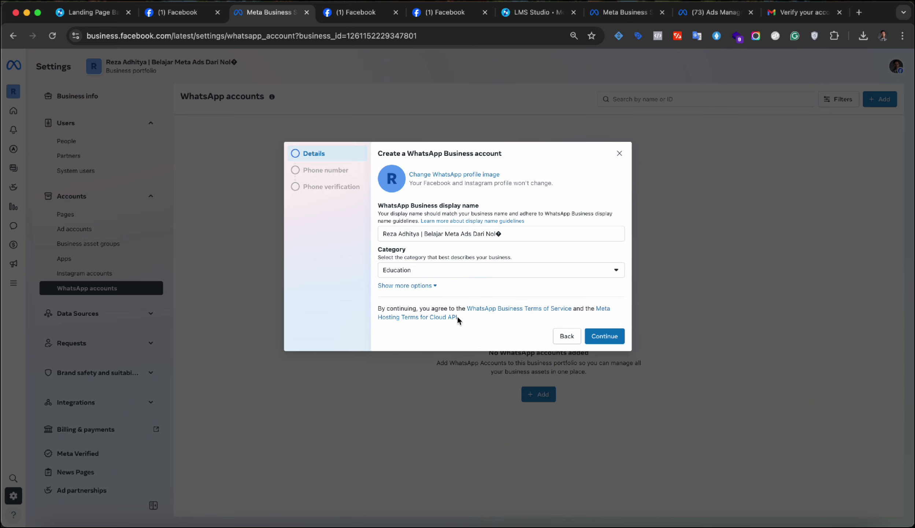
{"action": "left_click", "coordinate": [604, 336]}
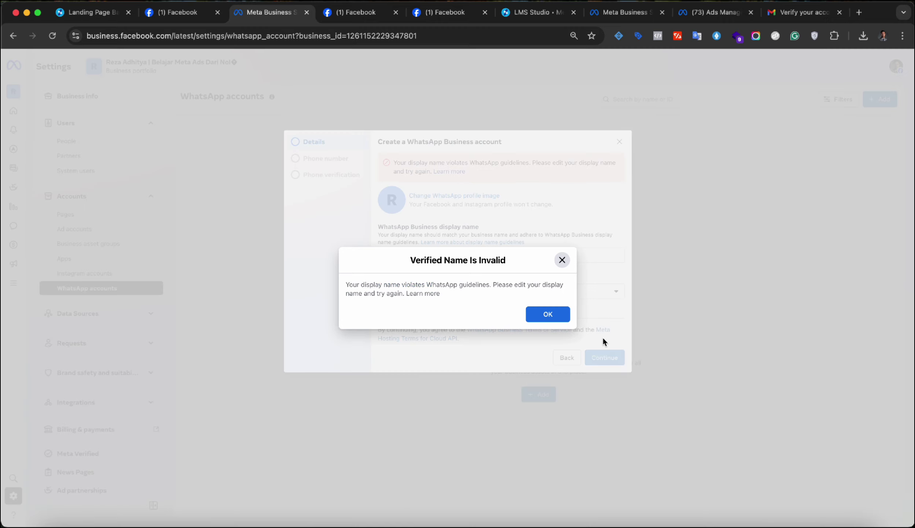
- Set a new profile picture, remove the invalid trailing character from the display name, and resubmit
{"action": "left_click", "coordinate": [549, 315]}
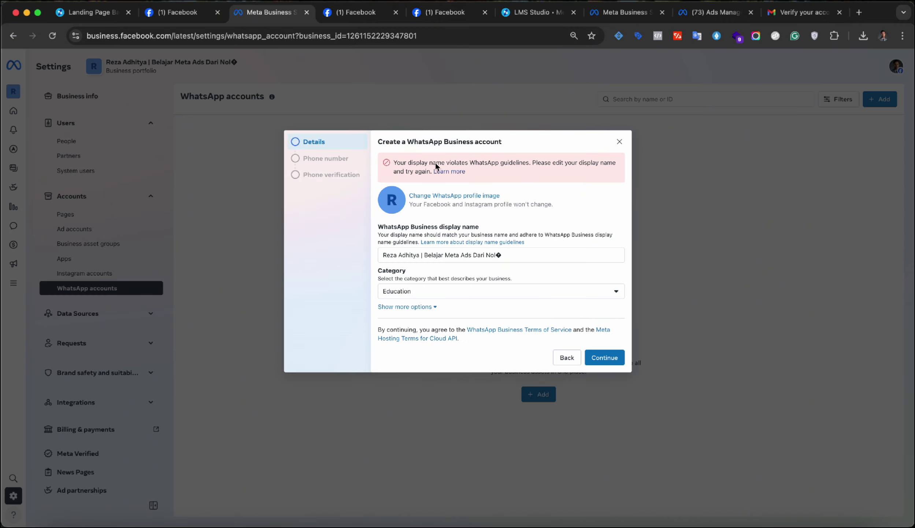
{"action": "left_click", "coordinate": [465, 195]}
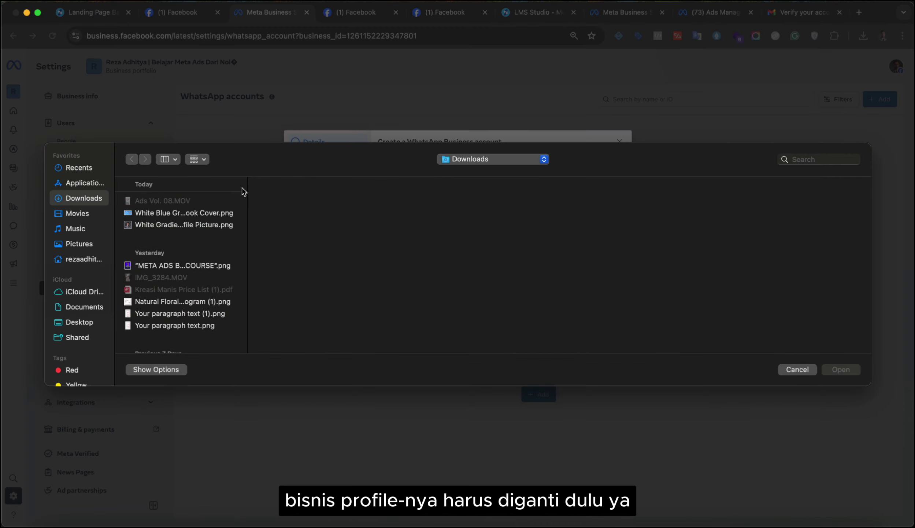
{"action": "left_click", "coordinate": [180, 224]}
{"action": "left_click", "coordinate": [831, 367]}
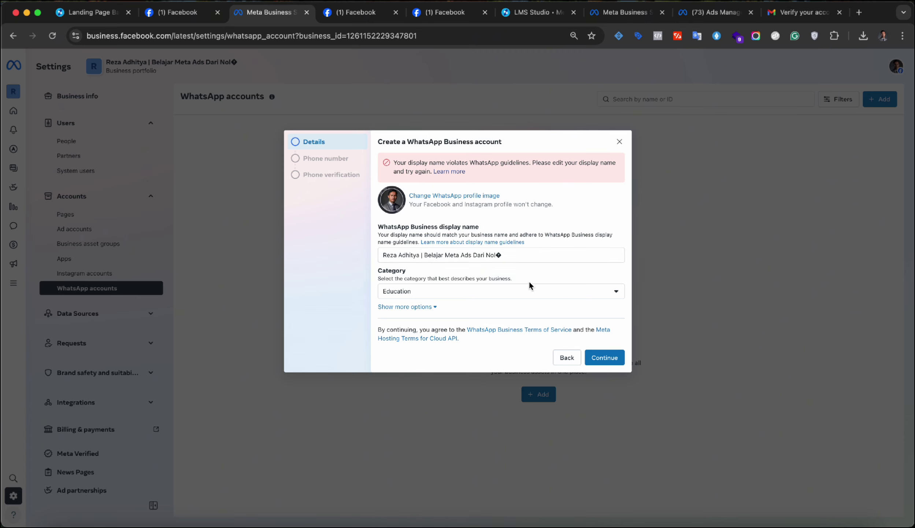
{"action": "left_click", "coordinate": [508, 253]}
{"action": "key", "text": "BackSpace"}
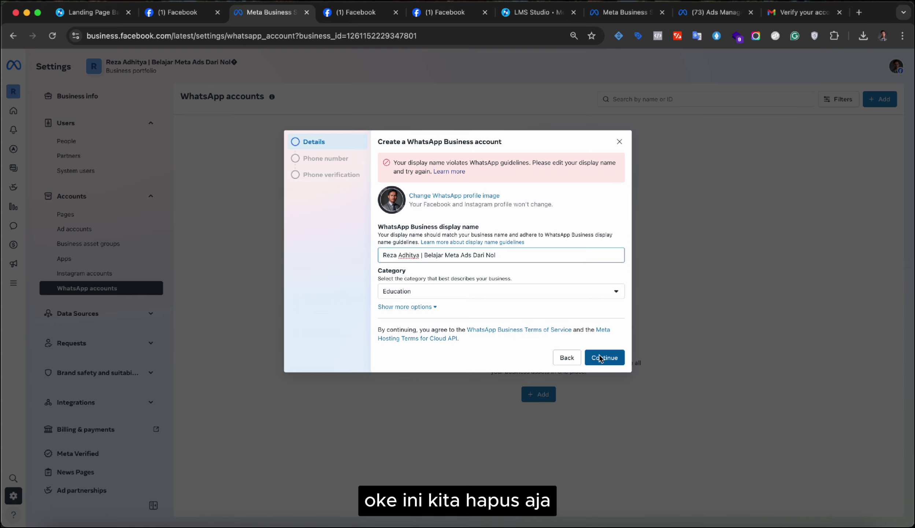
{"action": "left_click", "coordinate": [599, 358]}
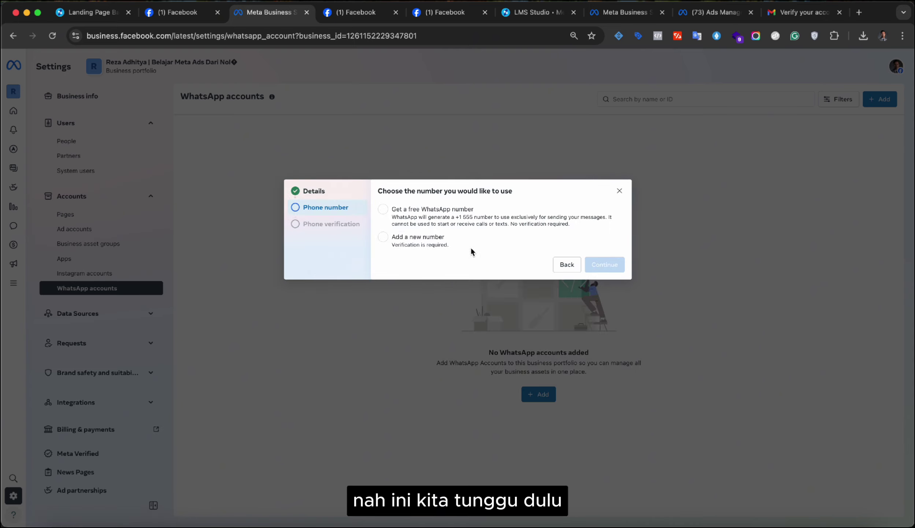
- Add a new phone number with Indonesia's +62 country code and enter the number
{"action": "left_click", "coordinate": [430, 239]}
{"action": "left_click", "coordinate": [430, 214]}
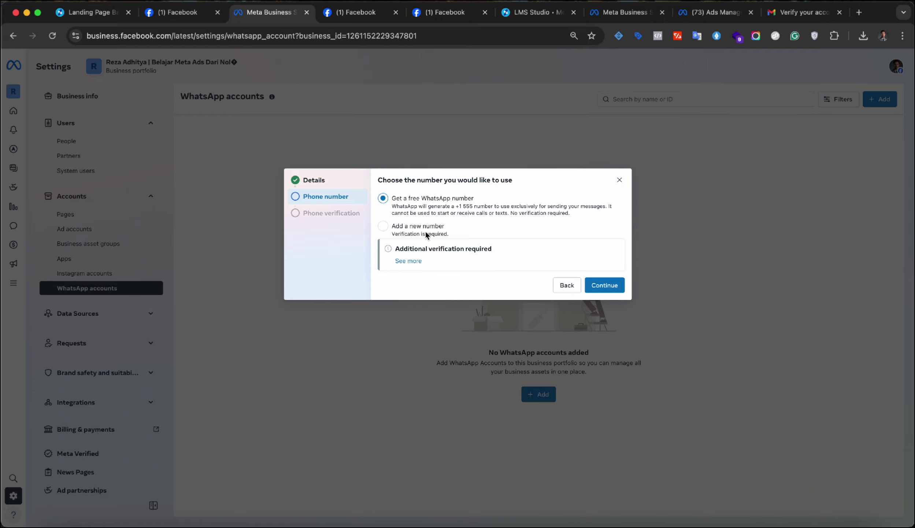
{"action": "left_click", "coordinate": [426, 227]}
{"action": "left_click", "coordinate": [431, 258]}
{"action": "type", "text": "i"}
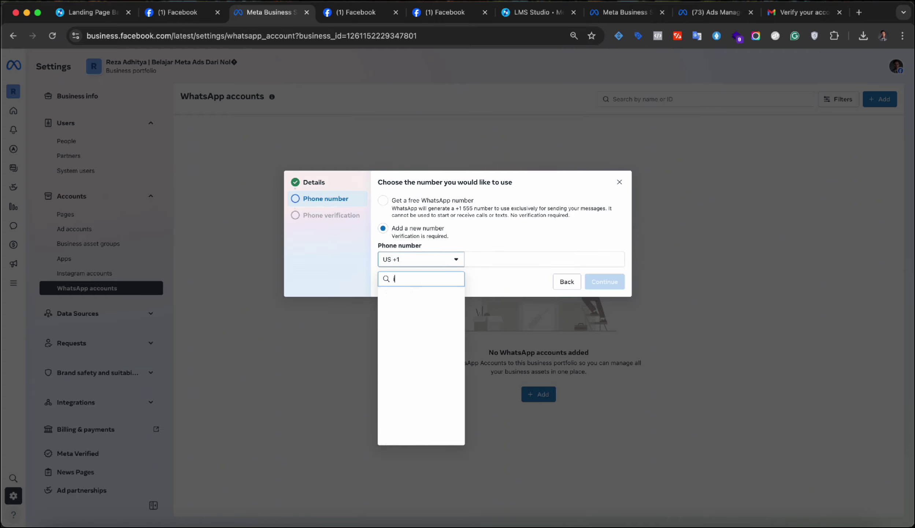
{"action": "type", "text": "ndo"}
{"action": "left_click", "coordinate": [421, 295]}
{"action": "left_click", "coordinate": [478, 263]}
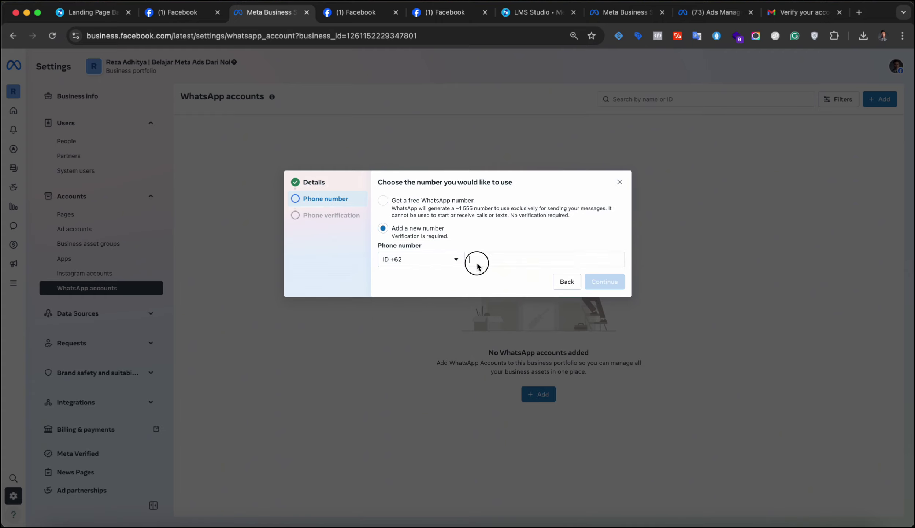
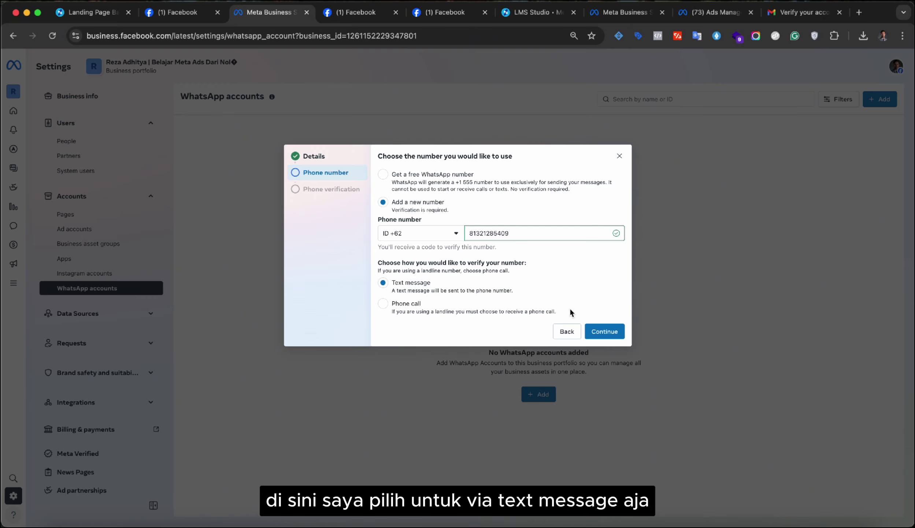
- Submit for text-message verification and dismiss the number-already-in-use error
{"action": "left_click", "coordinate": [605, 327]}
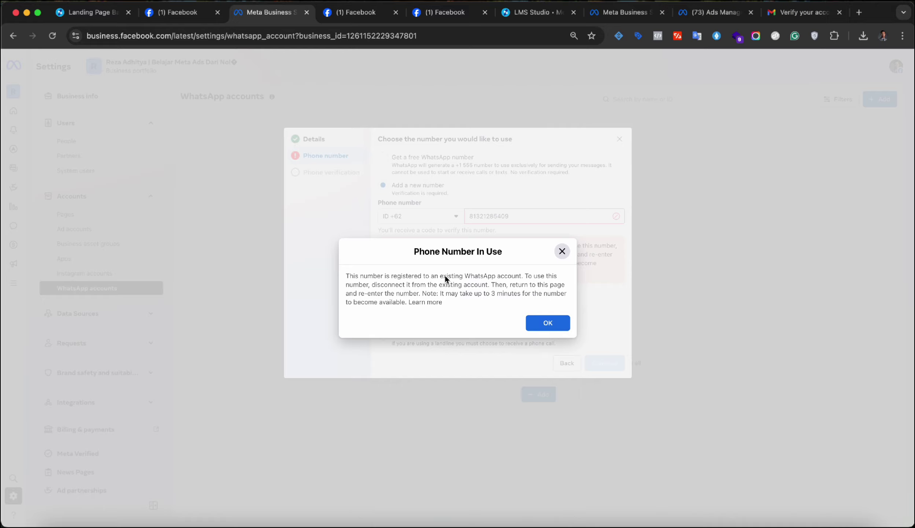
{"action": "left_click_drag", "start_coordinate": [440, 276], "coordinate": [543, 292]}
{"action": "left_click", "coordinate": [547, 324]}
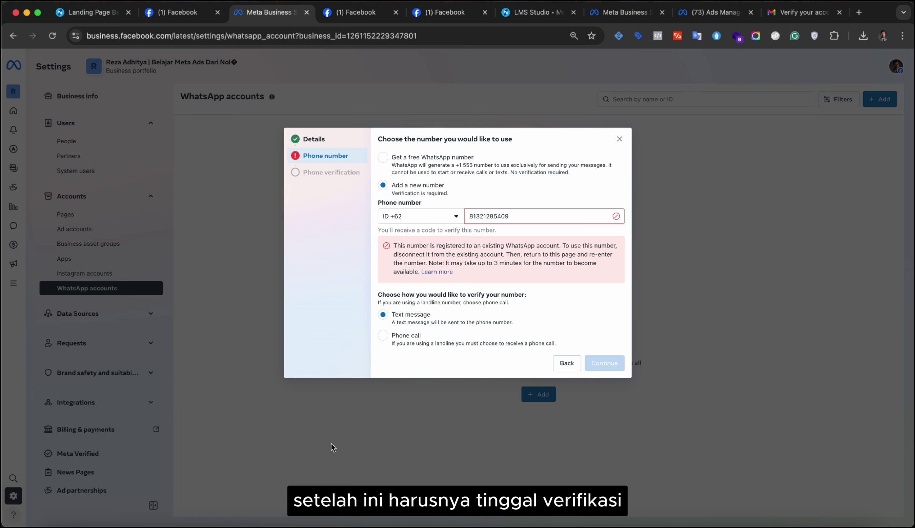
- Abandon the WhatsApp setup and open Catalogs under Data Sources
{"action": "left_click", "coordinate": [566, 365]}
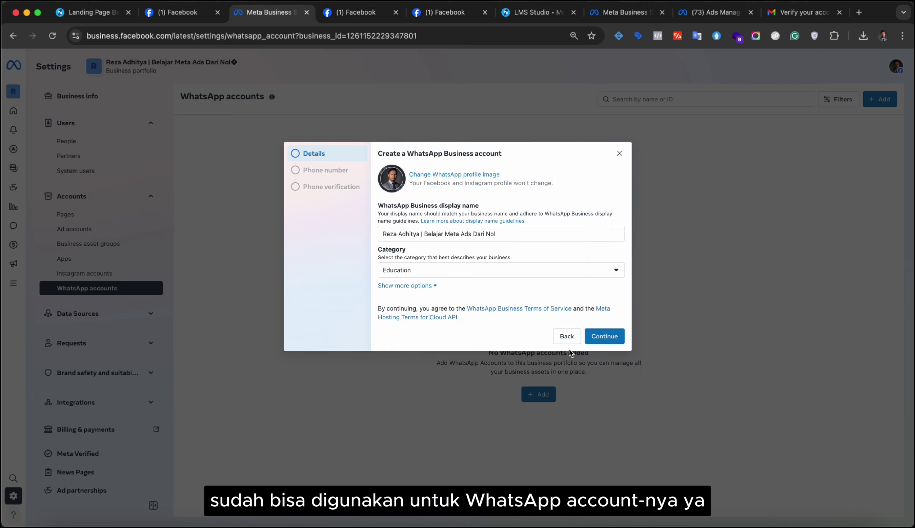
{"action": "left_click", "coordinate": [568, 338]}
{"action": "left_click", "coordinate": [86, 315]}
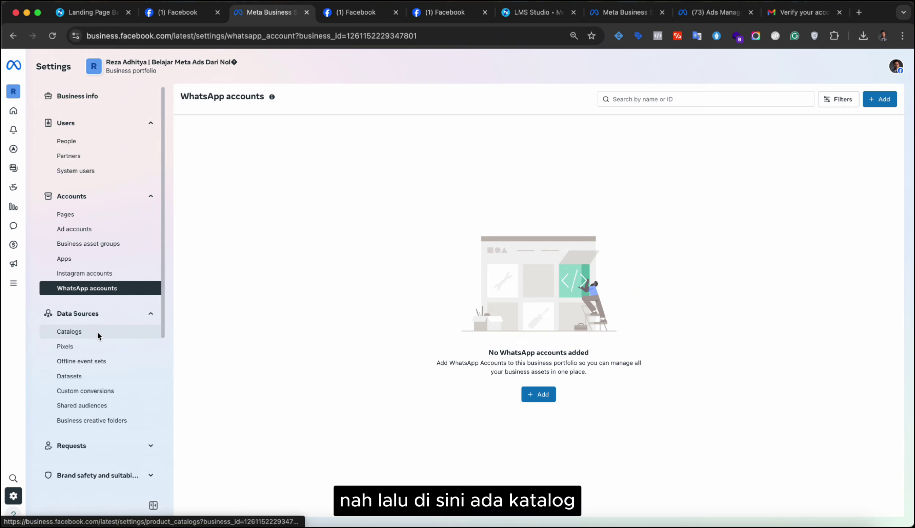
{"action": "left_click", "coordinate": [97, 333]}
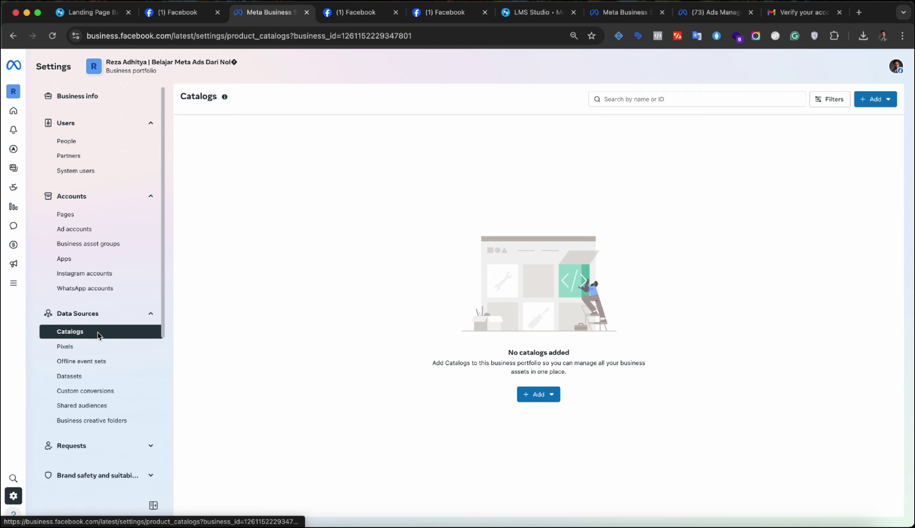
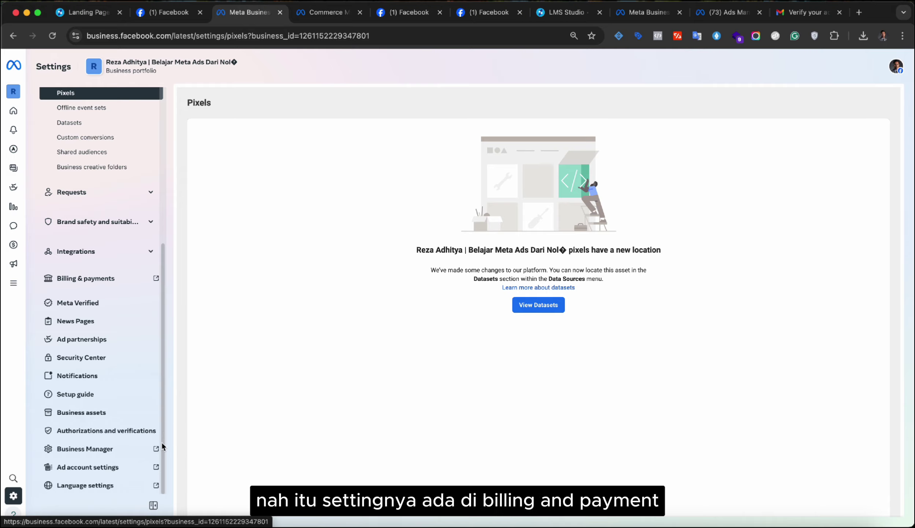
- Open Billing & payments to see the ad account's Accounts page with no payment method
{"action": "left_click", "coordinate": [150, 278]}
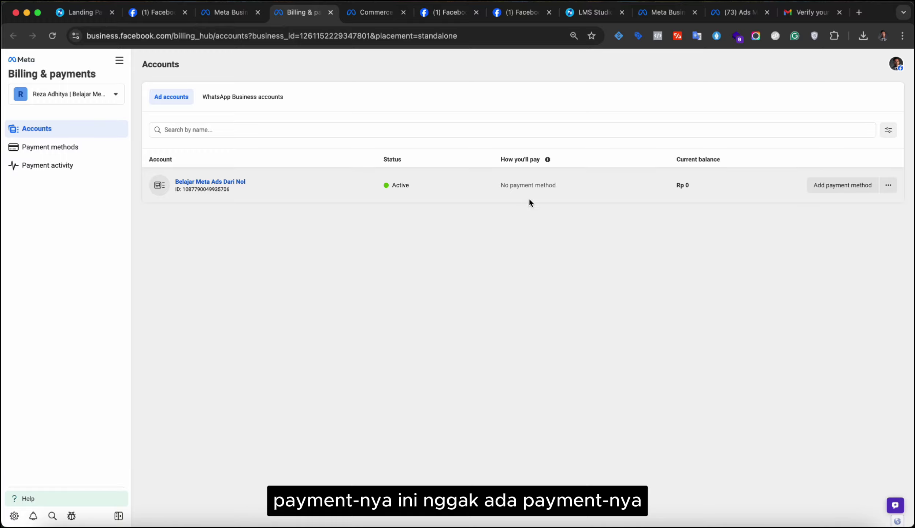
- Start adding a payment method, keeping Indonesia, Indonesian Rupiah and Jakarta (GMT+07:00)
{"action": "left_click", "coordinate": [832, 185]}
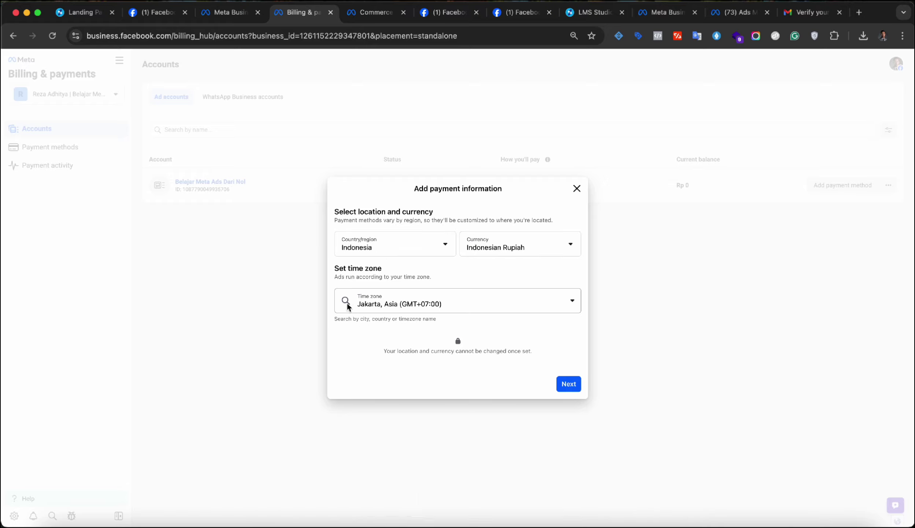
{"action": "left_click", "coordinate": [569, 384]}
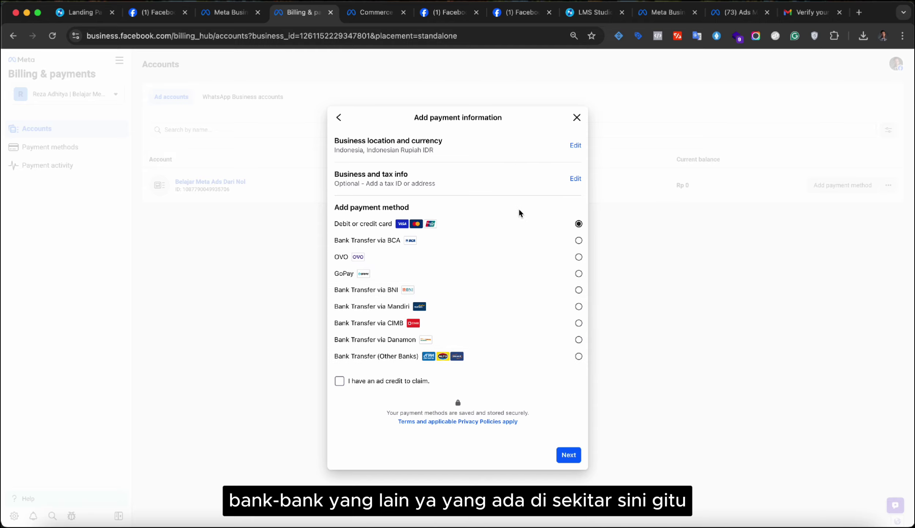
- Review the location and skip the optional tax ID, continuing with debit or credit card
{"action": "left_click", "coordinate": [576, 146]}
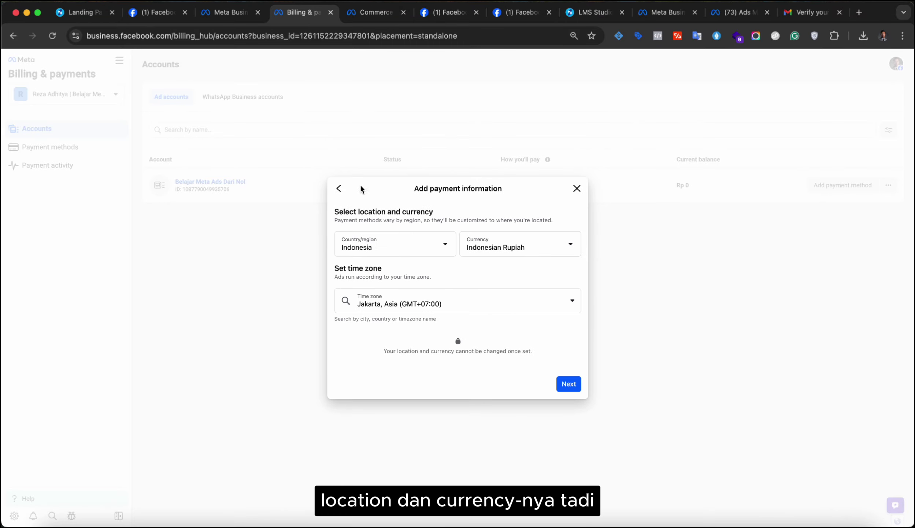
{"action": "left_click", "coordinate": [340, 188]}
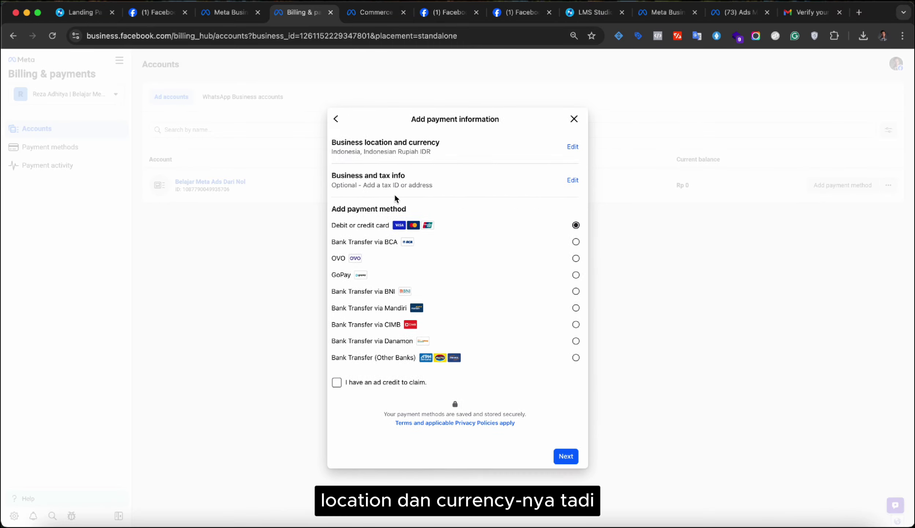
{"action": "left_click", "coordinate": [575, 179]}
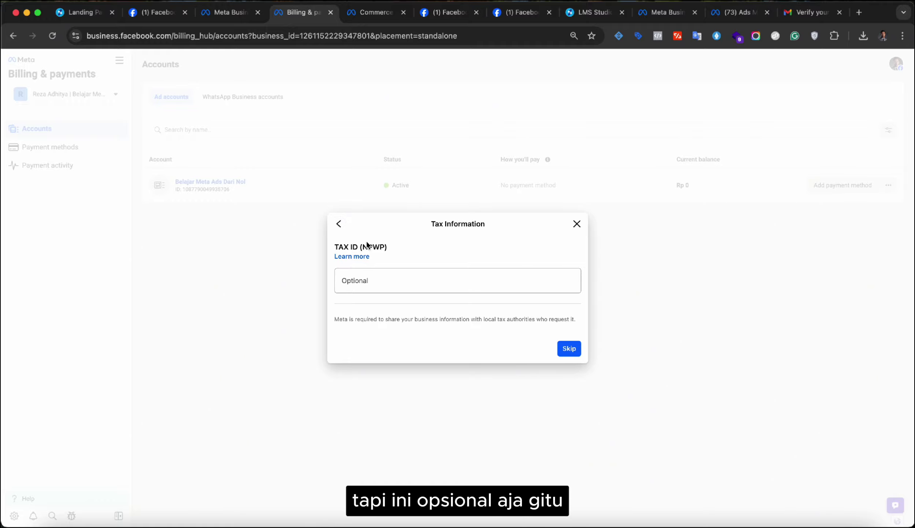
{"action": "left_click", "coordinate": [340, 225]}
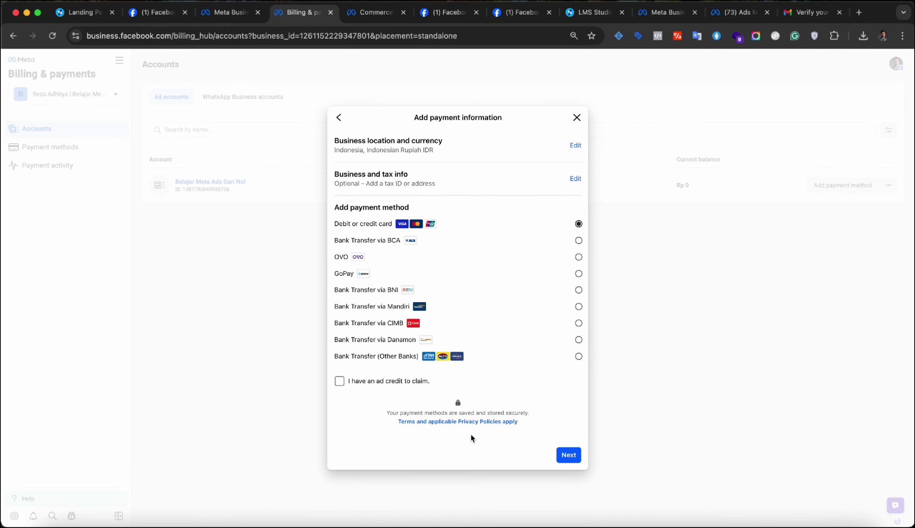
{"action": "left_click", "coordinate": [565, 455]}
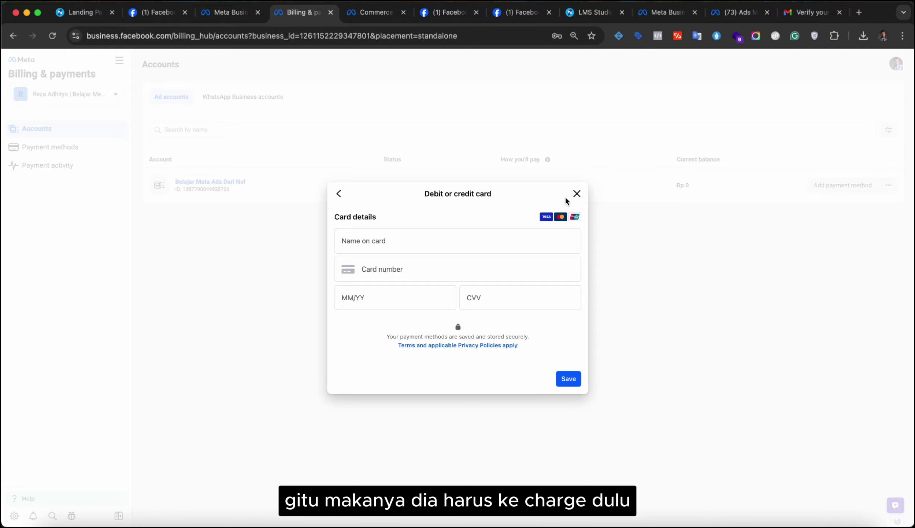
- Close the card form, visit Payment methods and dismiss the Assign finance editor prompt
{"action": "left_click", "coordinate": [576, 194]}
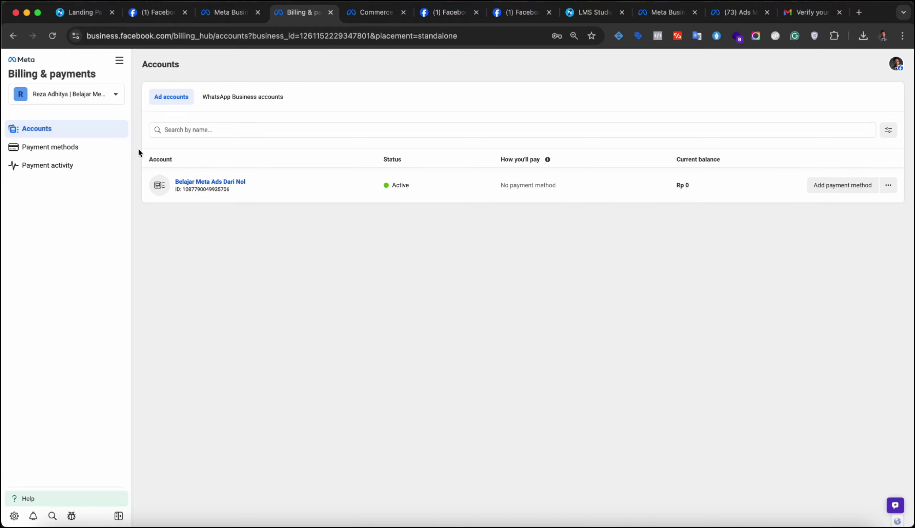
{"action": "left_click", "coordinate": [110, 147]}
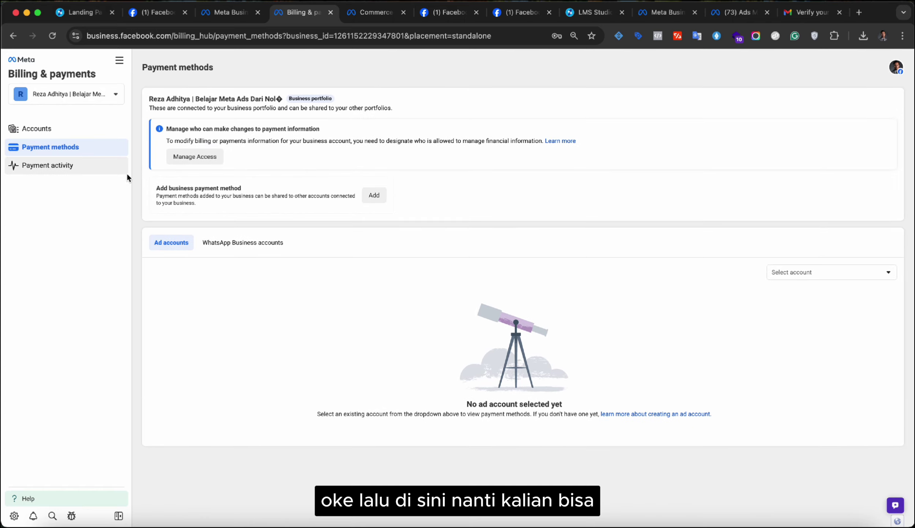
{"action": "left_click", "coordinate": [382, 198]}
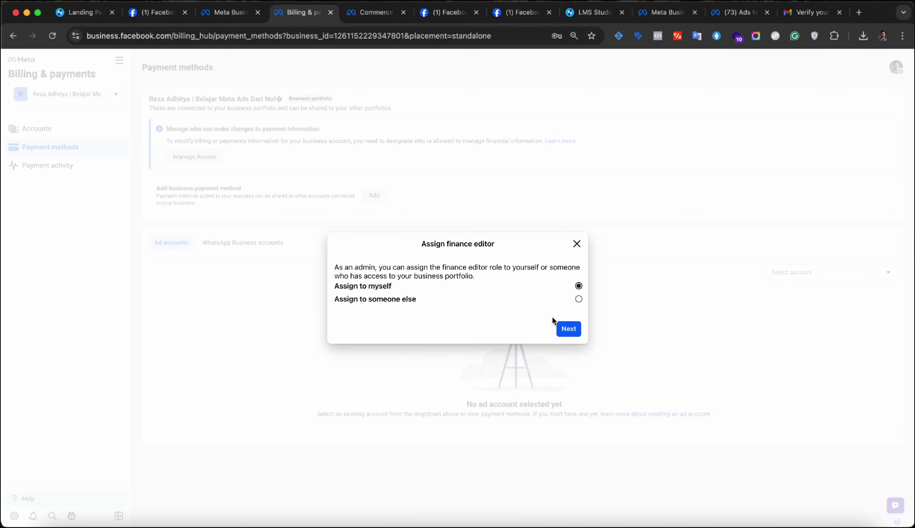
{"action": "left_click", "coordinate": [576, 244]}
- Show Payment activity for the Belajar Meta Ads Dari Nol ad account
{"action": "left_click", "coordinate": [96, 169]}
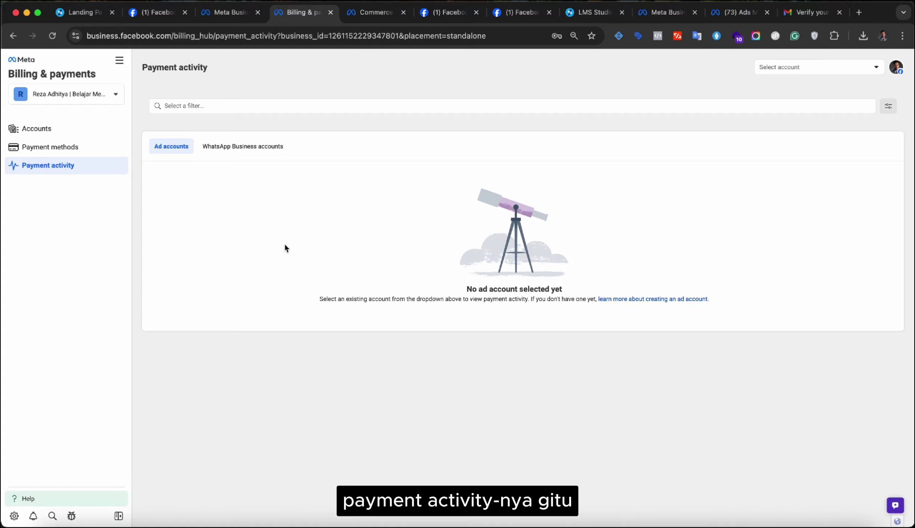
{"action": "left_click", "coordinate": [783, 68]}
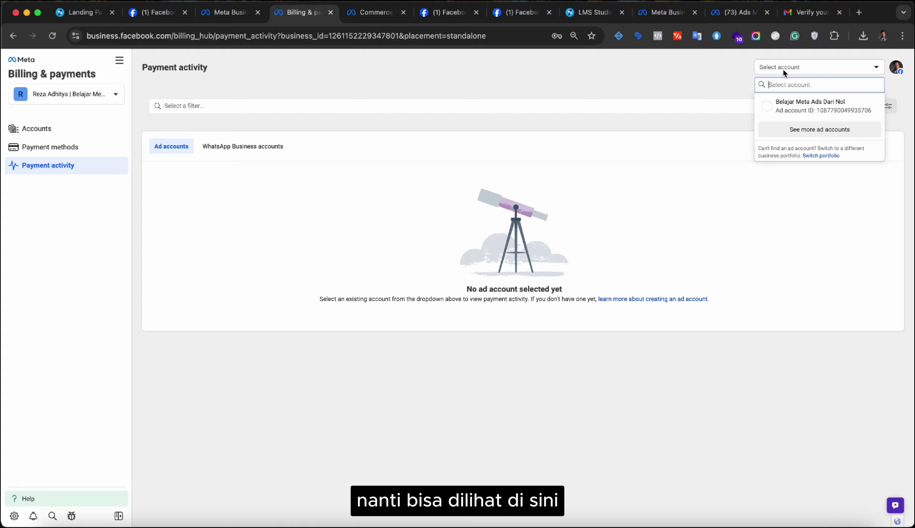
{"action": "left_click", "coordinate": [792, 102]}
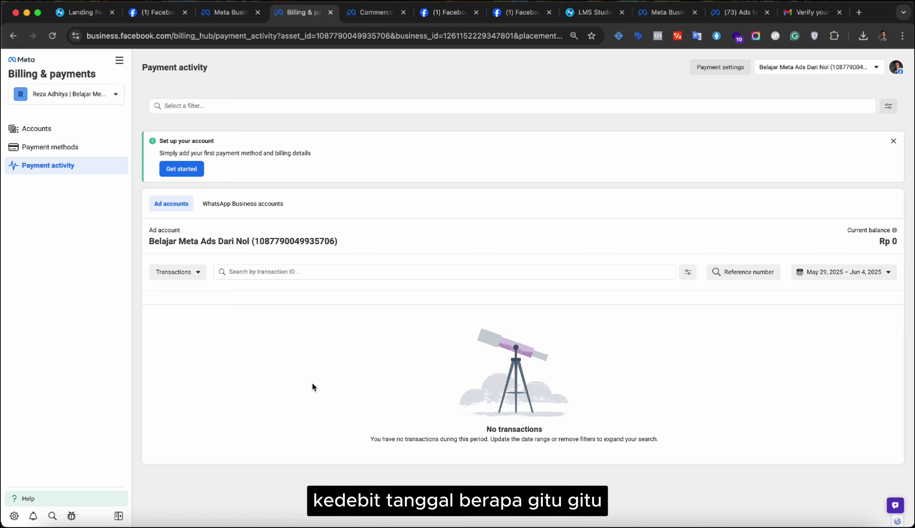
- From the all-tools list, choose Business Manager to get the classic Settings prompt
{"action": "left_click", "coordinate": [119, 60]}
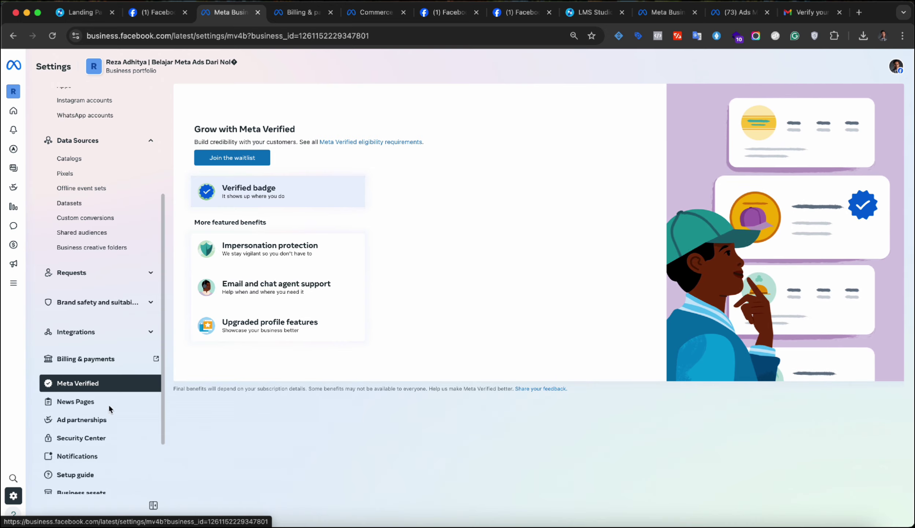
{"action": "scroll", "coordinate": [100, 429], "scroll_direction": "down", "scroll_amount": 2}
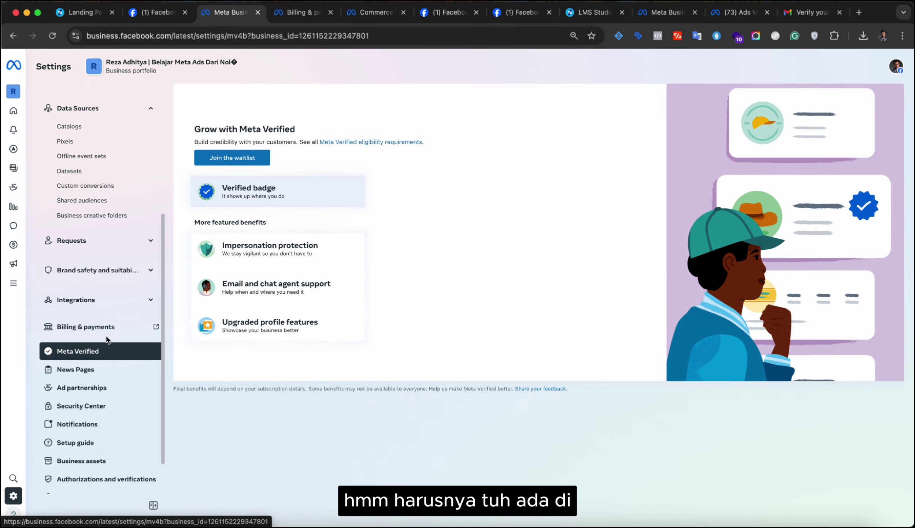
{"action": "scroll", "coordinate": [117, 431], "scroll_direction": "down", "scroll_amount": 3}
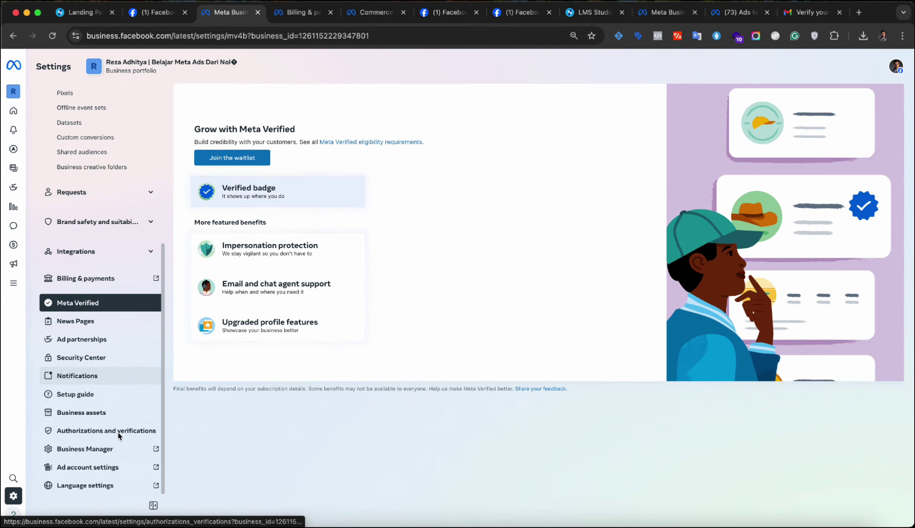
{"action": "left_click", "coordinate": [154, 448]}
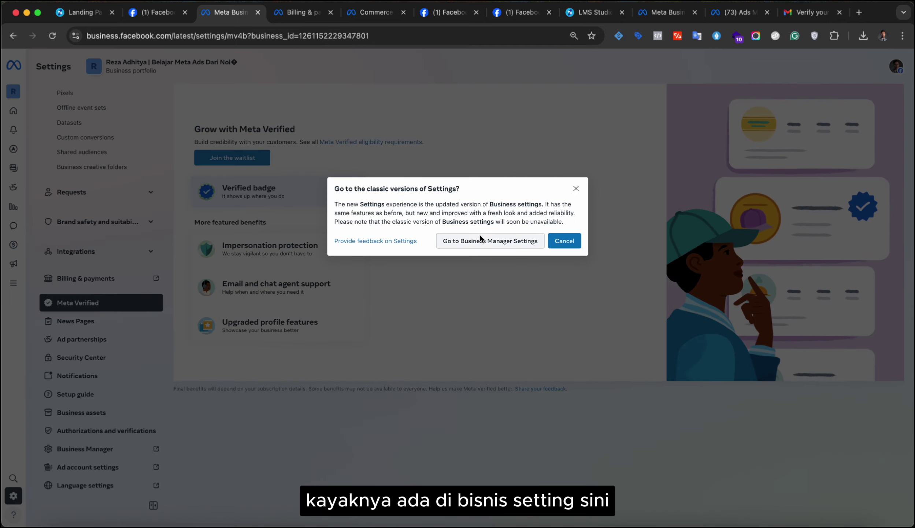
- Switch to classic Business Manager settings and look through the Business info page
{"action": "left_click", "coordinate": [469, 242]}
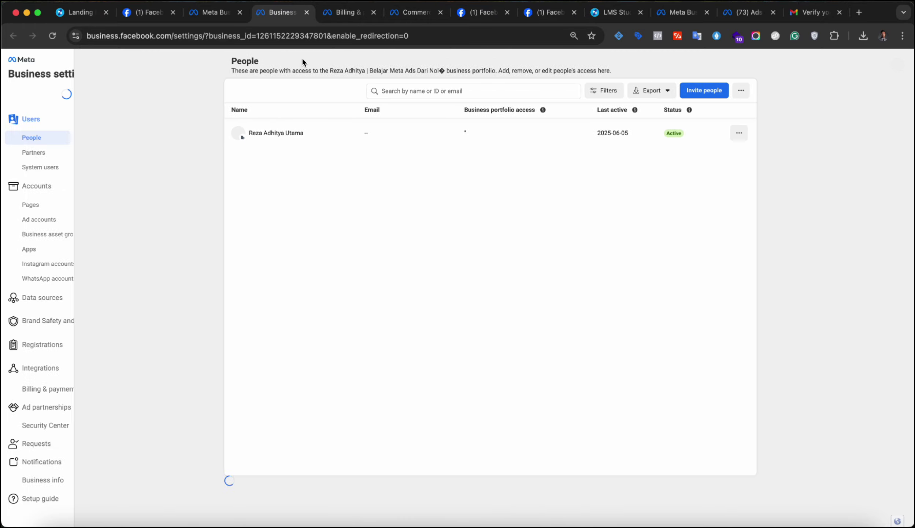
{"action": "scroll", "coordinate": [77, 381], "scroll_direction": "down", "scroll_amount": 1}
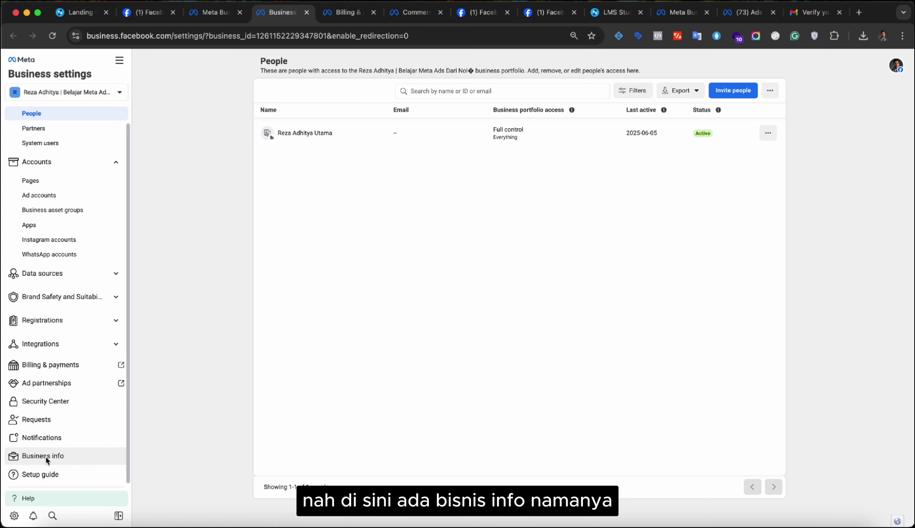
{"action": "left_click", "coordinate": [45, 457]}
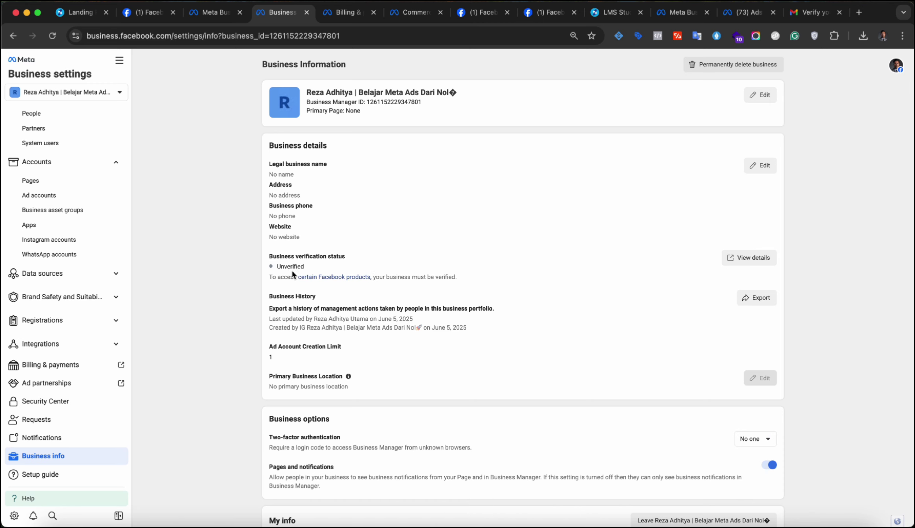
{"action": "scroll", "coordinate": [296, 374], "scroll_direction": "down", "scroll_amount": 4}
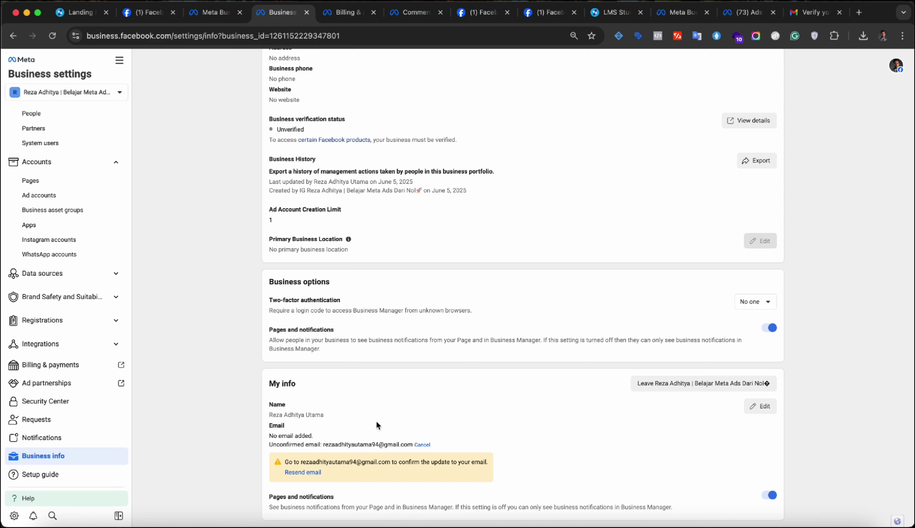
{"action": "scroll", "coordinate": [424, 310], "scroll_direction": "up", "scroll_amount": 4}
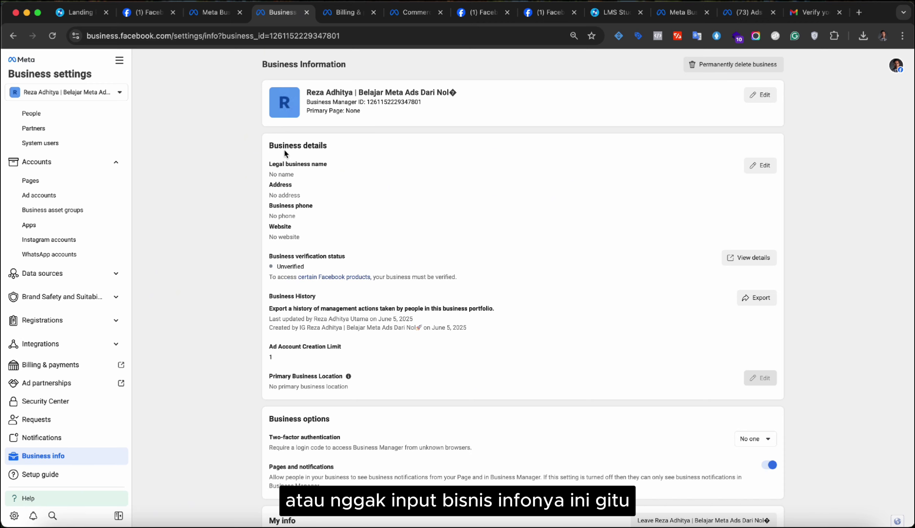
{"action": "scroll", "coordinate": [261, 345], "scroll_direction": "down", "scroll_amount": 3}
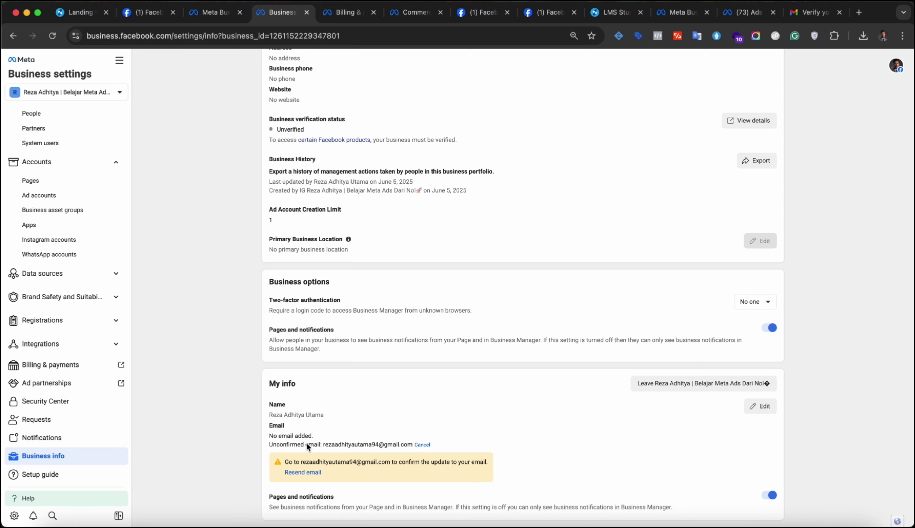
- Trim the business name to 'Belajar Meta Ads Dari Nol', save, and reopen the portfolio editor
{"action": "left_click", "coordinate": [763, 409]}
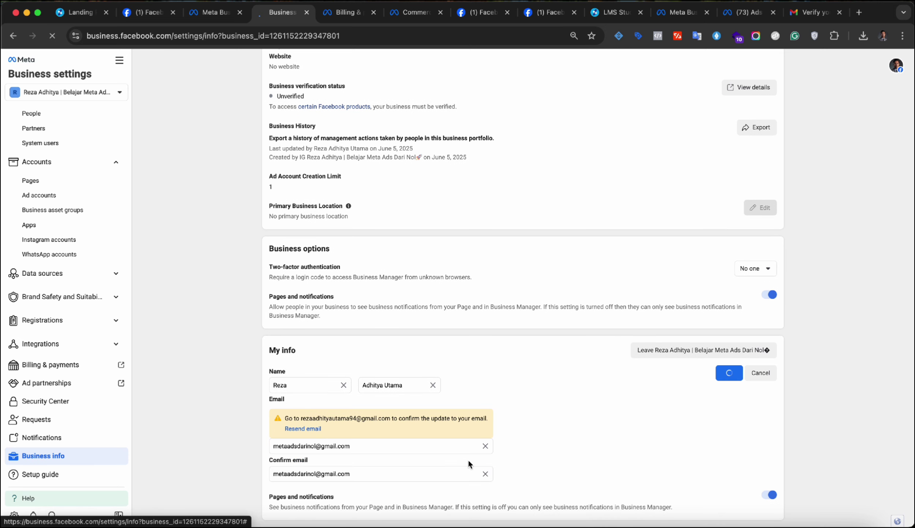
{"action": "left_click", "coordinate": [486, 474]}
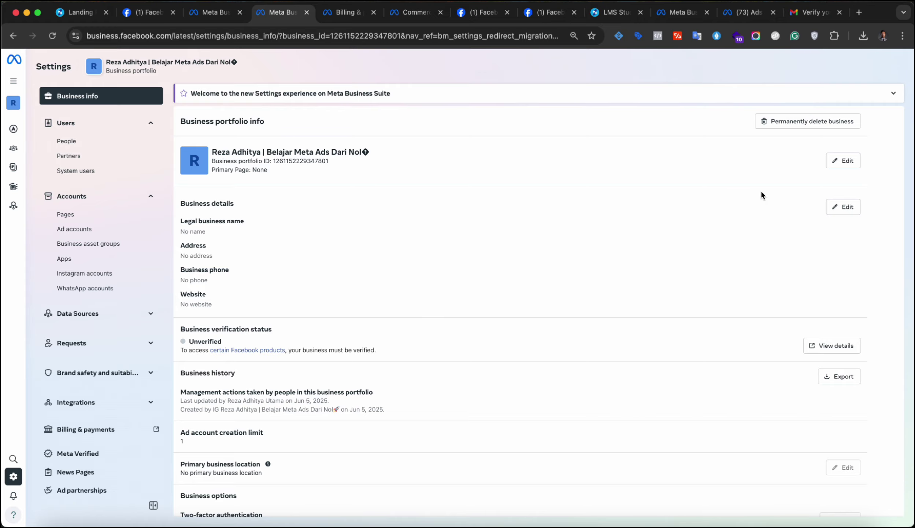
{"action": "left_click", "coordinate": [842, 160]}
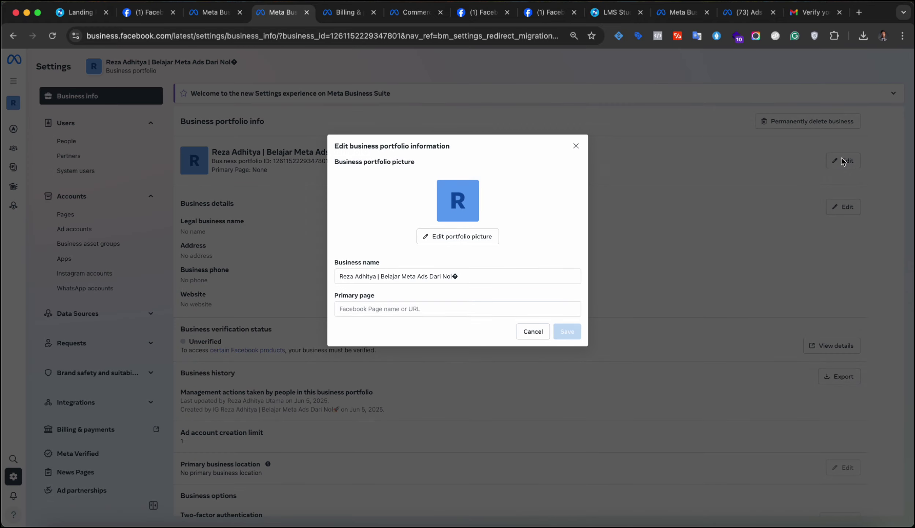
{"action": "left_click", "coordinate": [461, 275]}
{"action": "key", "text": "BackSpace"}
{"action": "left_click_drag", "start_coordinate": [381, 276], "coordinate": [337, 277]}
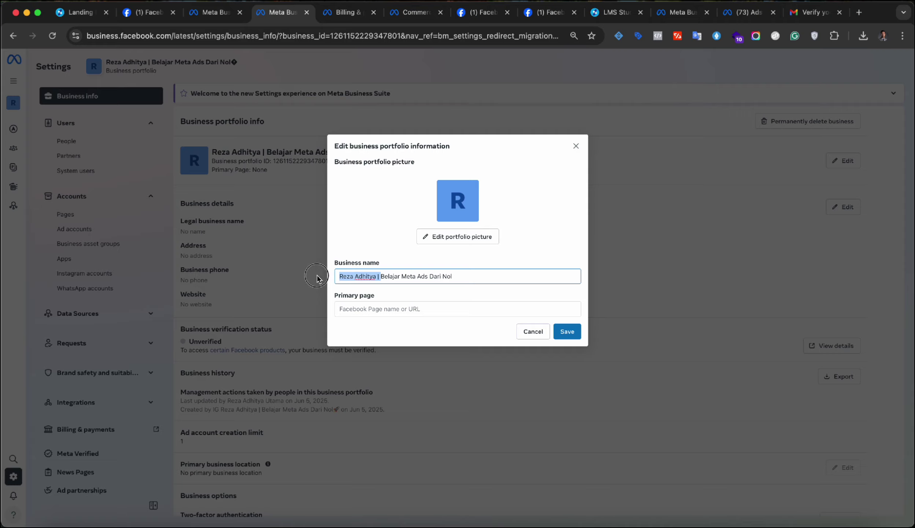
{"action": "key", "text": "BackSpace"}
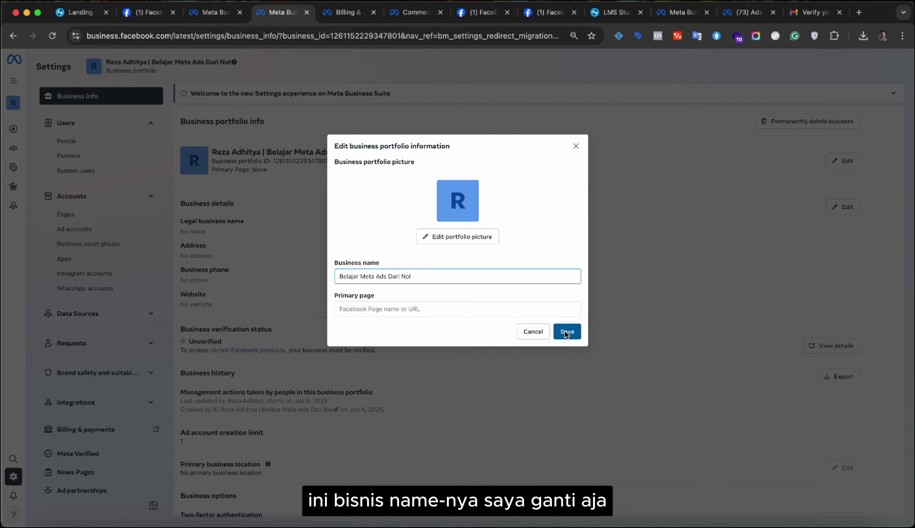
{"action": "left_click", "coordinate": [565, 329]}
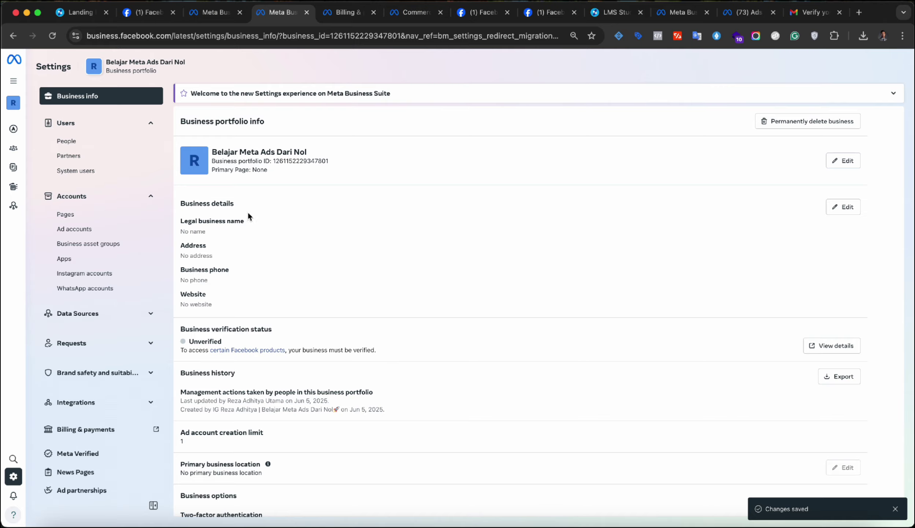
{"action": "left_click", "coordinate": [847, 160]}
{"action": "left_click", "coordinate": [376, 307]}
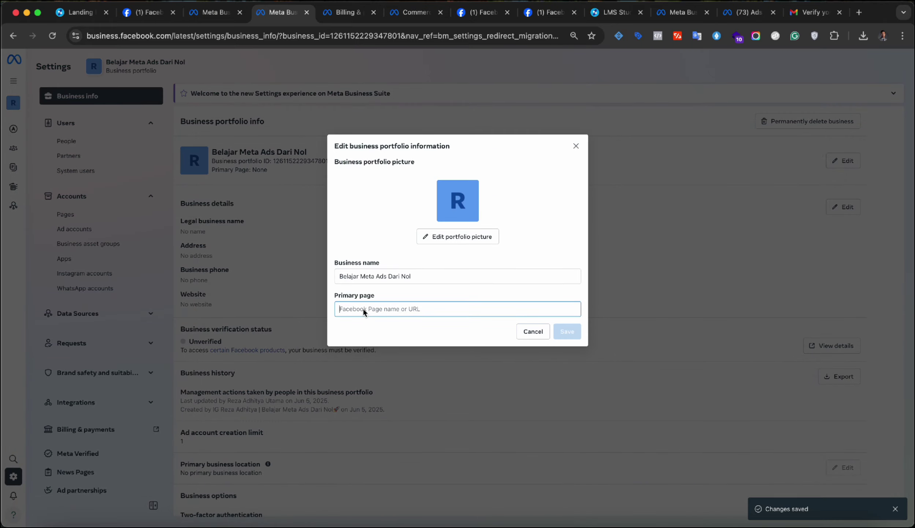
- Copy the Meta Ads Dari Nol Page URL from Facebook and save it as Primary page
{"action": "left_click", "coordinate": [143, 12]}
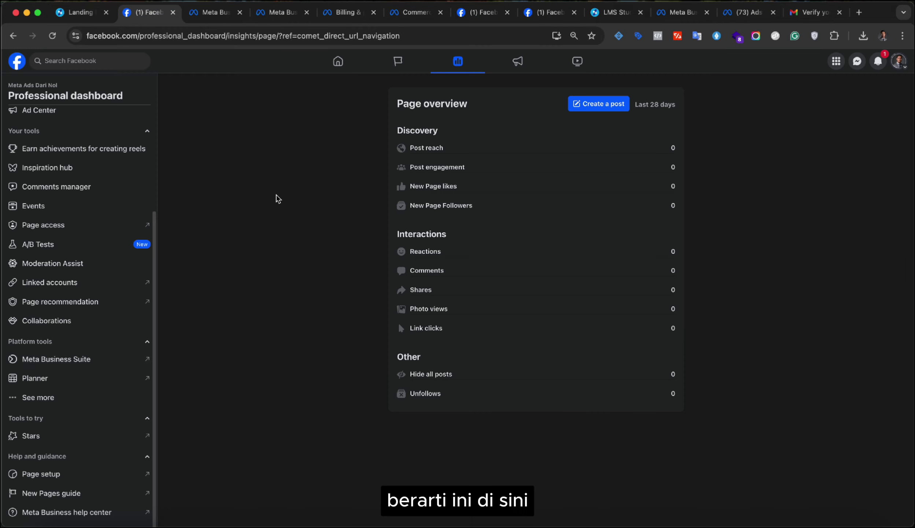
{"action": "left_click", "coordinate": [26, 89]}
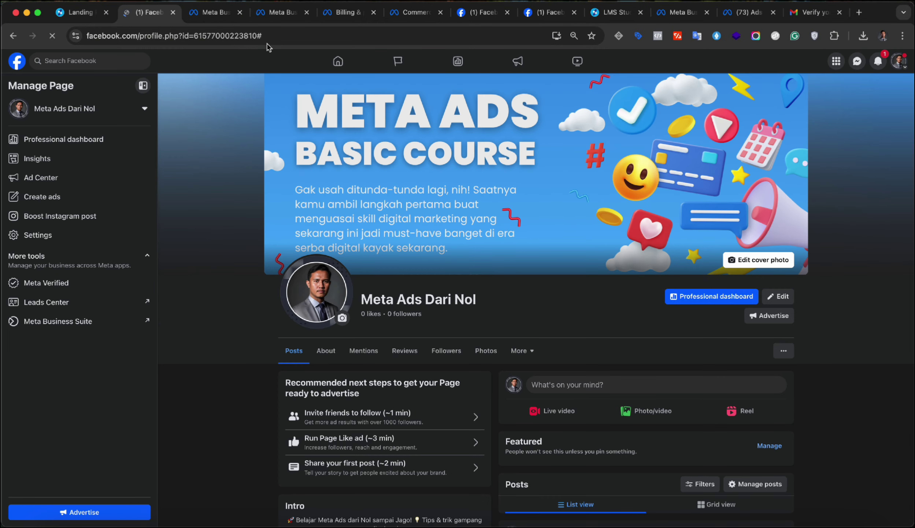
{"action": "left_click", "coordinate": [233, 35]}
{"action": "key", "text": "super+c"}
{"action": "left_click", "coordinate": [281, 18]}
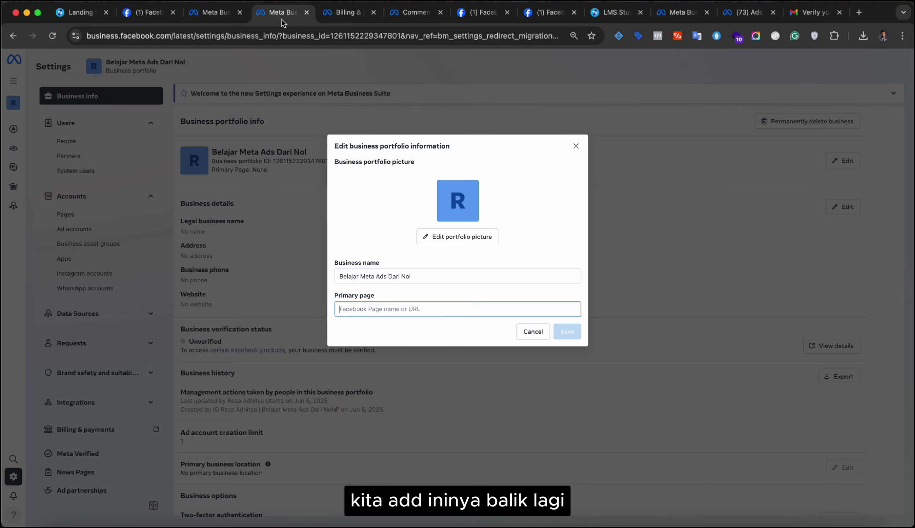
{"action": "key", "text": "super+v"}
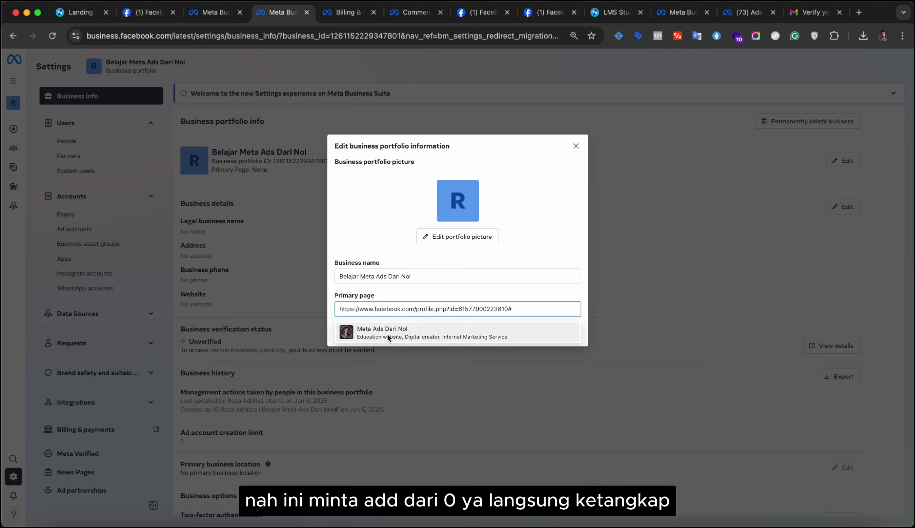
{"action": "left_click", "coordinate": [382, 332]}
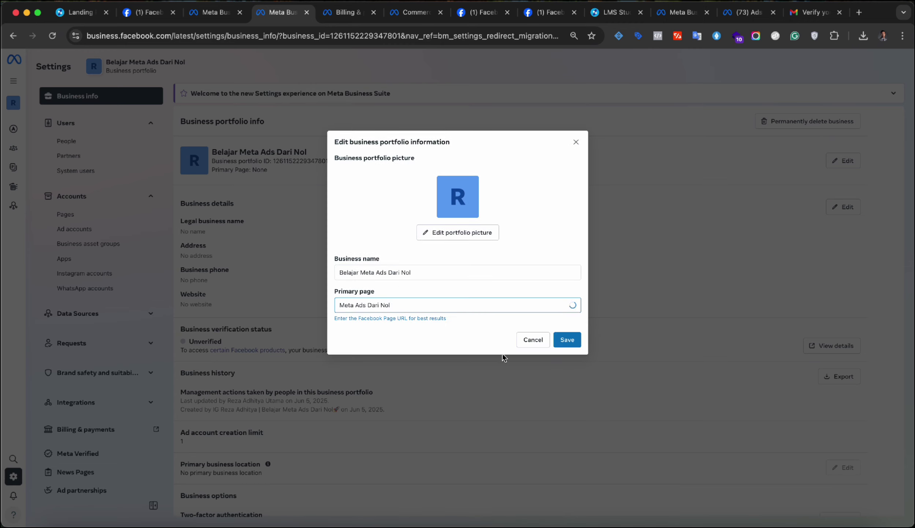
{"action": "left_click", "coordinate": [567, 337]}
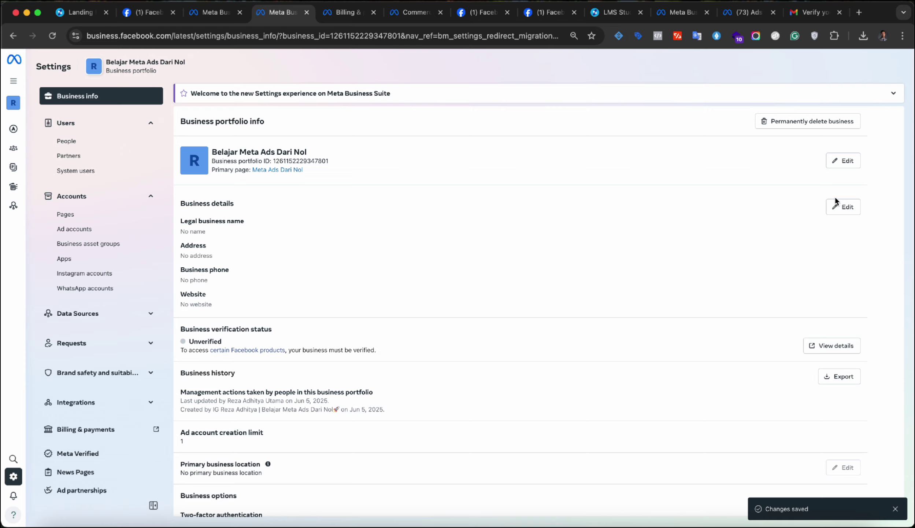
{"action": "left_click", "coordinate": [836, 200]}
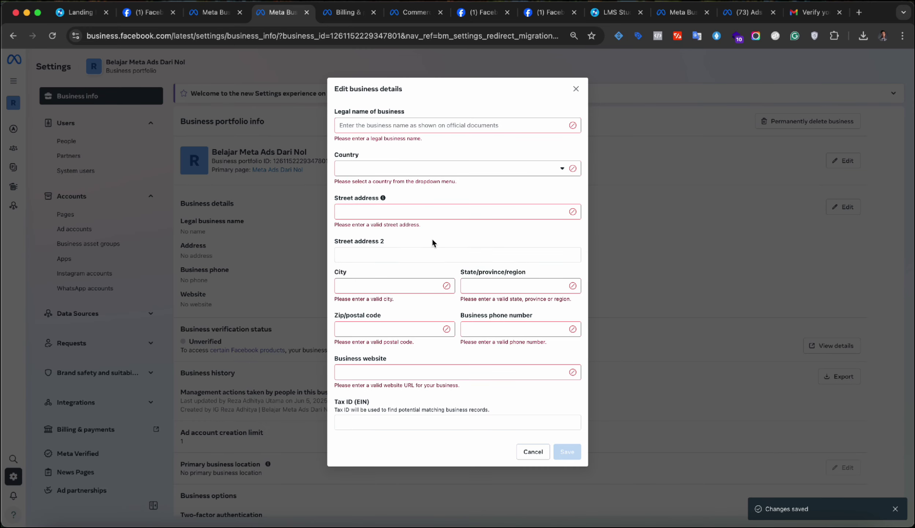
{"action": "left_click", "coordinate": [371, 126]}
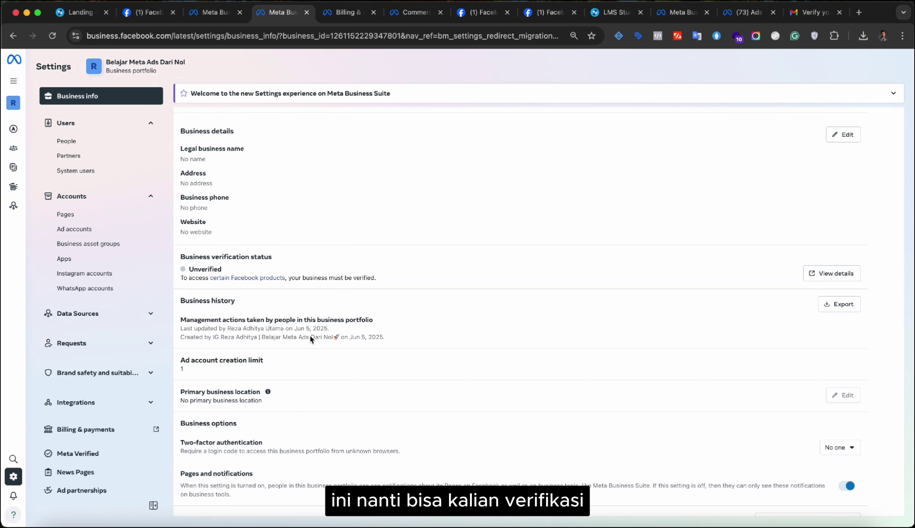
{"action": "scroll", "coordinate": [632, 333], "scroll_direction": "down", "scroll_amount": 3}
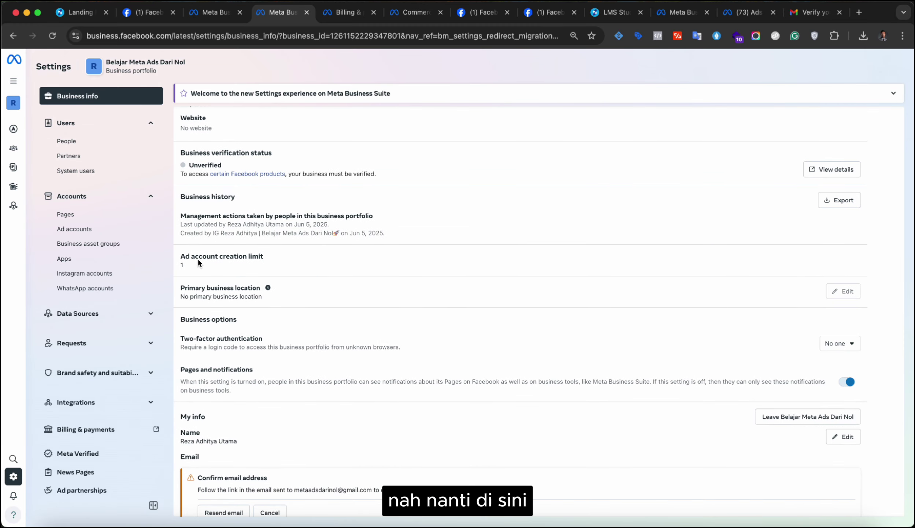
{"action": "left_click_drag", "start_coordinate": [180, 256], "coordinate": [265, 257]}
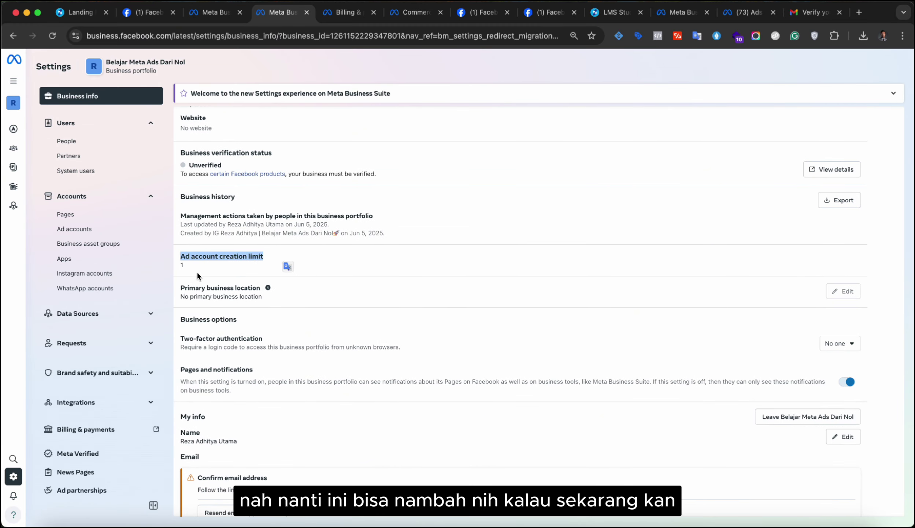
{"action": "left_click", "coordinate": [182, 258]}
{"action": "left_click_drag", "start_coordinate": [180, 256], "coordinate": [314, 276]}
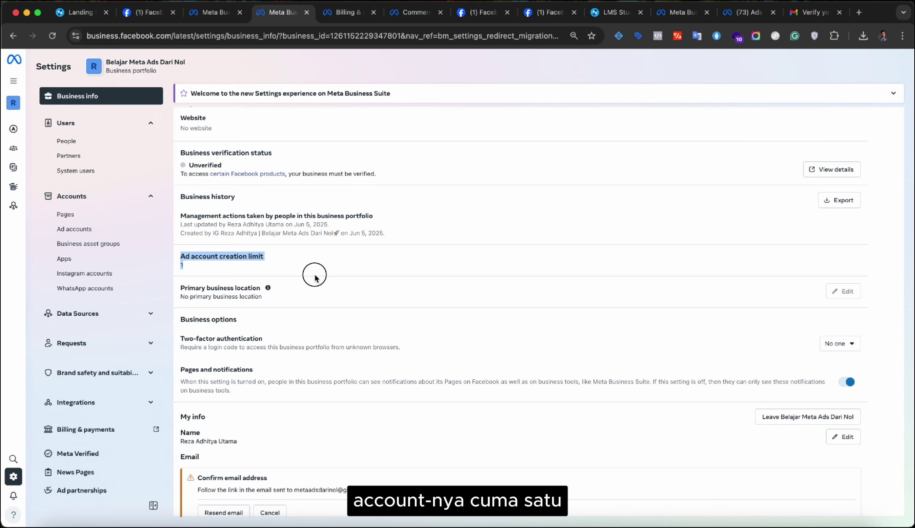
{"action": "scroll", "coordinate": [86, 388], "scroll_direction": "down", "scroll_amount": 5}
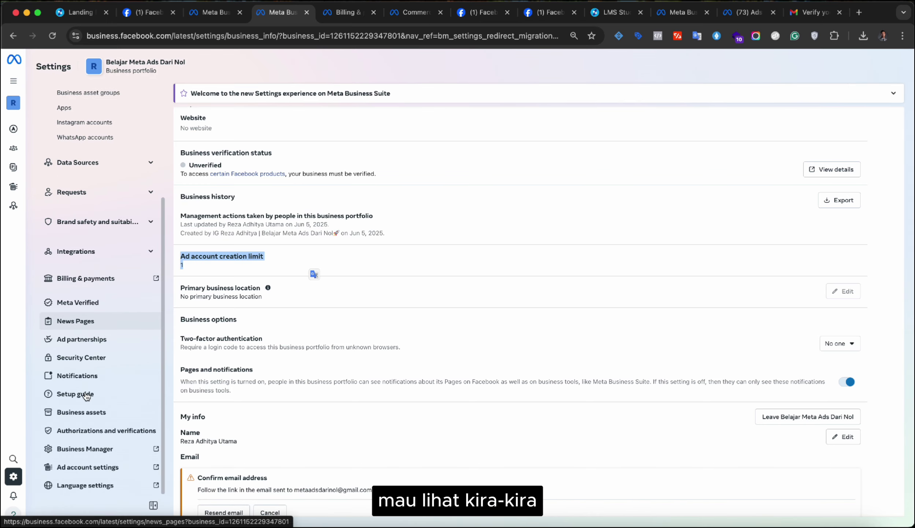
{"action": "scroll", "coordinate": [86, 396], "scroll_direction": "up", "scroll_amount": 5}
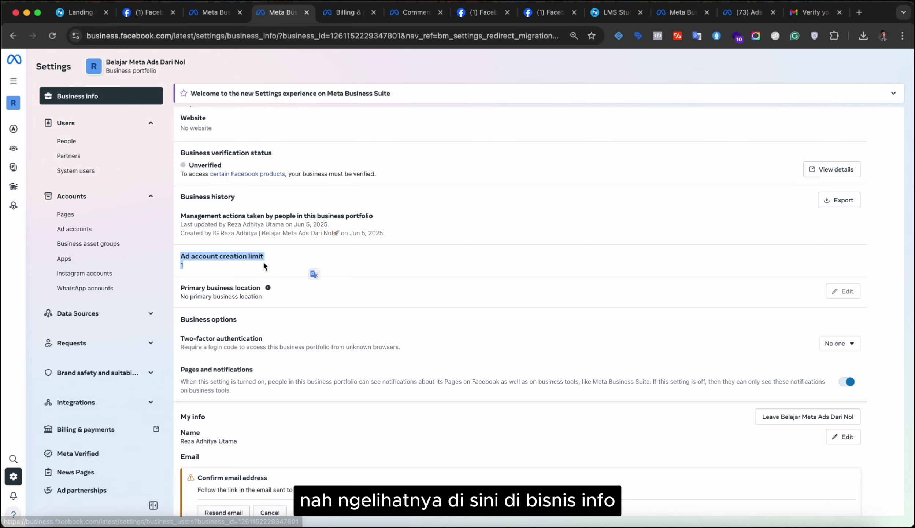
{"action": "left_click", "coordinate": [404, 315]}
{"action": "scroll", "coordinate": [404, 315], "scroll_direction": "down", "scroll_amount": 2}
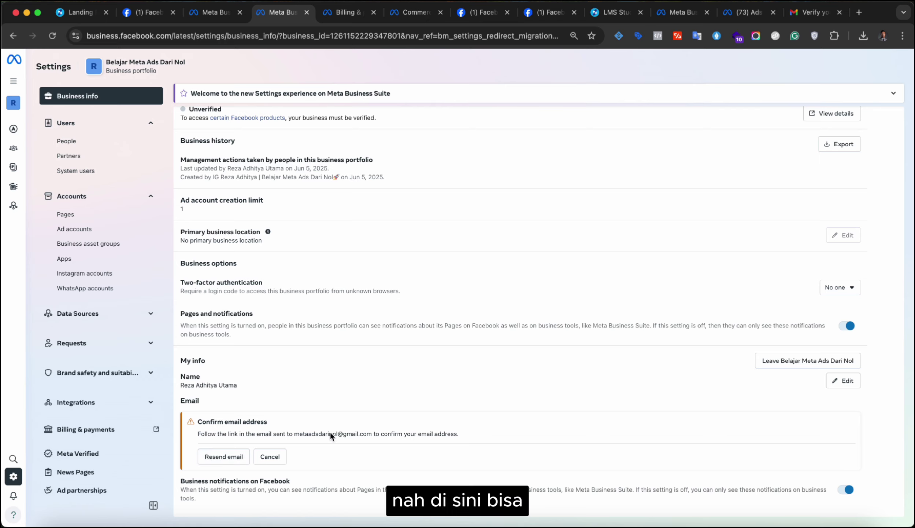
- Resend the confirmation email, confirm it from Gmail, and reload to verify it's confirmed
{"action": "left_click", "coordinate": [222, 453]}
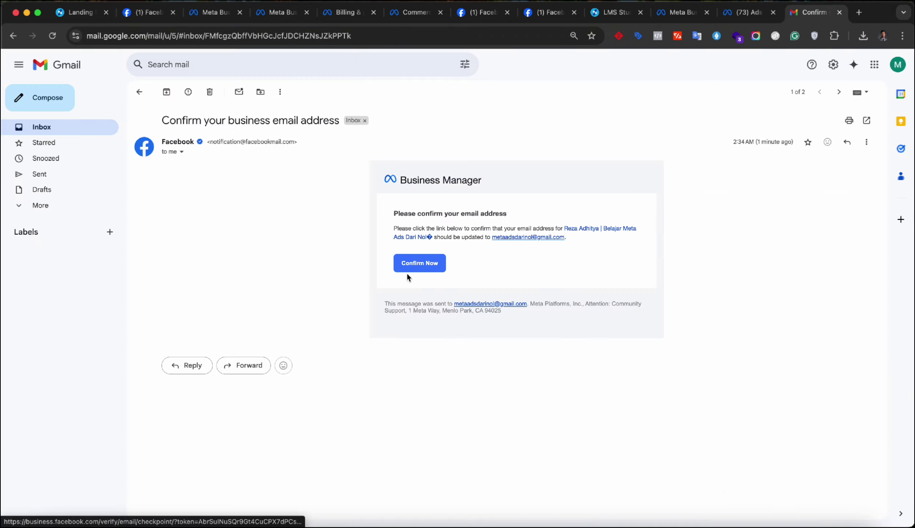
{"action": "left_click", "coordinate": [417, 260]}
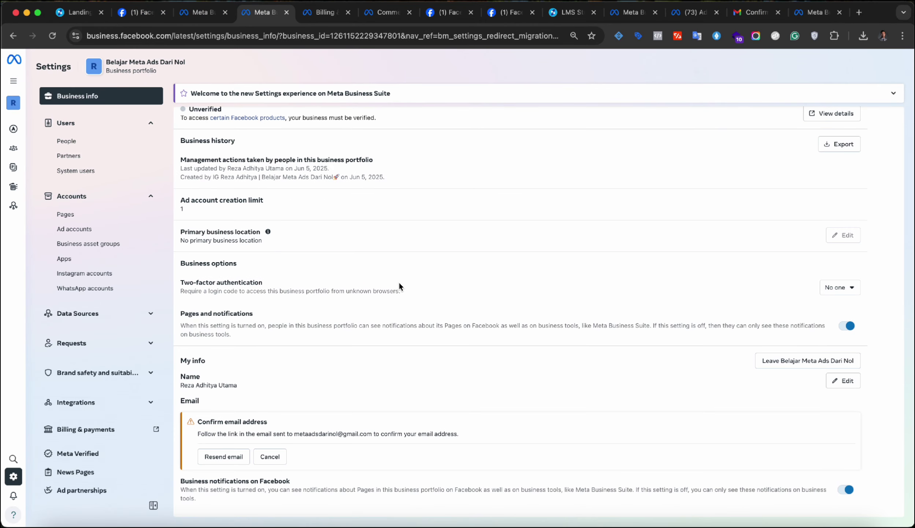
{"action": "left_click", "coordinate": [53, 35]}
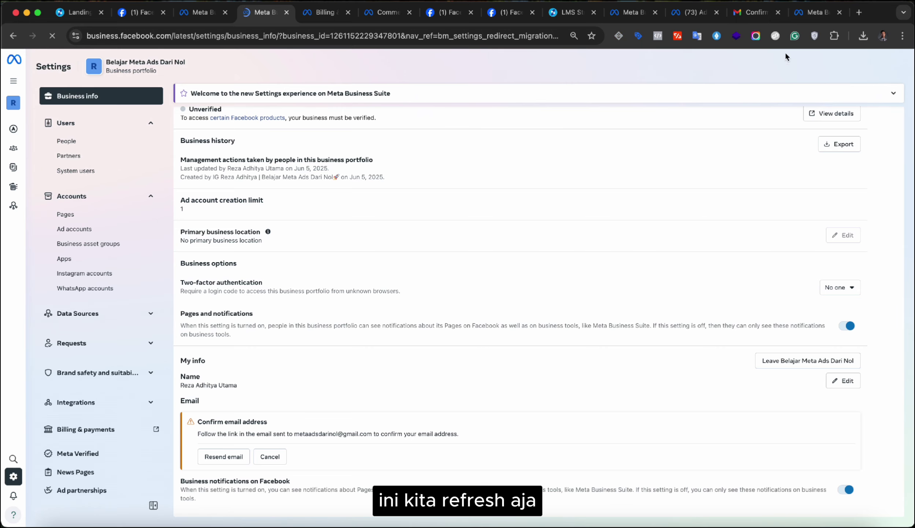
{"action": "scroll", "coordinate": [698, 186], "scroll_direction": "down", "scroll_amount": 5}
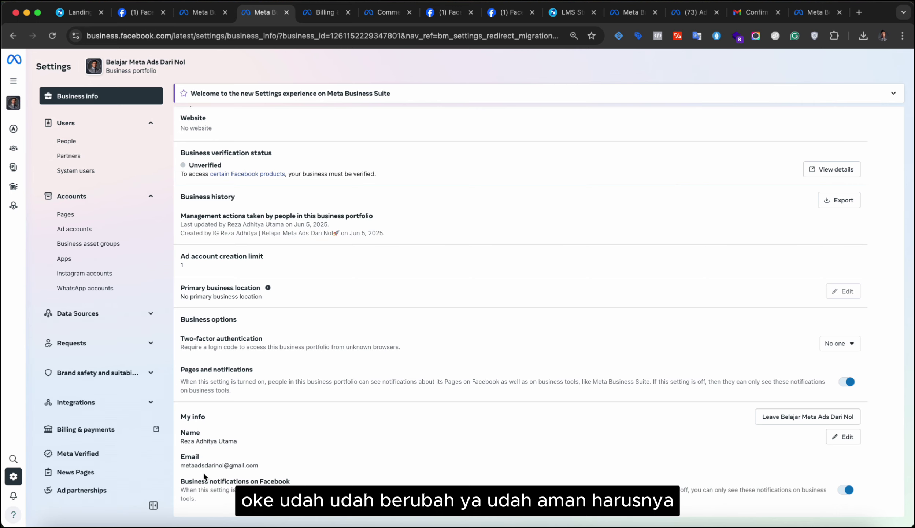
{"action": "left_click_drag", "start_coordinate": [184, 468], "coordinate": [272, 468]}
- Change the Two-factor authentication setting from No one to Everyone
{"action": "left_click", "coordinate": [273, 469]}
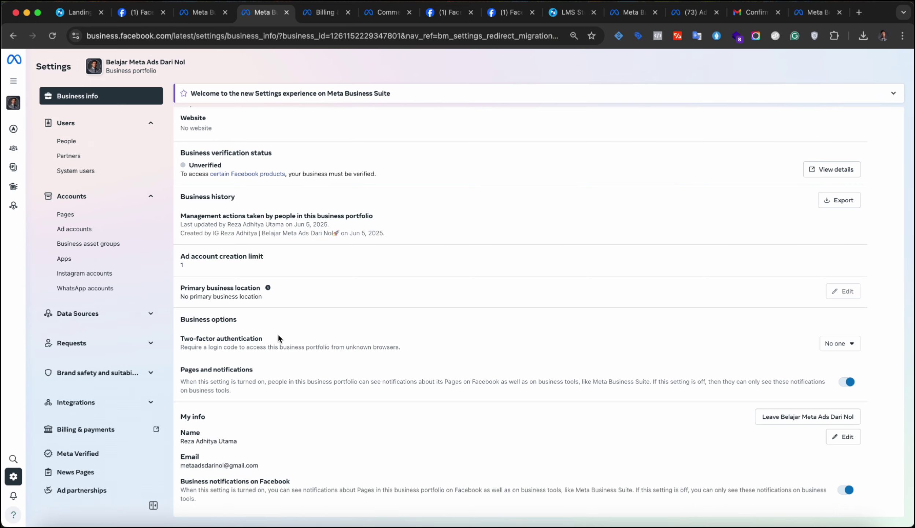
{"action": "left_click", "coordinate": [841, 343]}
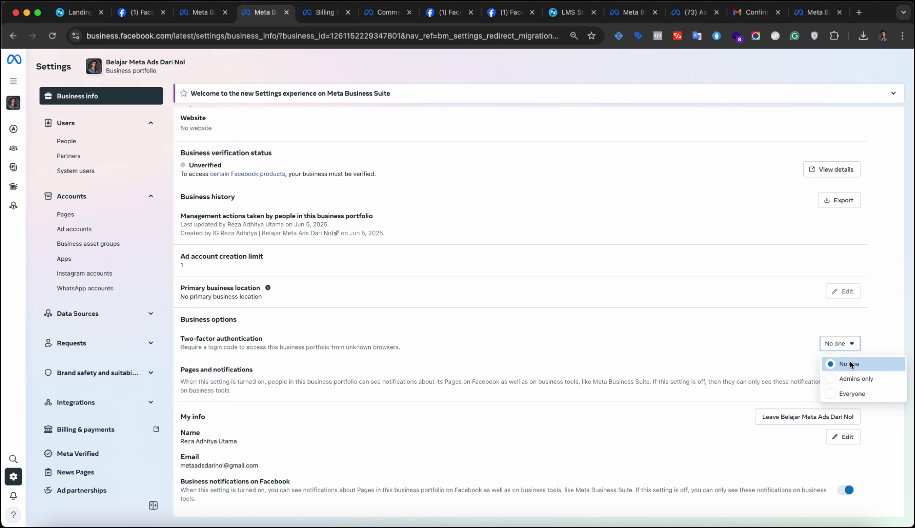
{"action": "left_click", "coordinate": [863, 392]}
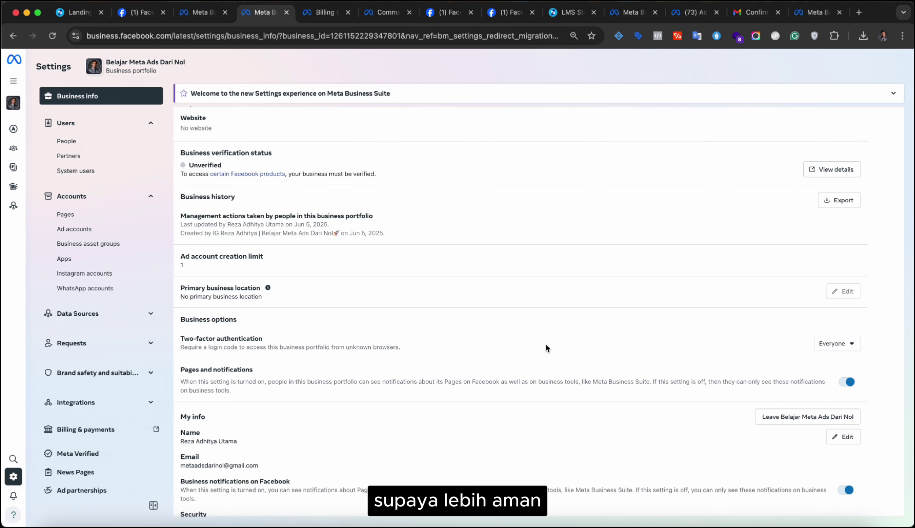
{"action": "scroll", "coordinate": [656, 292], "scroll_direction": "up", "scroll_amount": 1}
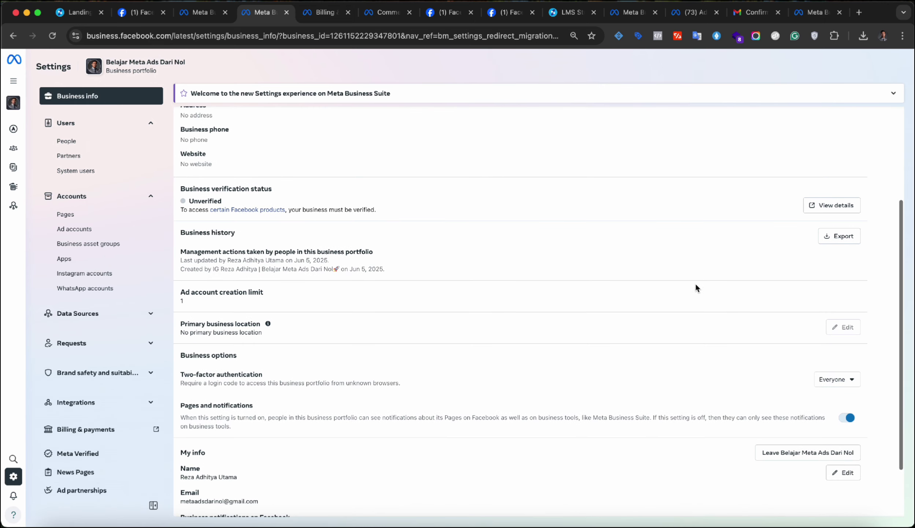
{"action": "scroll", "coordinate": [768, 241], "scroll_direction": "up", "scroll_amount": 4}
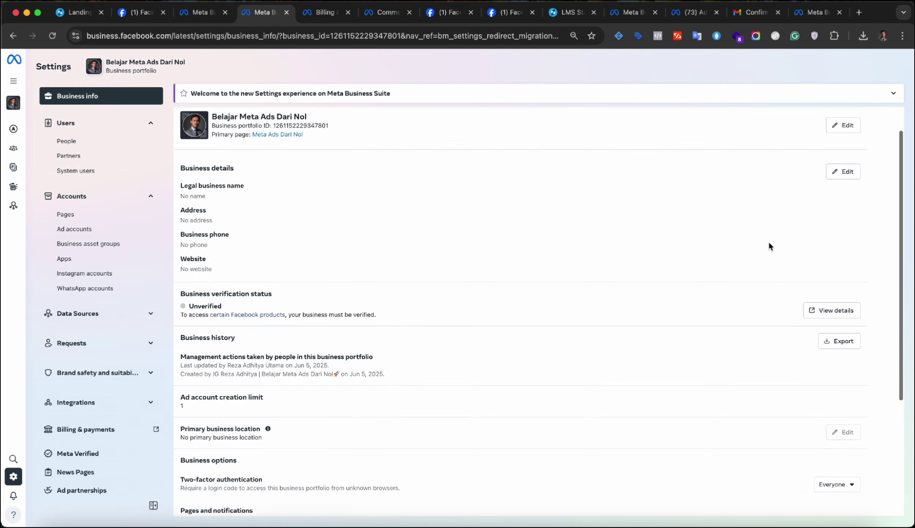
{"action": "scroll", "coordinate": [485, 188], "scroll_direction": "up", "scroll_amount": 1}
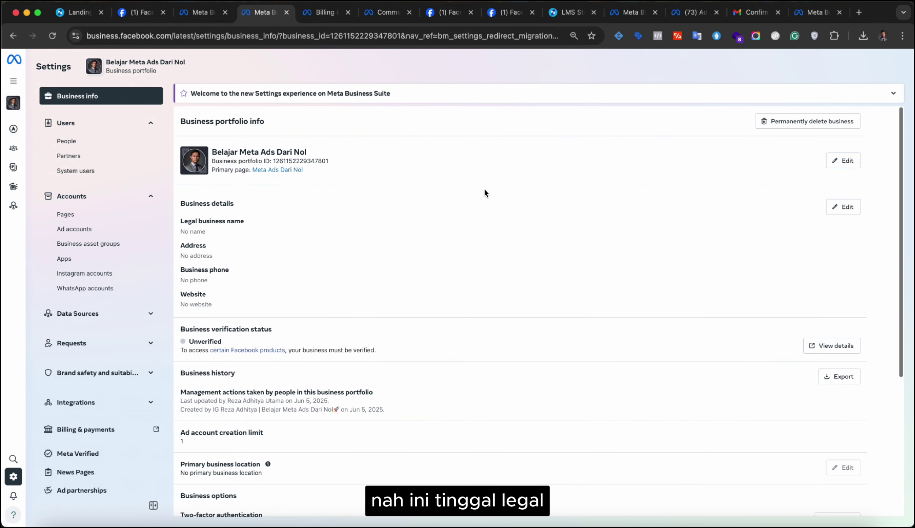
{"action": "left_click", "coordinate": [845, 208]}
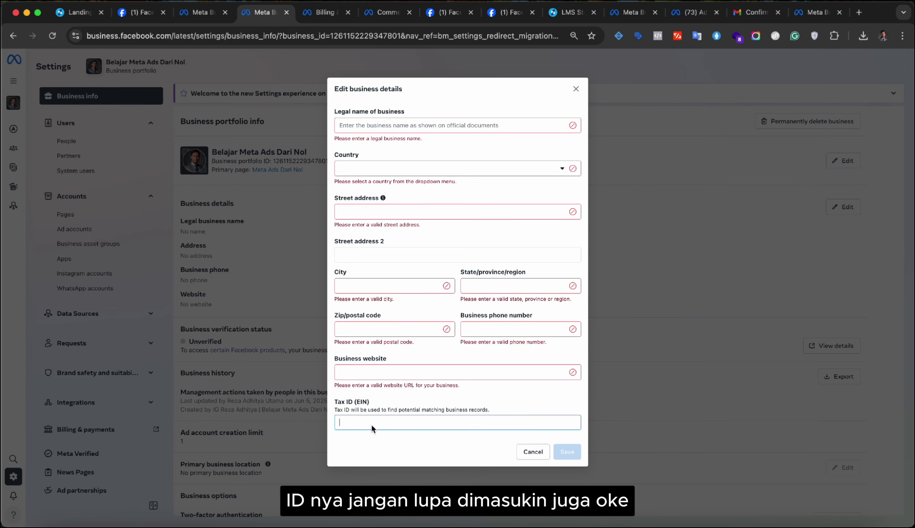
{"action": "left_click", "coordinate": [535, 451]}
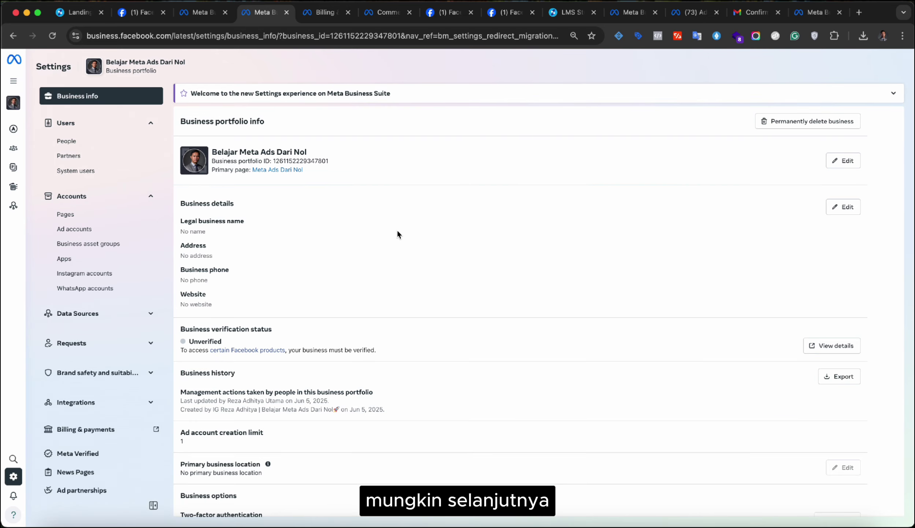
{"action": "left_click", "coordinate": [131, 313]}
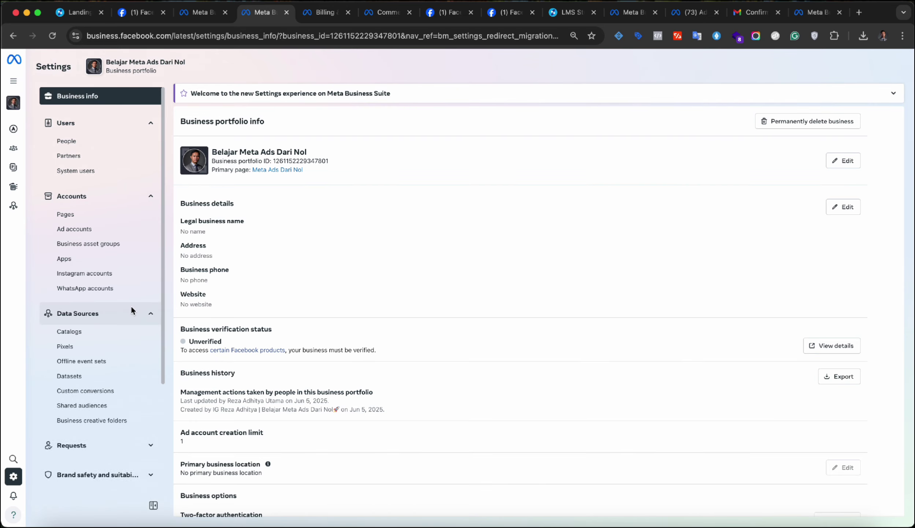
{"action": "scroll", "coordinate": [132, 310], "scroll_direction": "down", "scroll_amount": 3}
{"action": "scroll", "coordinate": [132, 309], "scroll_direction": "down", "scroll_amount": 1}
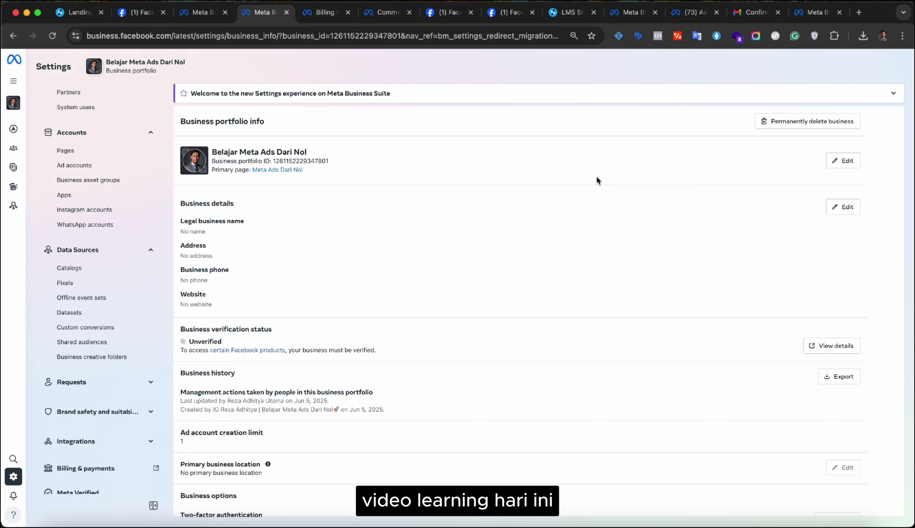
{"action": "scroll", "coordinate": [597, 177], "scroll_direction": "down", "scroll_amount": 1}
{"action": "scroll", "coordinate": [606, 168], "scroll_direction": "up", "scroll_amount": 1}
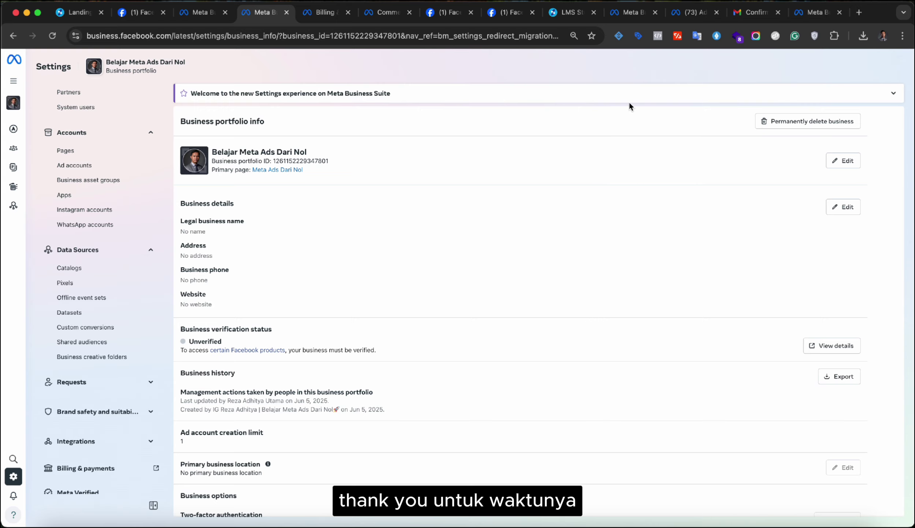